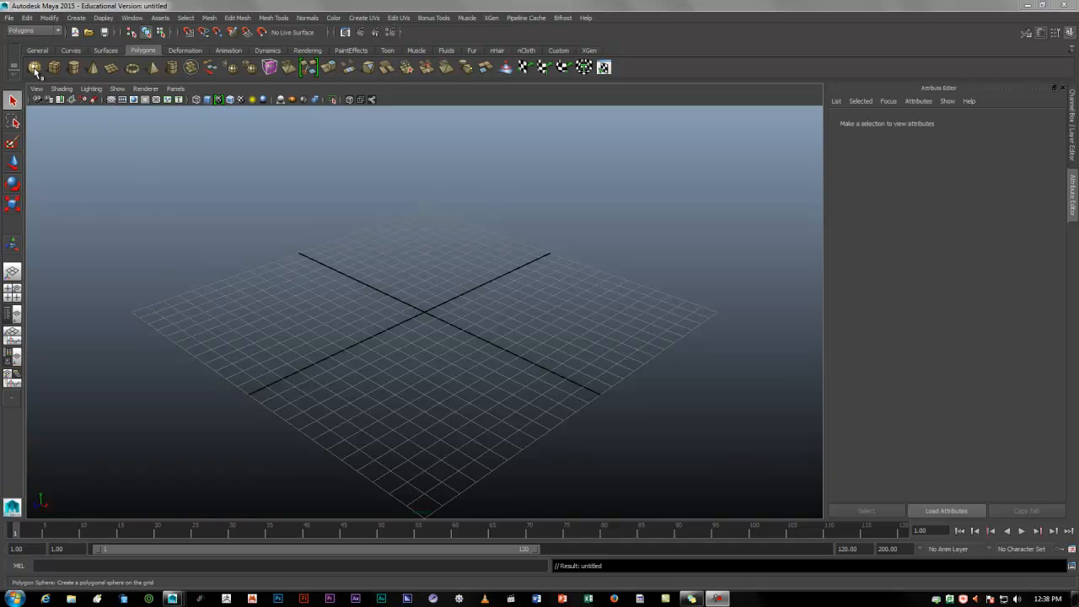
click(105, 50)
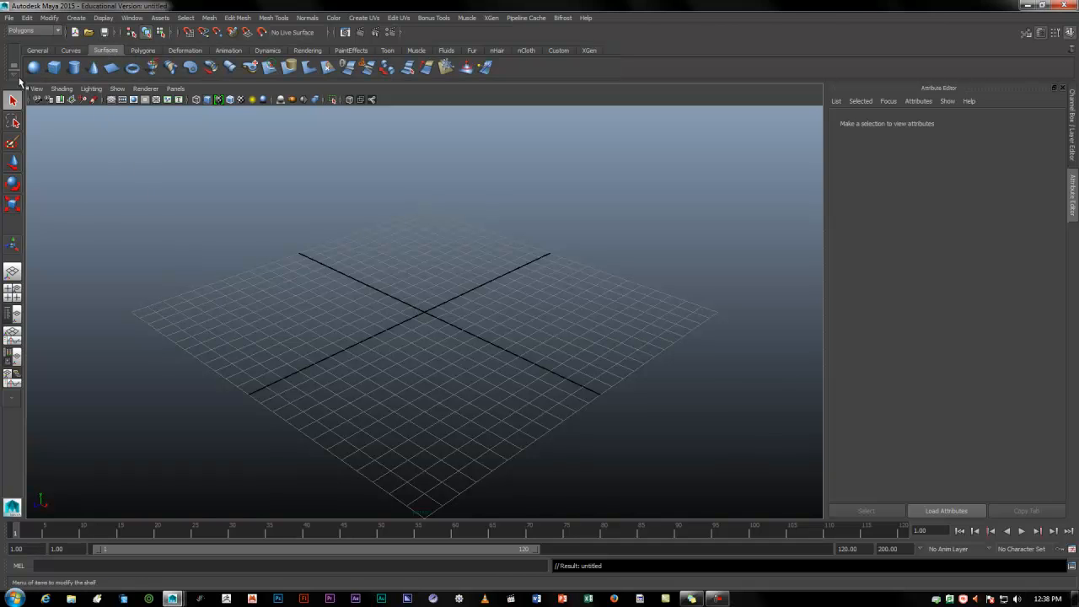
click(33, 67)
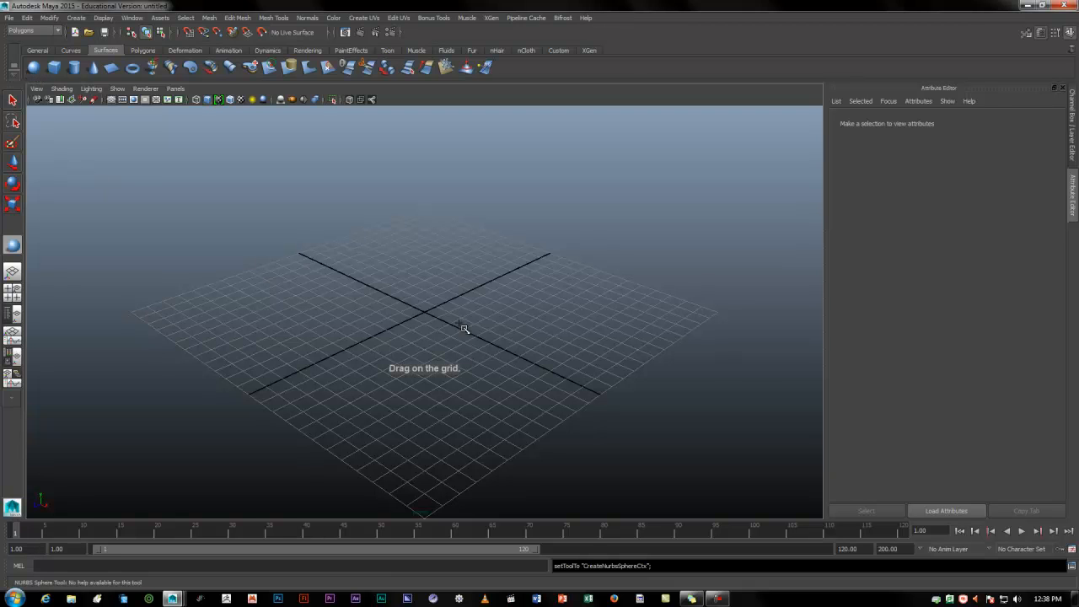
drag(427, 312, 473, 310)
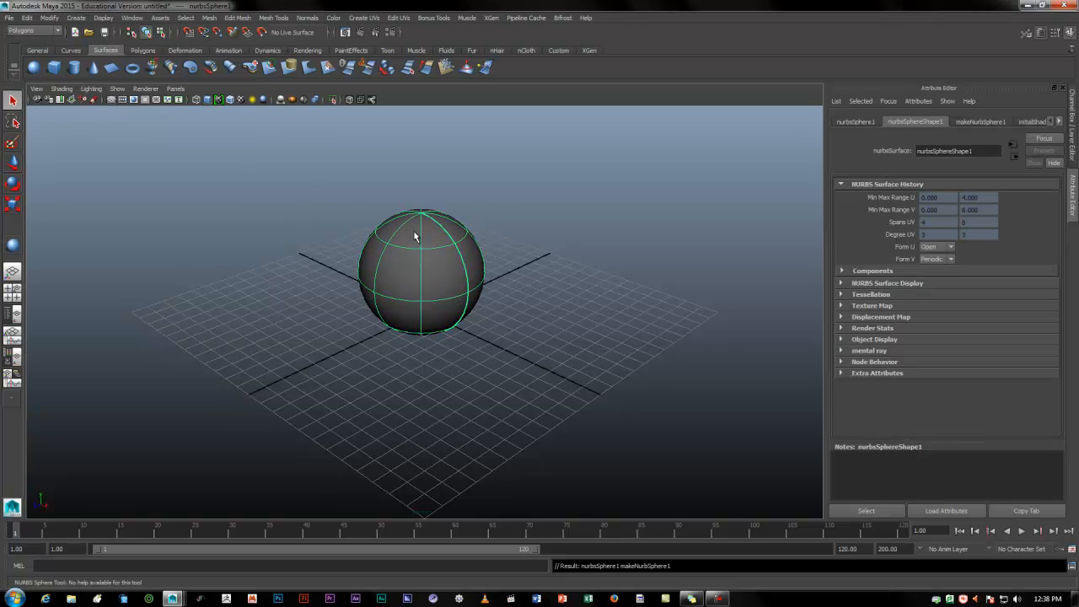
alt+drag(384, 315, 416, 360)
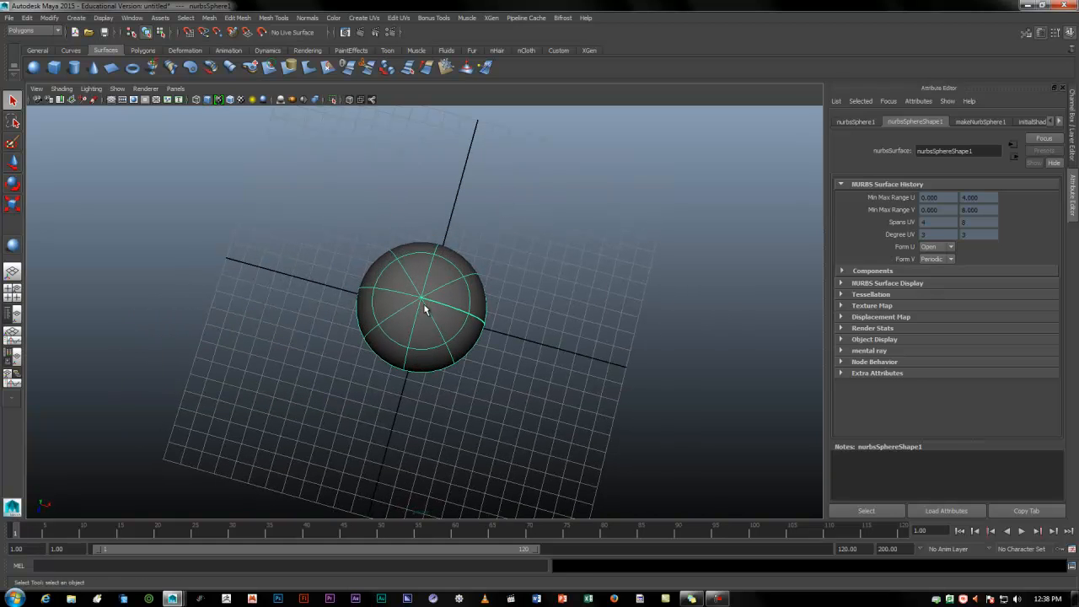
alt+drag(414, 313, 414, 291)
alt+drag(430, 332, 449, 317)
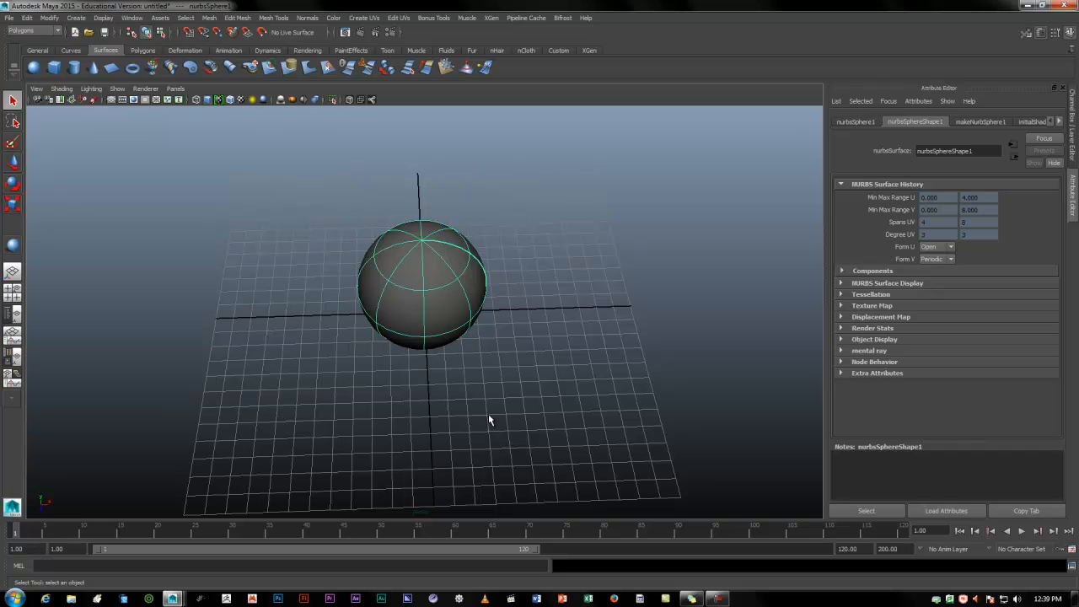
key(Delete)
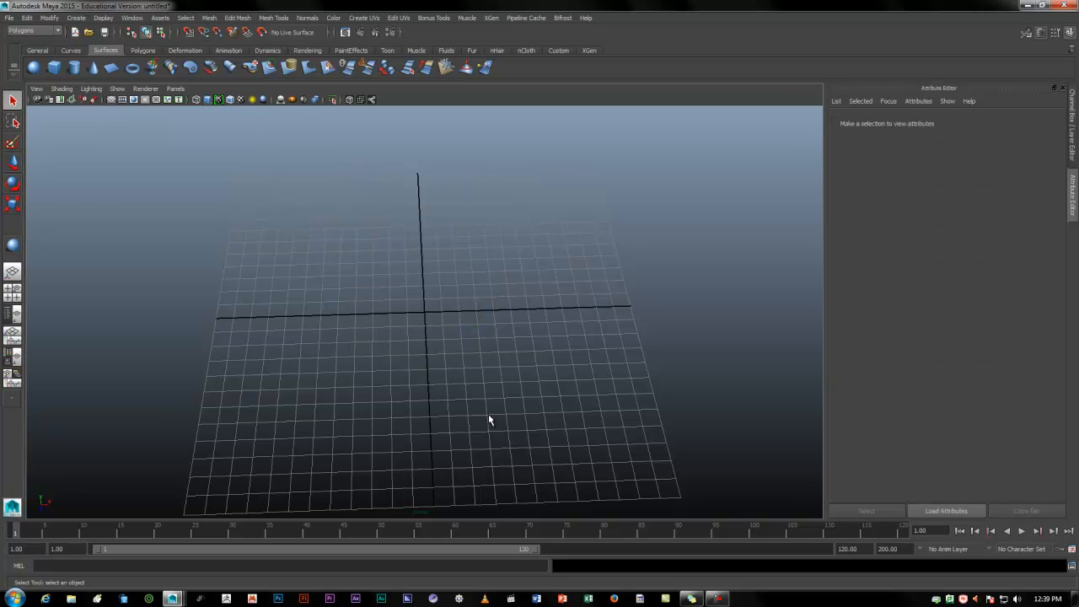
Draw a NURBS sphere centred on the grid origin in the front view so its pole faces forward
key(space)
key(space)
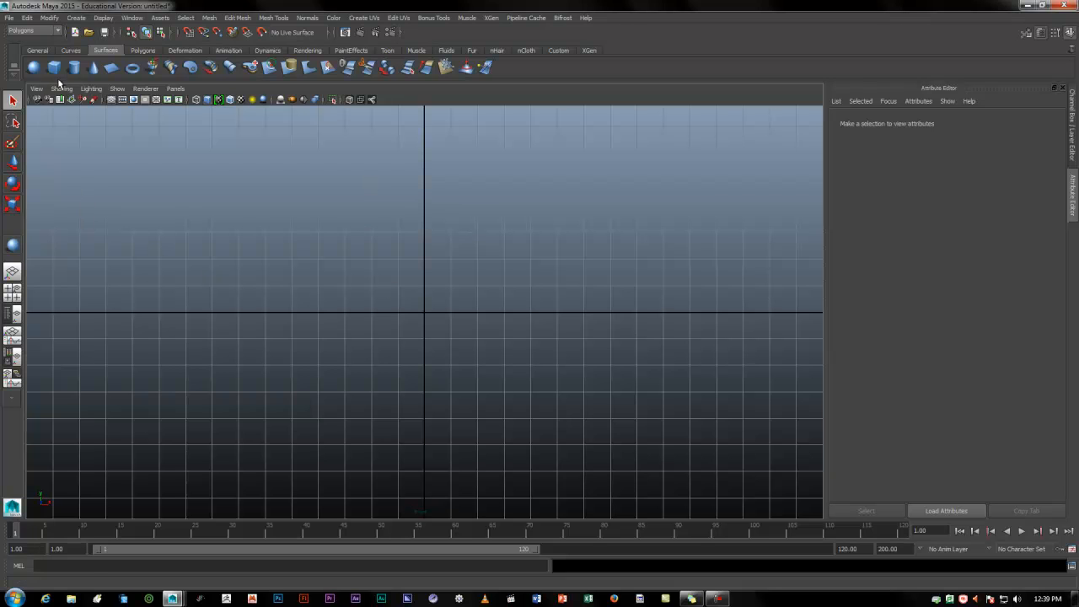
click(34, 68)
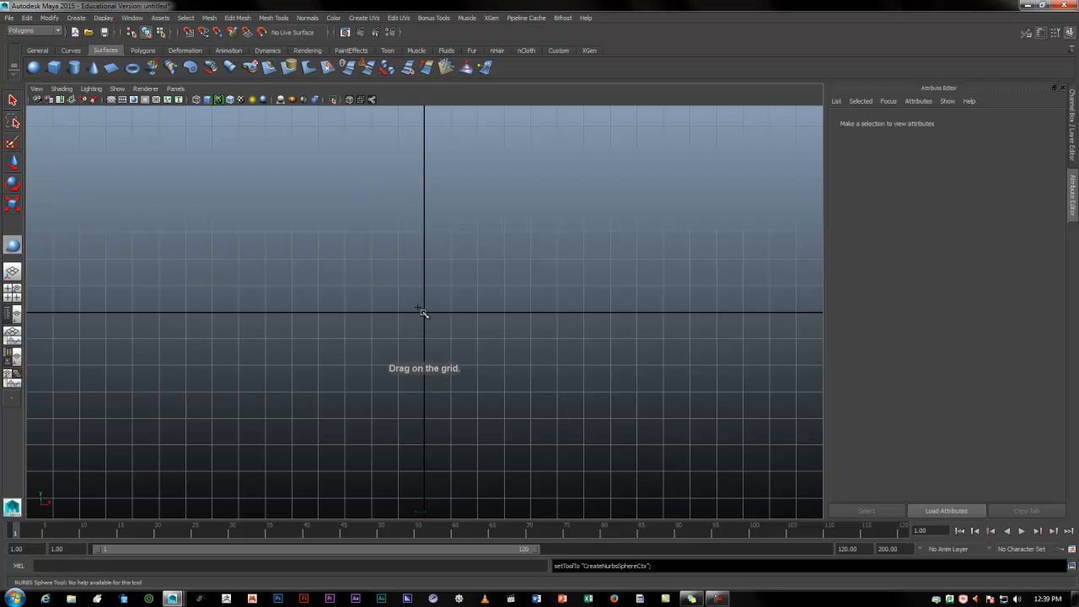
drag(427, 317, 502, 314)
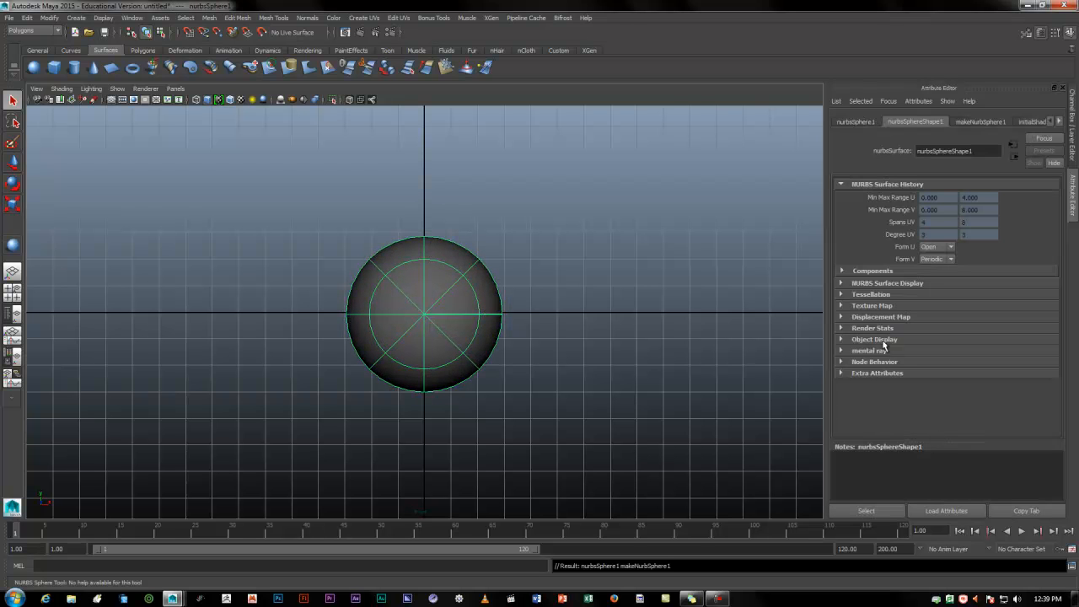
Set the sphere's X, Y and Z translation to 0 so it sits exactly at the origin
click(855, 123)
click(944, 197)
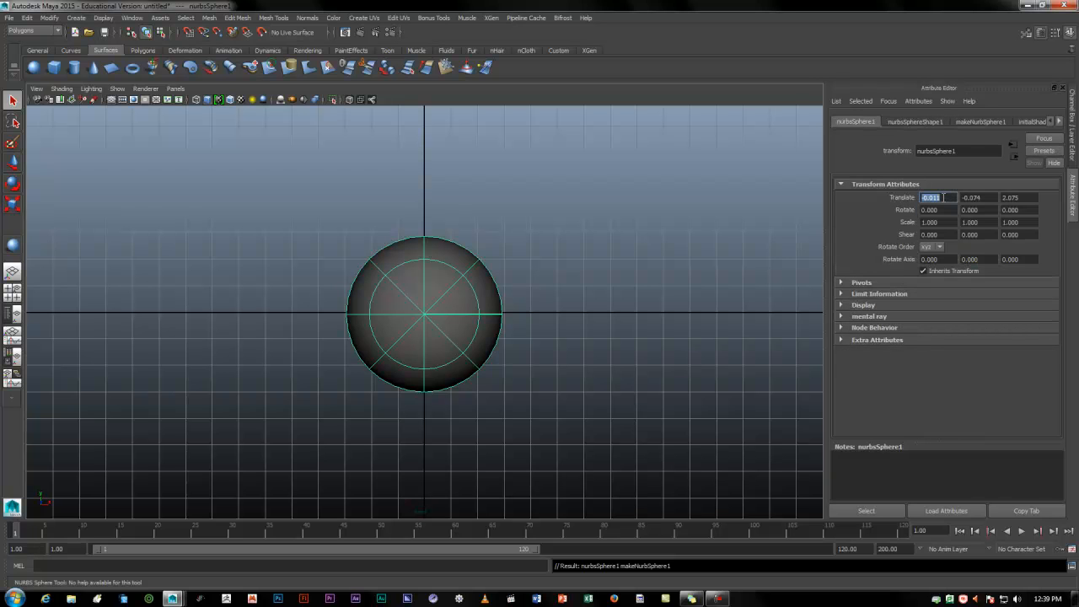
text(0)
key(Tab)
text(0)
key(Tab)
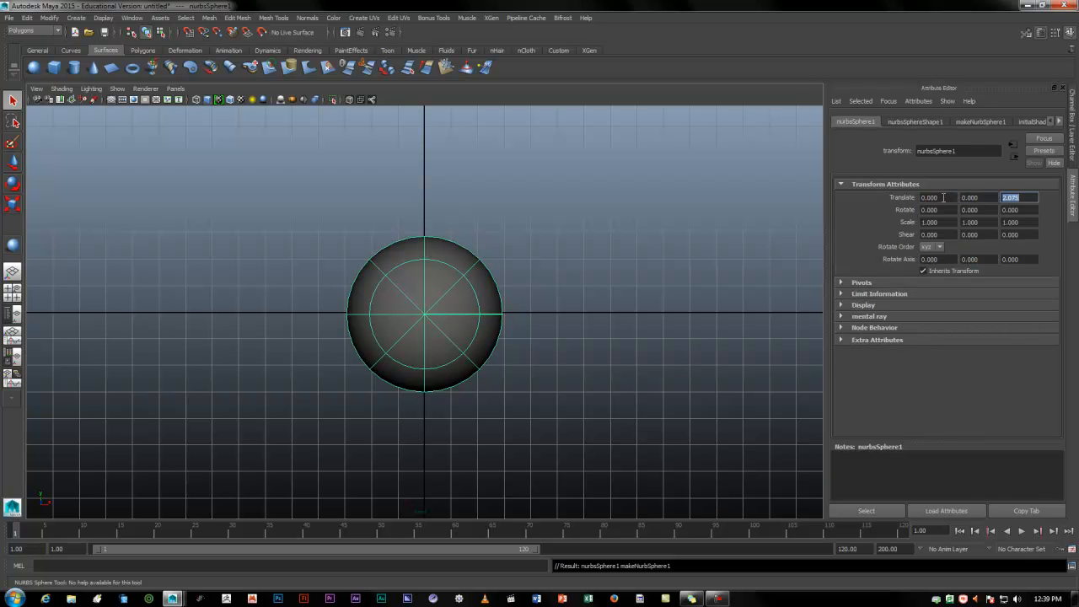
key(Tab)
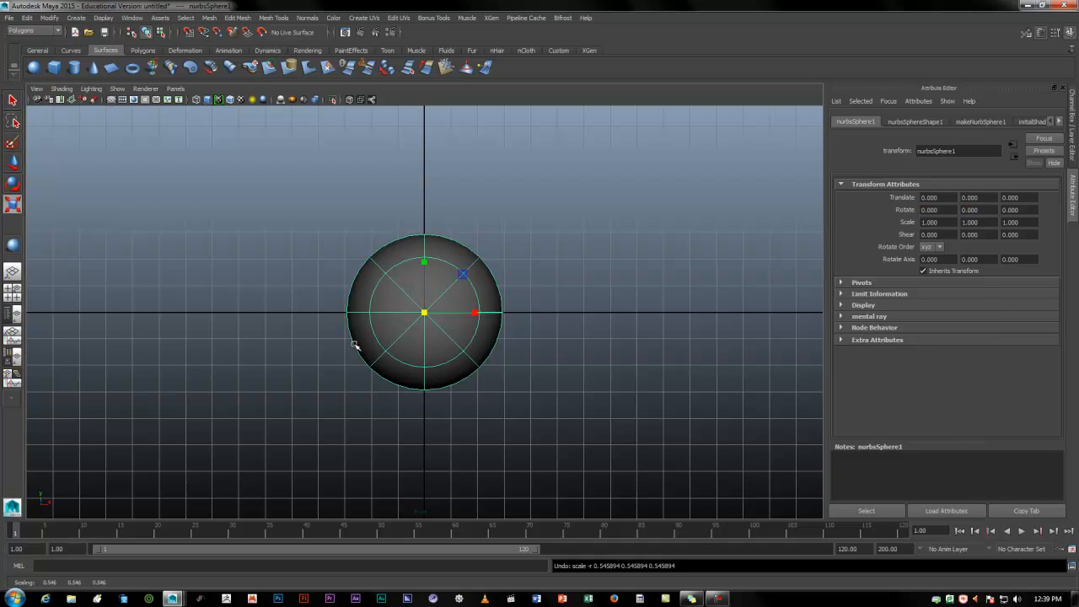
Duplicate the sphere in place and set the copy's scale to 1.03 on X, Y and Z
key(ctrl+d)
drag(425, 312, 426, 313)
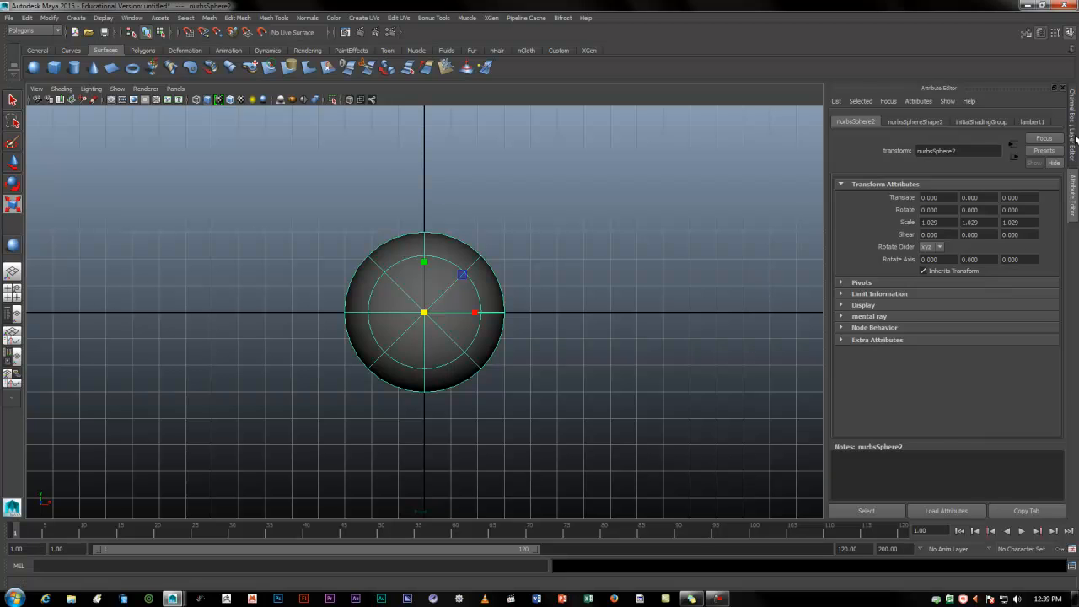
click(1074, 137)
drag(1051, 192, 1049, 204)
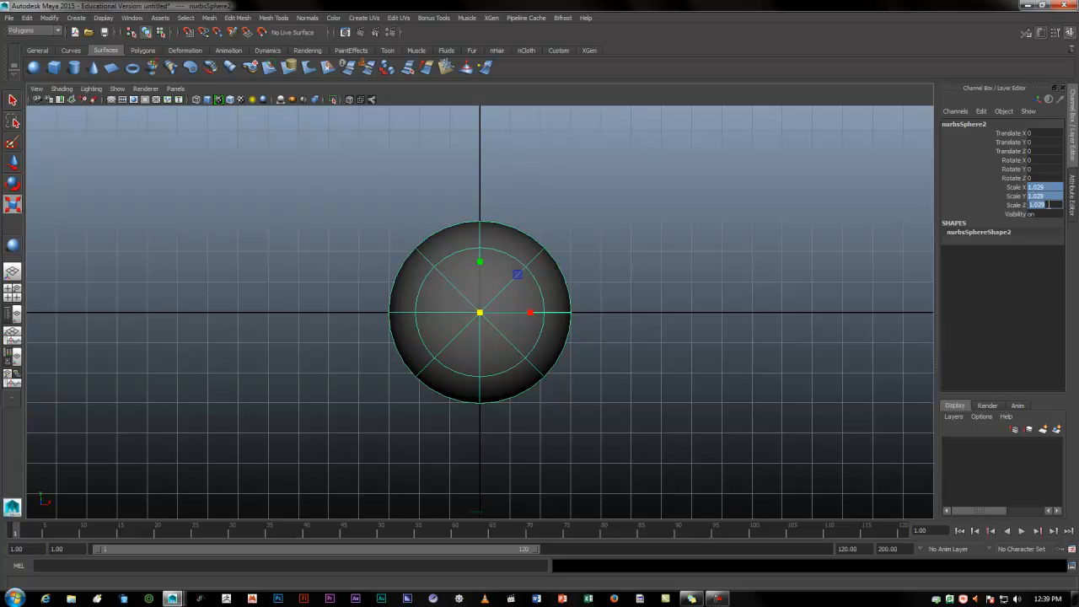
text(1.)
key(Return)
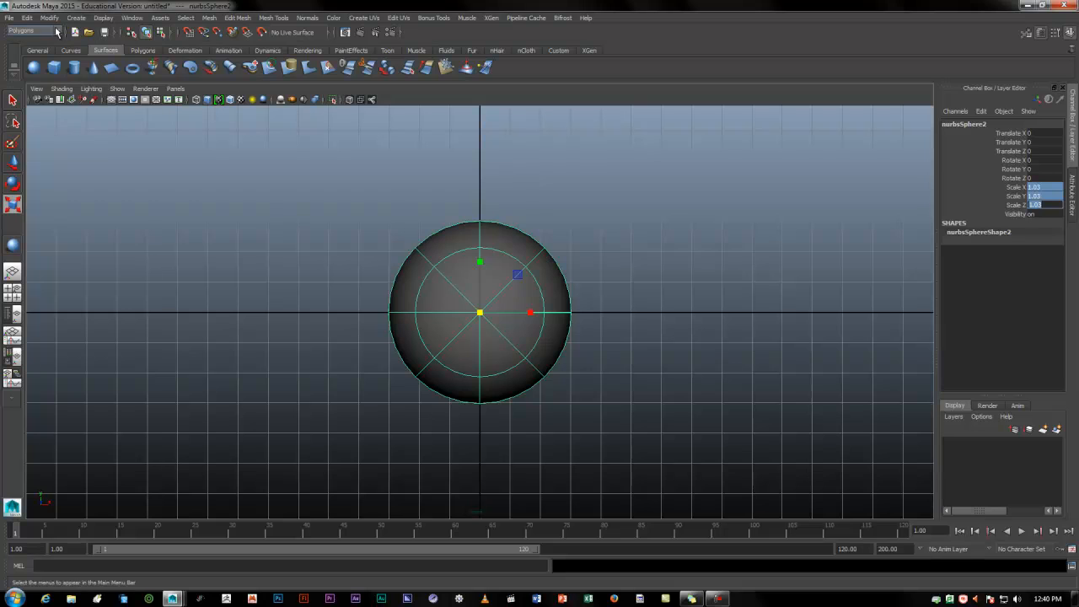
Freeze the transformations of the enlarged duplicate sphere
click(12, 99)
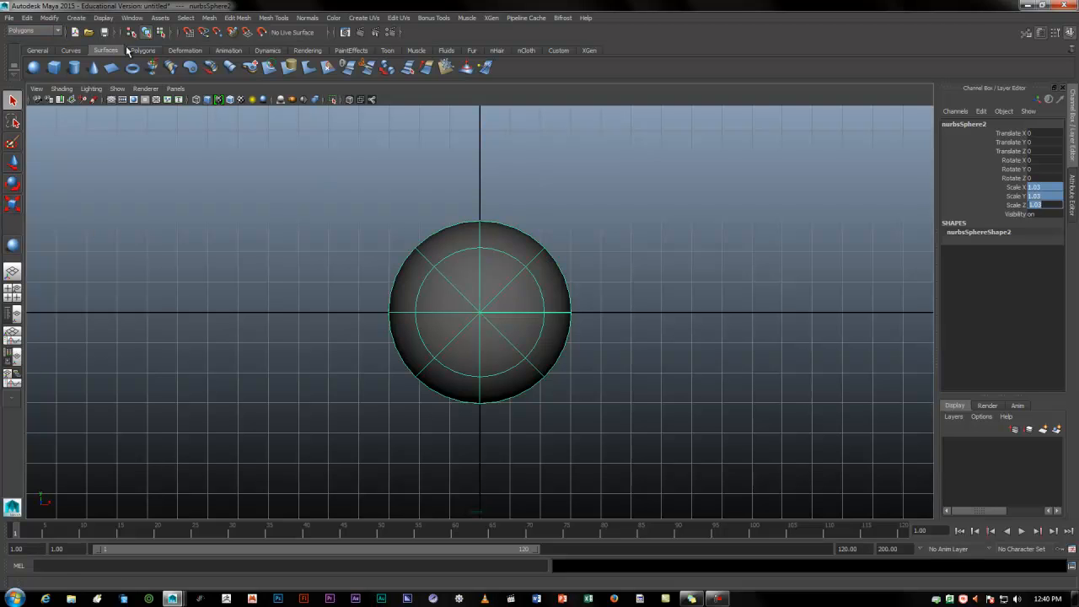
click(49, 18)
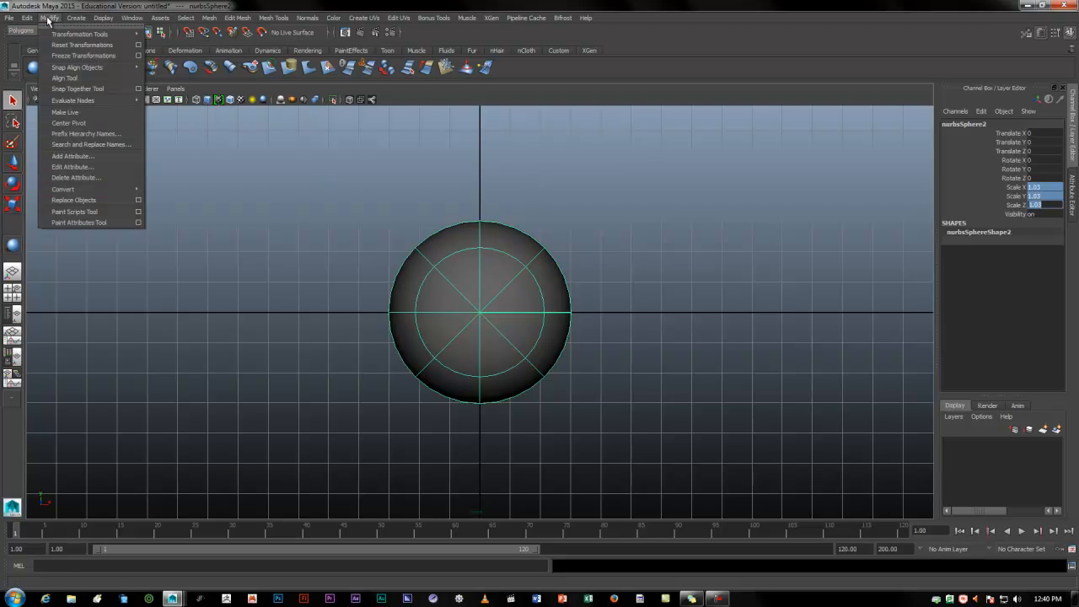
click(83, 55)
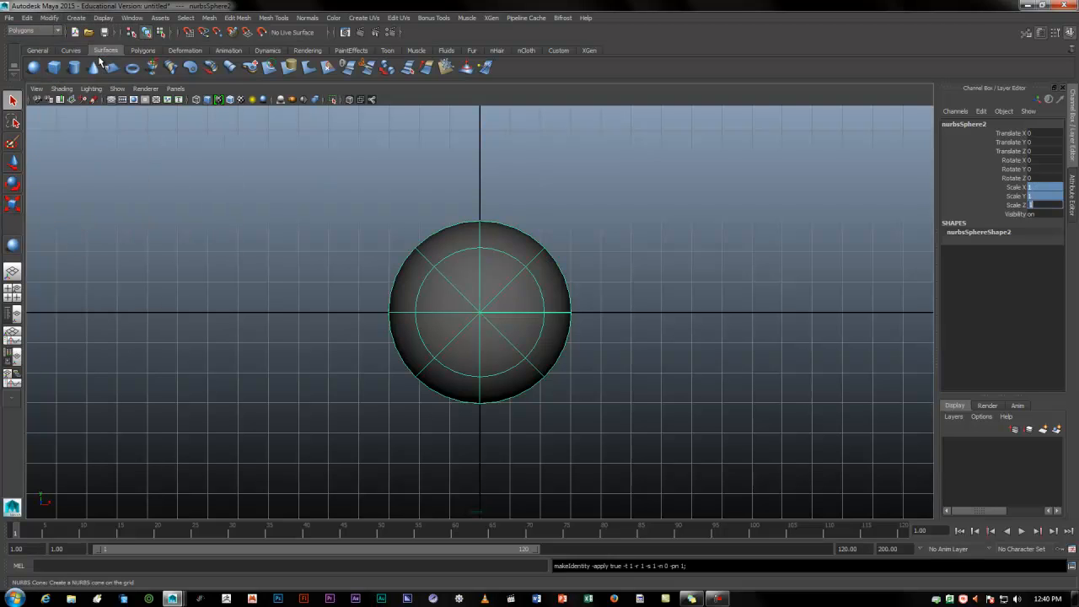
Rename the enlarged sphere outer_eye and move it sideways to about -9.275 on the X axis
double_click(965, 125)
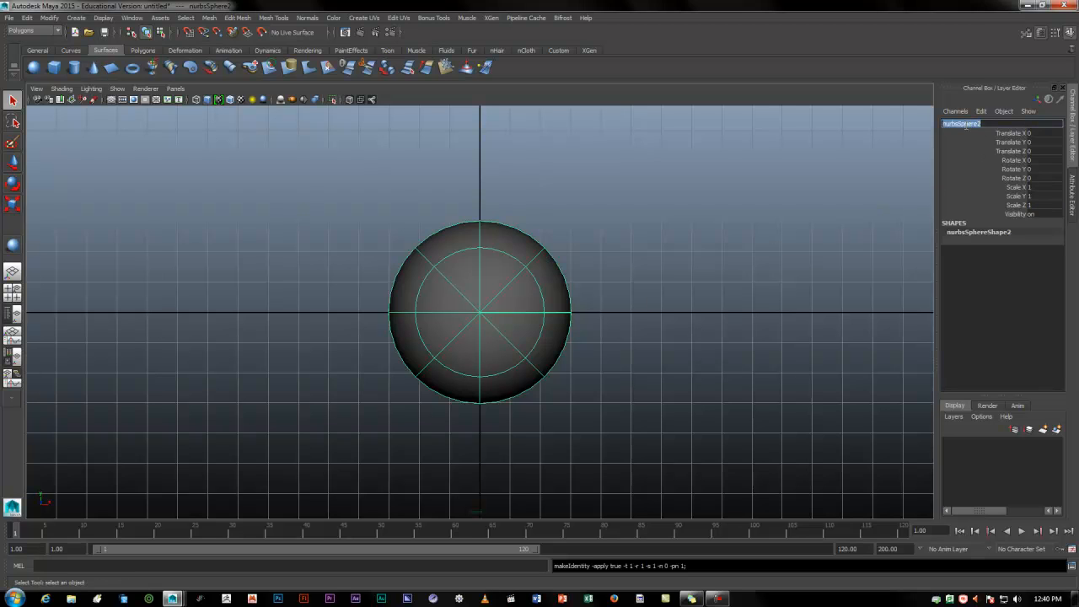
text(outer_eye)
key(Return)
key(w)
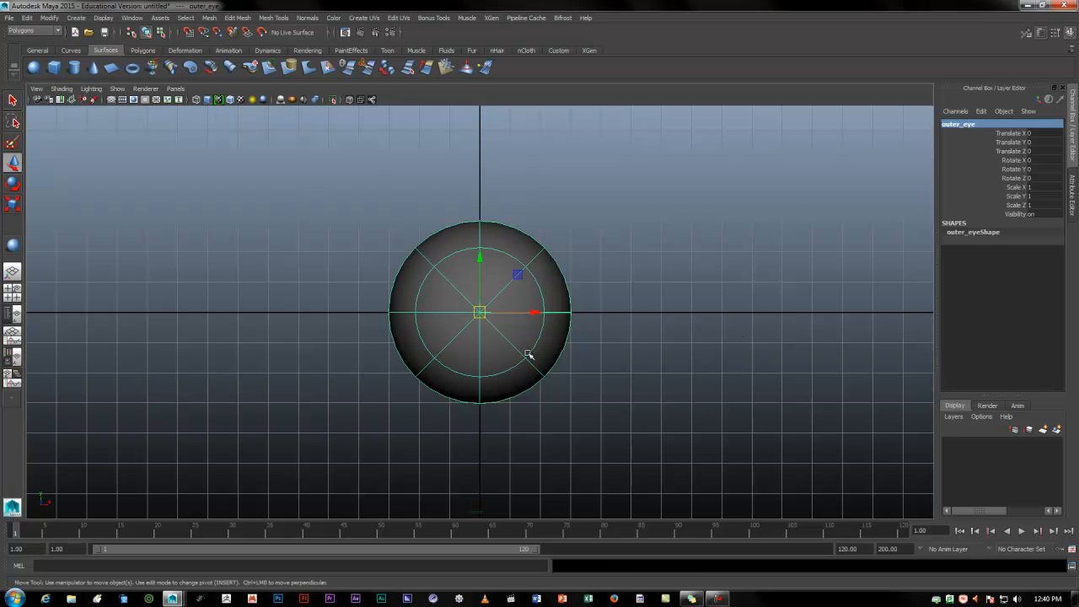
drag(529, 314, 224, 357)
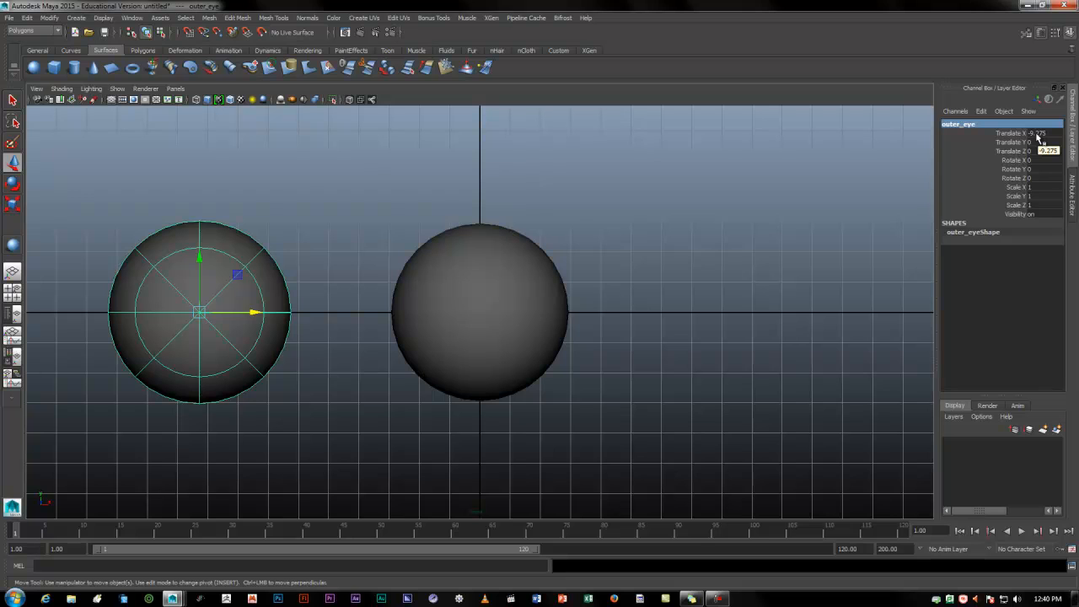
Rename the original sphere at the origin inner_eye
click(462, 322)
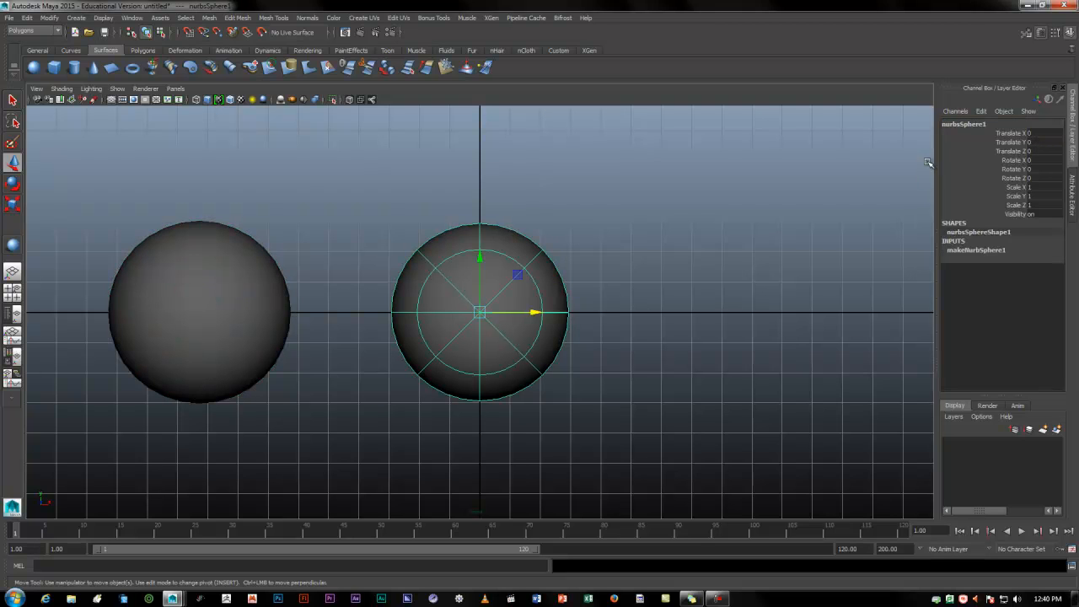
double_click(980, 124)
key(BackSpace)
text(inner_eye)
key(Return)
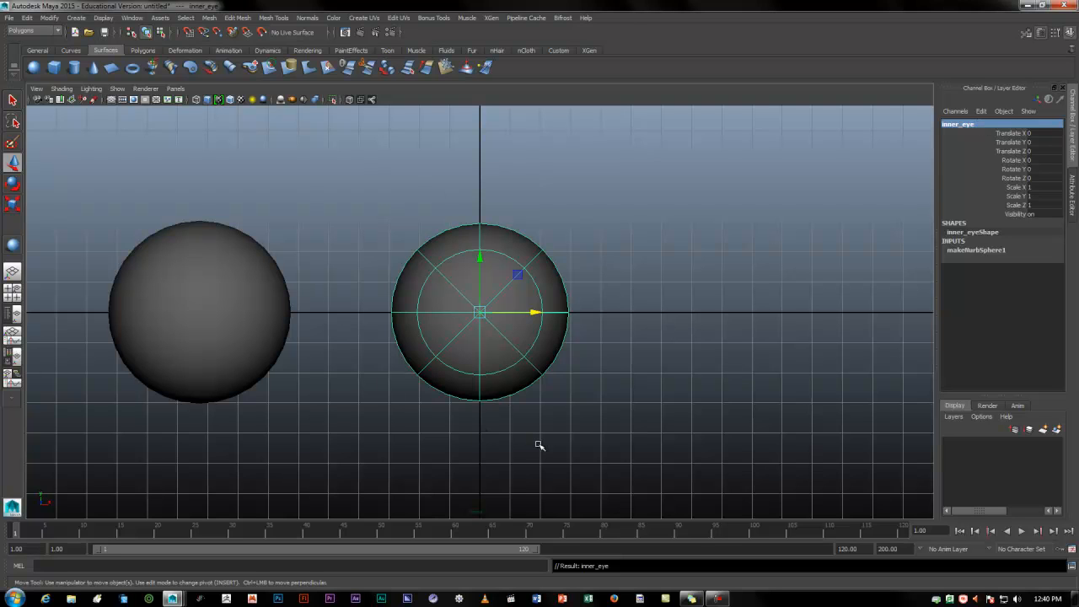
Insert an isoparm on inner_eye at the existing ring nearest the front pole
key(space)
key(space)
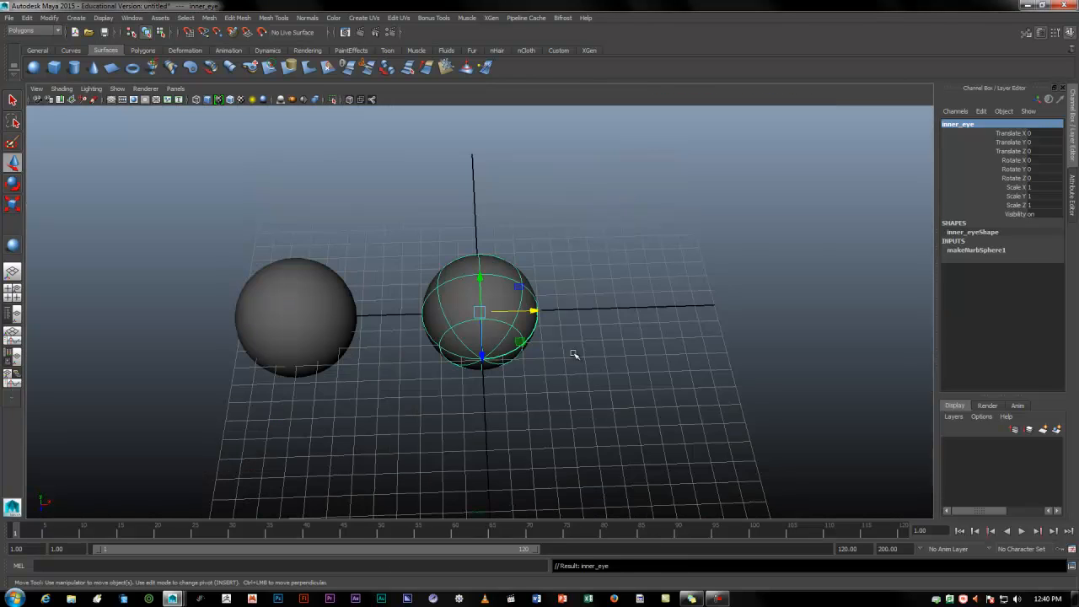
alt+drag(580, 395, 478, 369)
scroll(408, 365, up, 5)
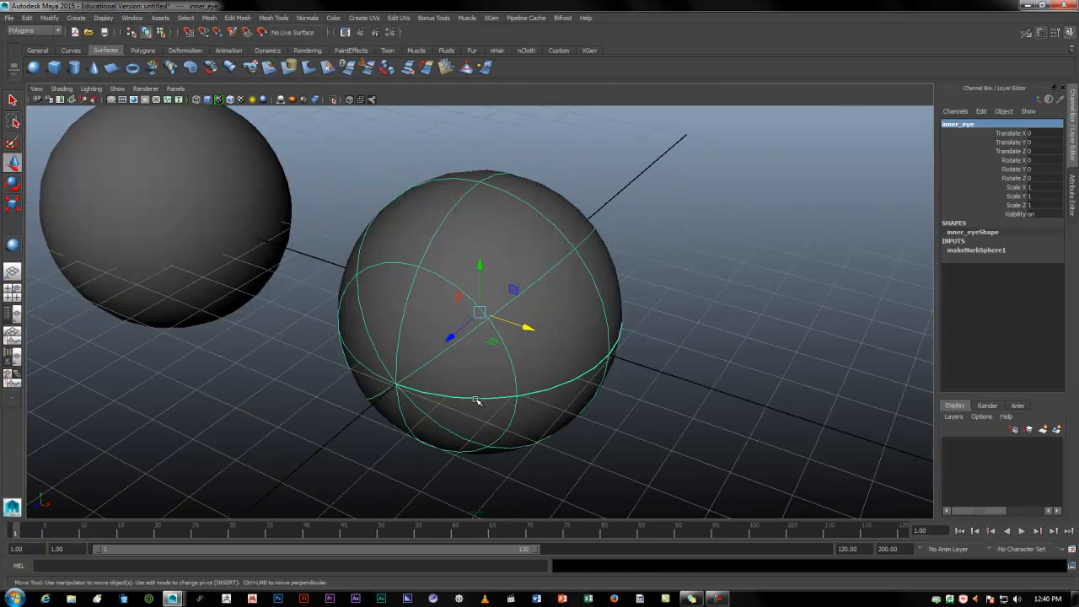
alt+middle_drag(476, 401, 487, 371)
alt+drag(487, 371, 506, 360)
scroll(475, 371, up, 2)
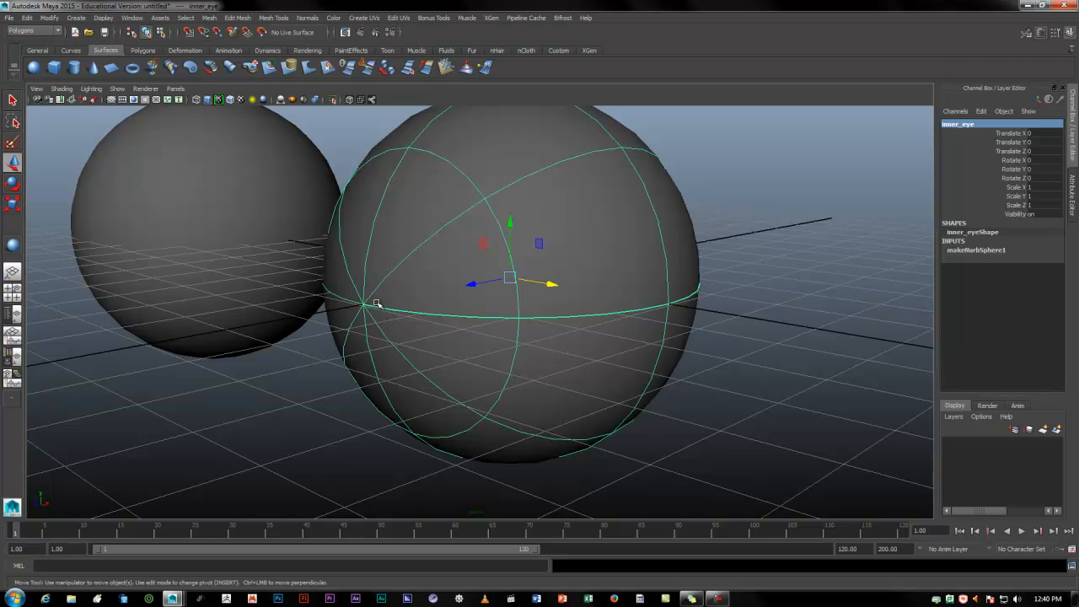
right_drag(520, 303, 519, 279)
click(496, 221)
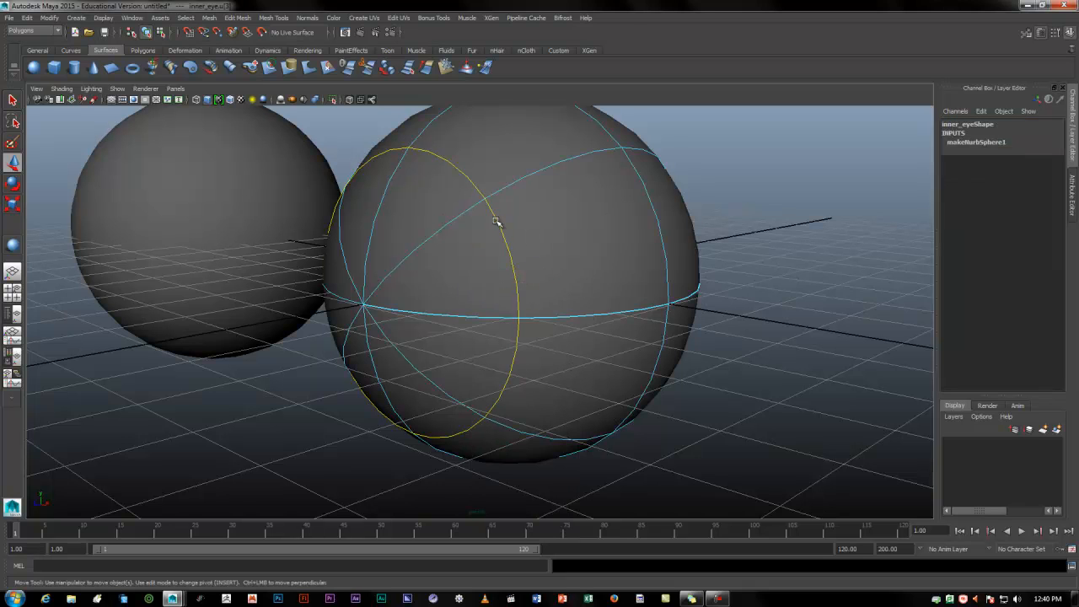
click(408, 68)
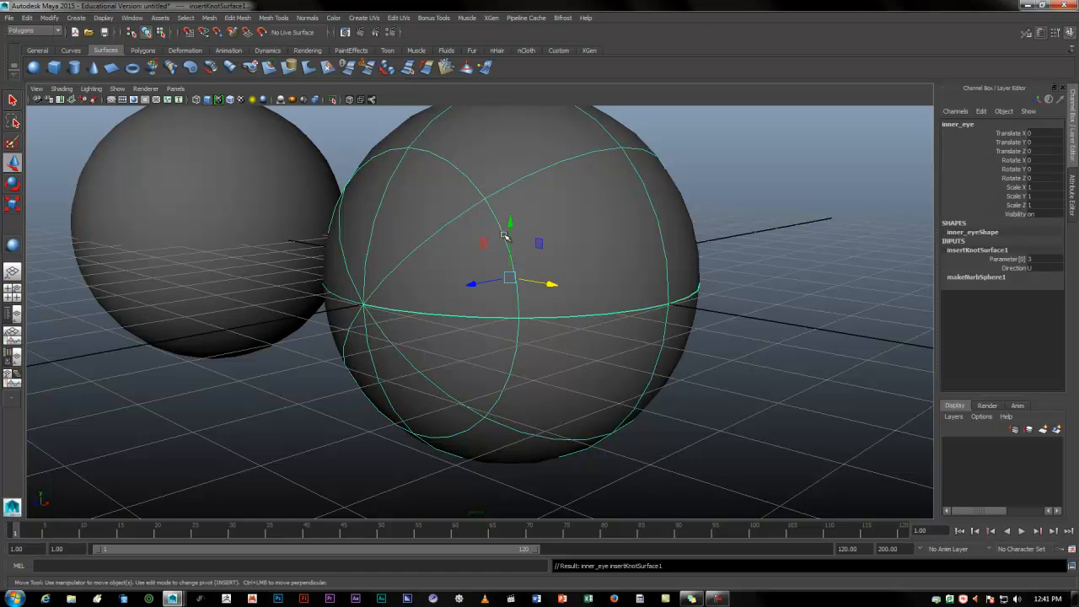
right_drag(498, 232, 495, 207)
click(500, 222)
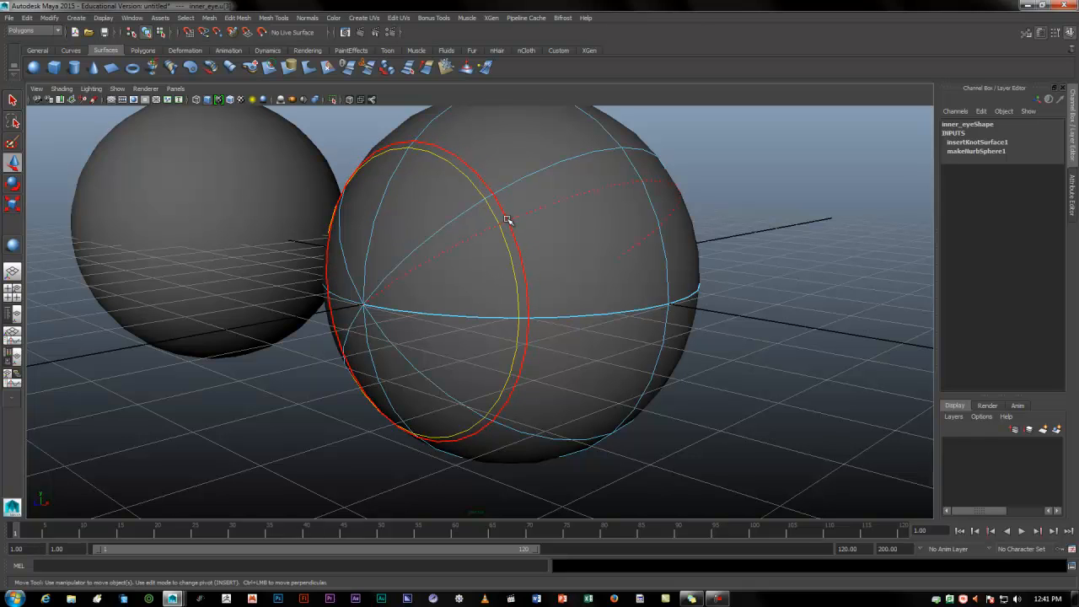
click(508, 220)
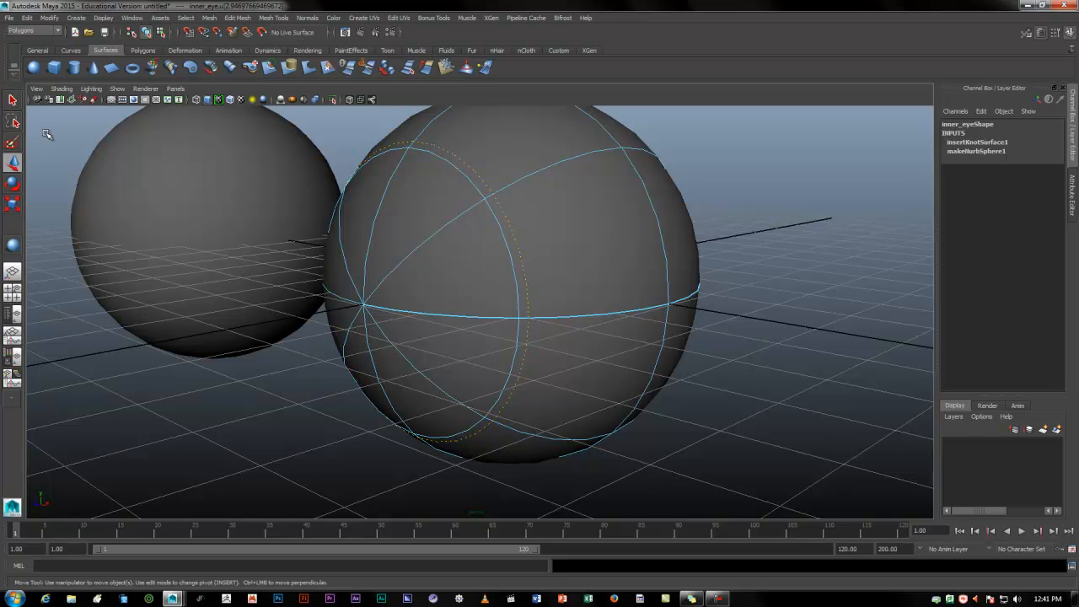
click(13, 100)
click(690, 287)
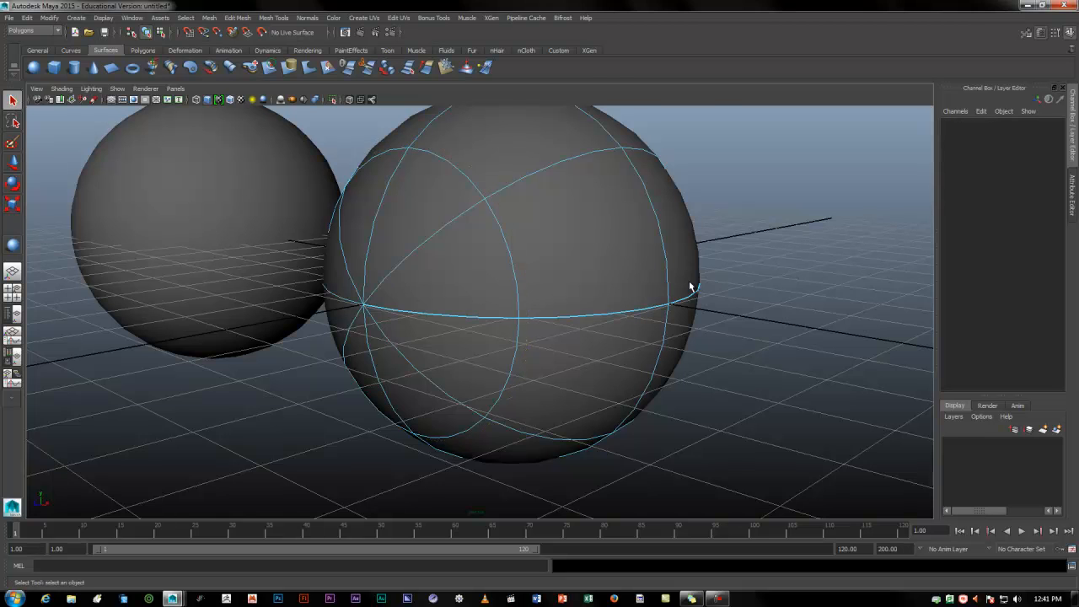
Push the control vertices at the front pole of inner_eye inward along the Z axis to form a concave iris dent
key(space)
key(space)
mouse_move(388, 346)
right_down()
mouse_move(422, 331)
mouse_move(385, 334)
right_up()
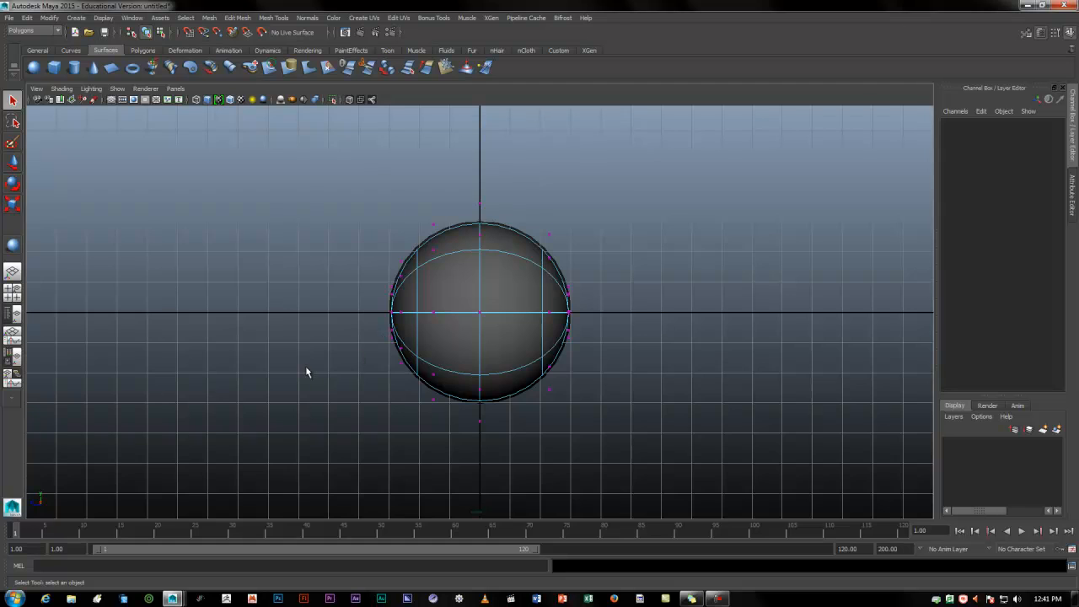
scroll(307, 372, up, 2)
scroll(307, 293, up, 2)
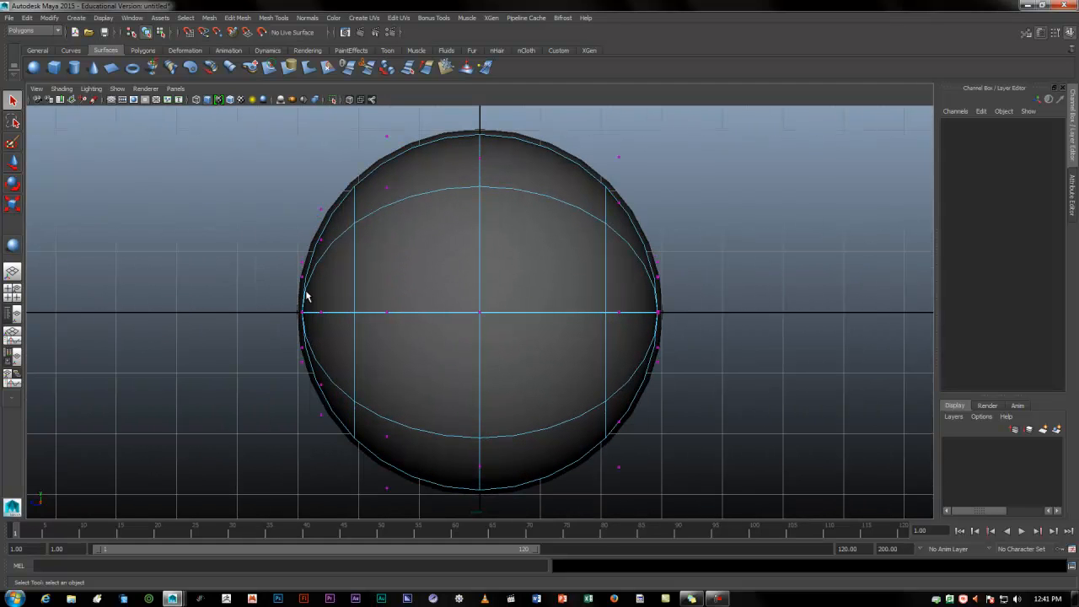
drag(243, 202, 312, 420)
key(space)
alt+drag(616, 259, 661, 235)
key(space)
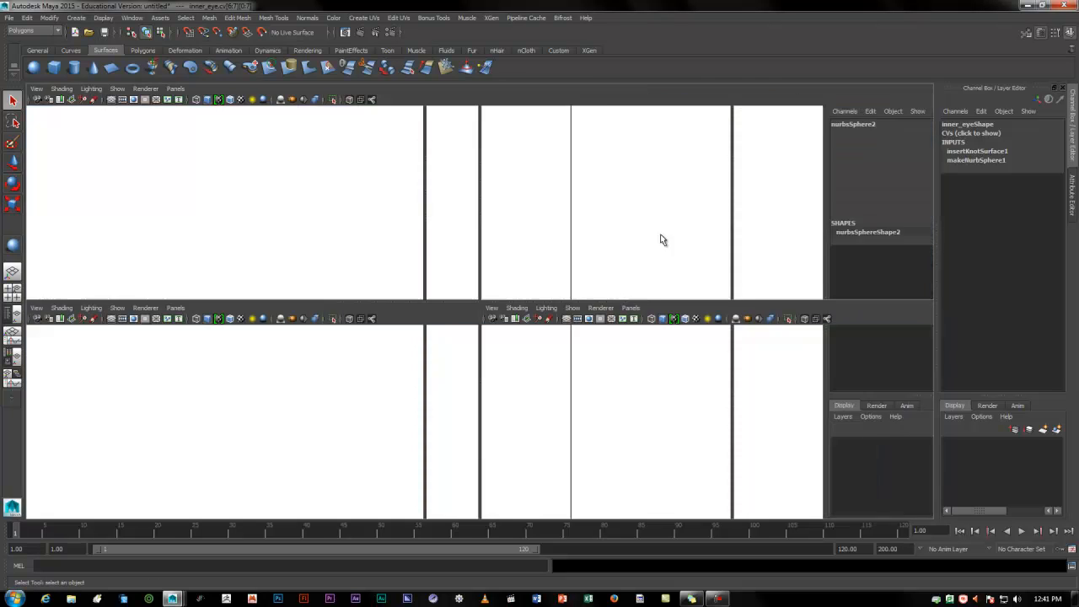
key(w)
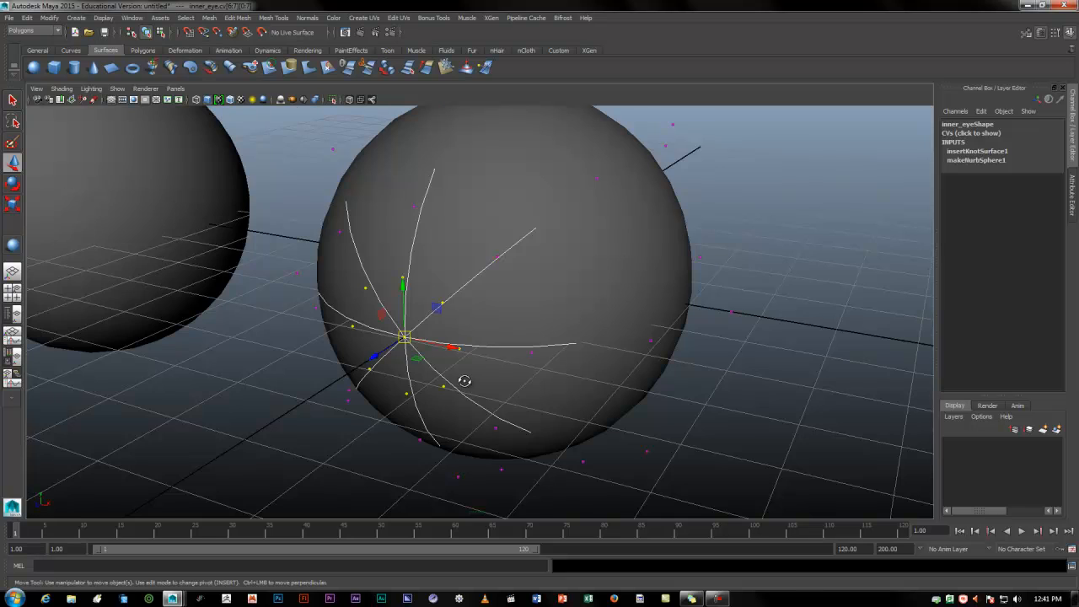
alt+drag(464, 381, 427, 380)
drag(299, 337, 354, 331)
alt+drag(415, 387, 549, 368)
drag(634, 289, 616, 283)
alt+drag(621, 333, 610, 409)
click(809, 322)
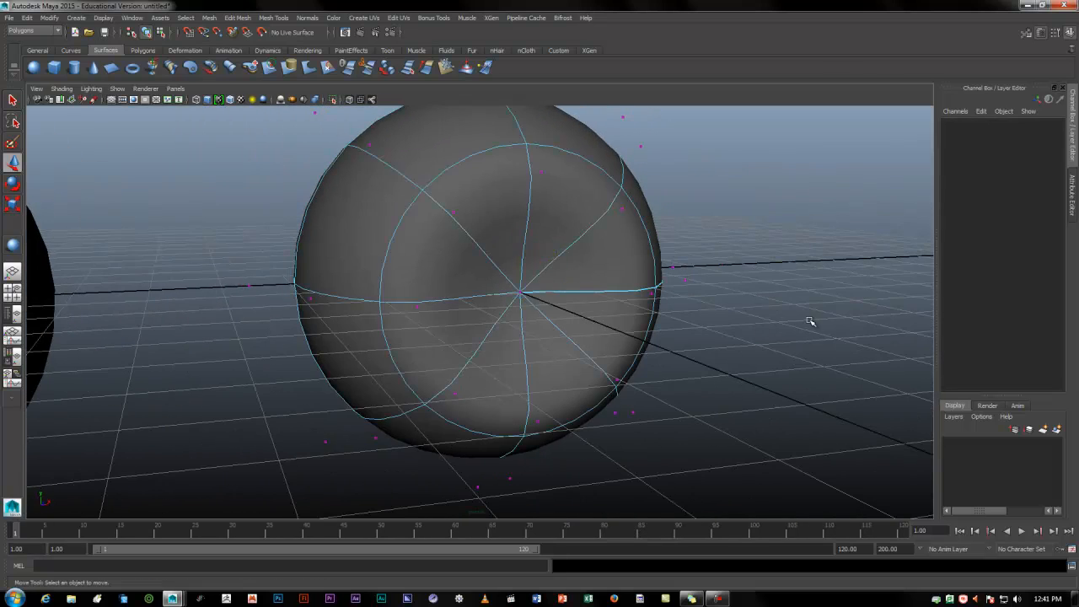
alt+drag(784, 351, 725, 379)
key(F8)
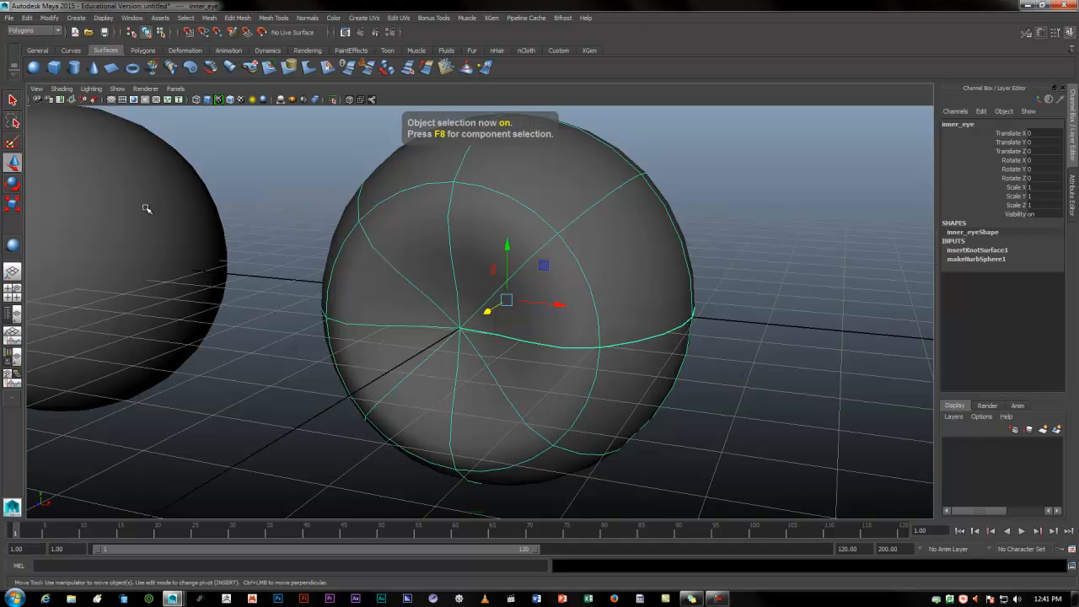
Convert inner_eye from NURBS to polygons, with the conversion options reset and the tessellation method set to Control points
click(122, 187)
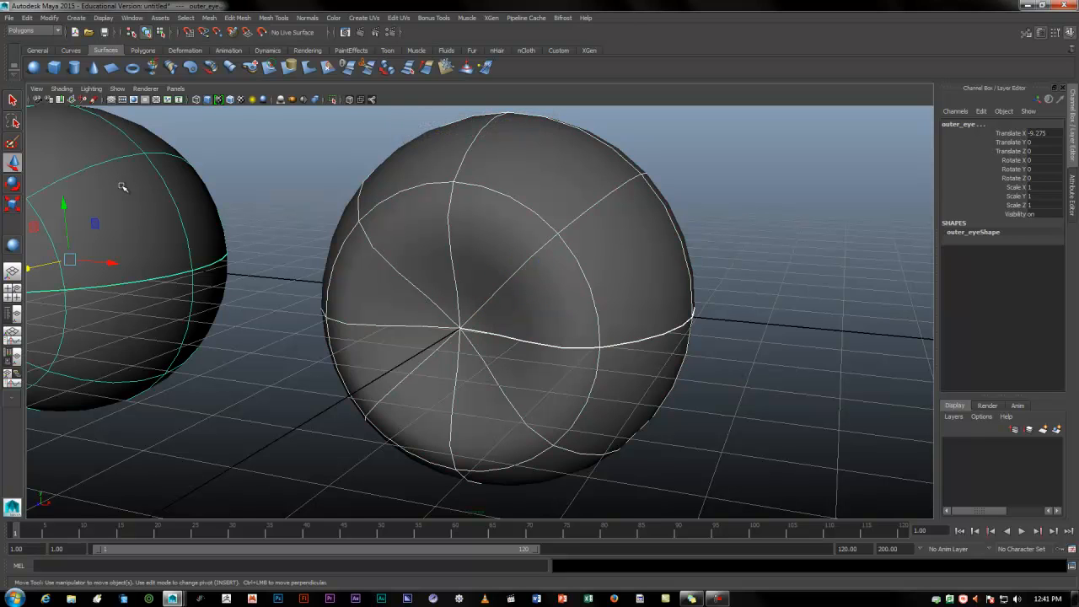
click(539, 189)
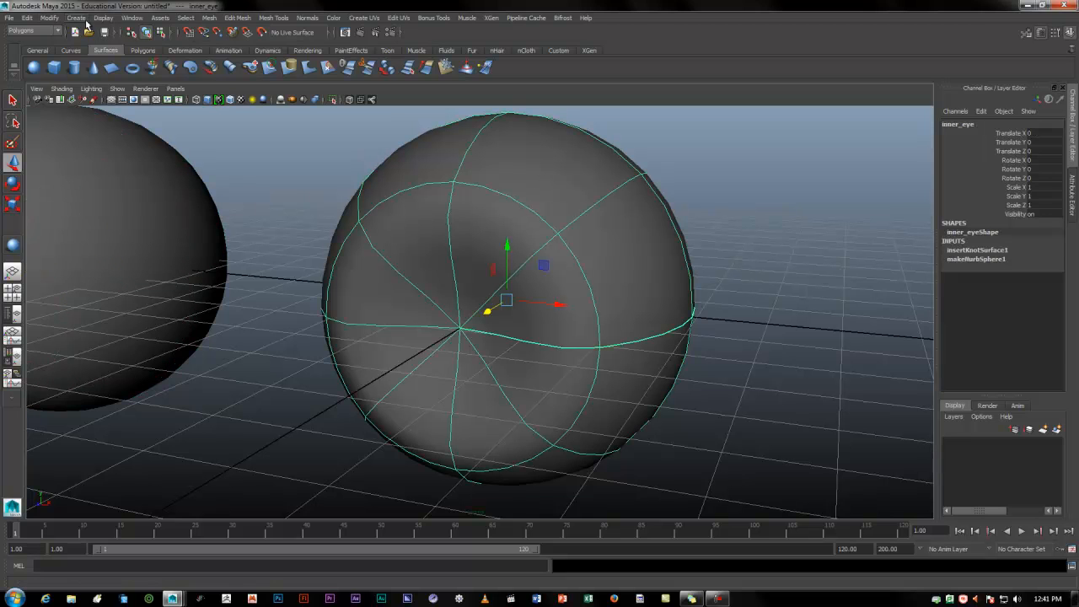
click(49, 18)
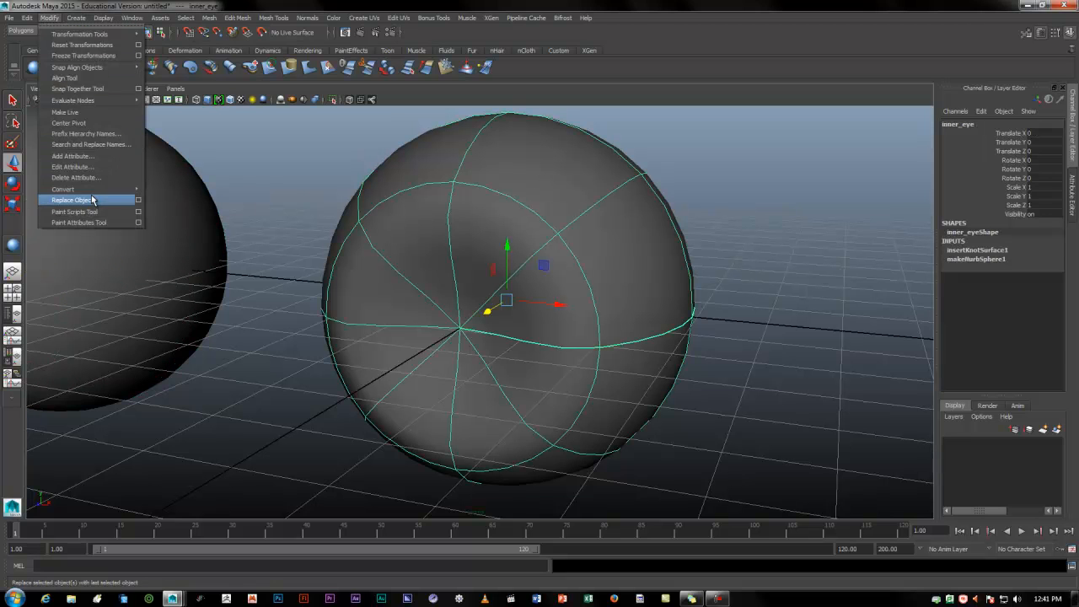
mouse_move(97, 192)
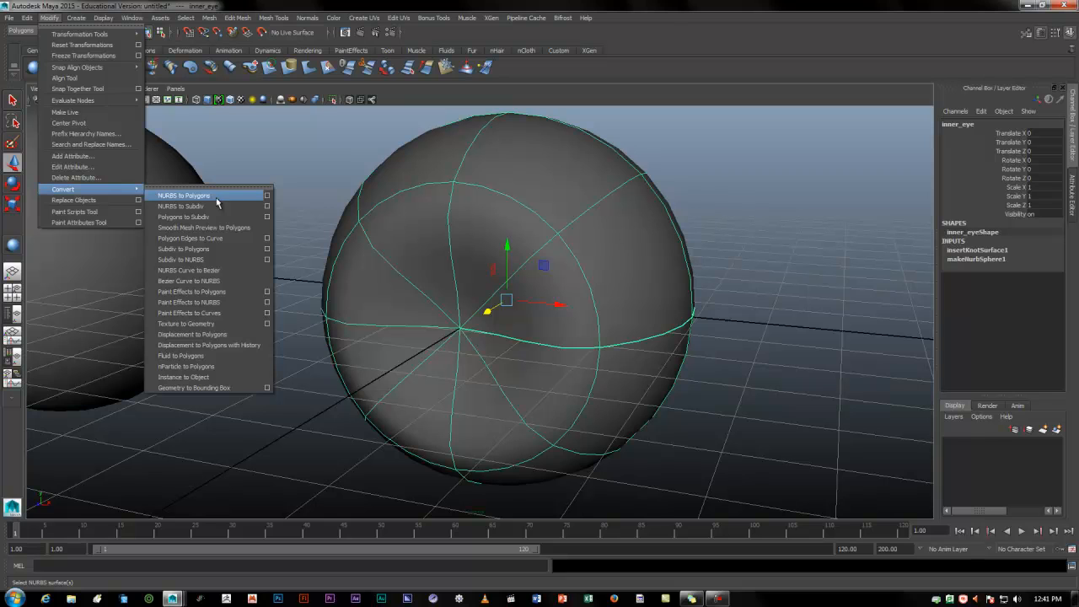
click(267, 196)
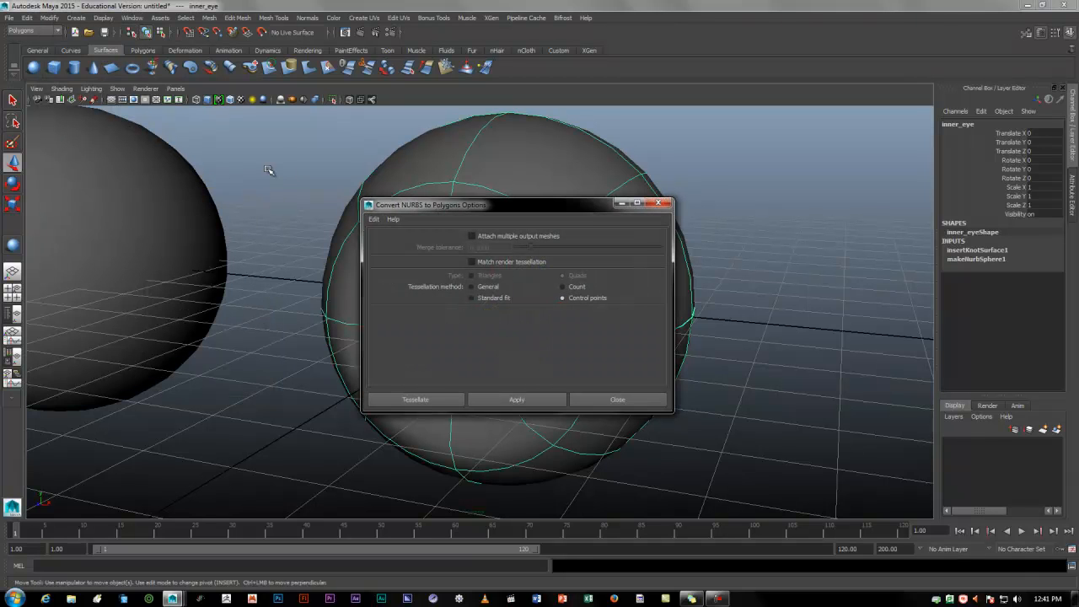
click(374, 219)
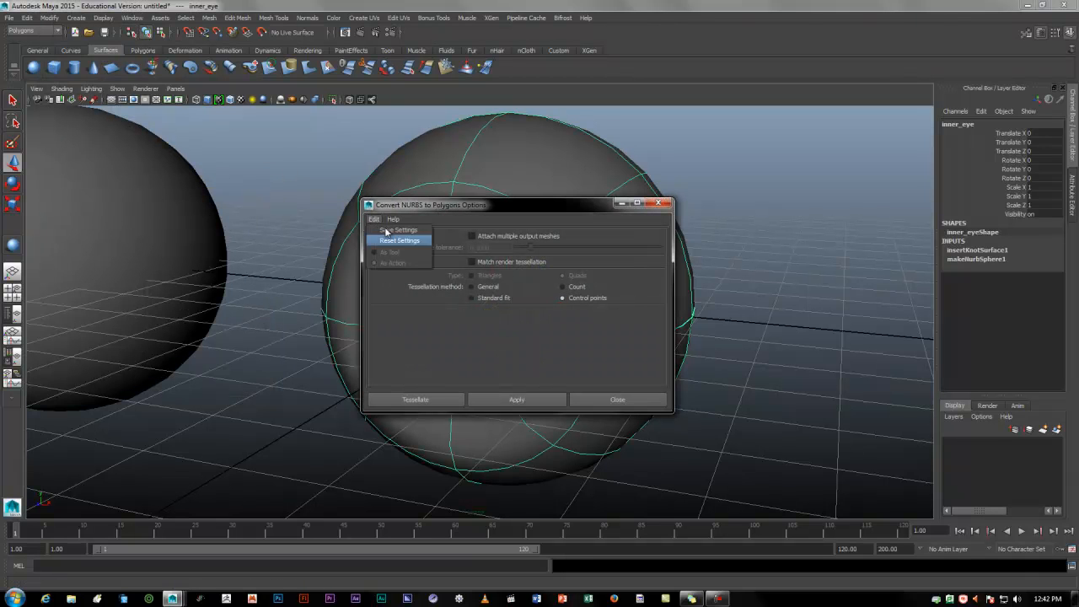
click(417, 243)
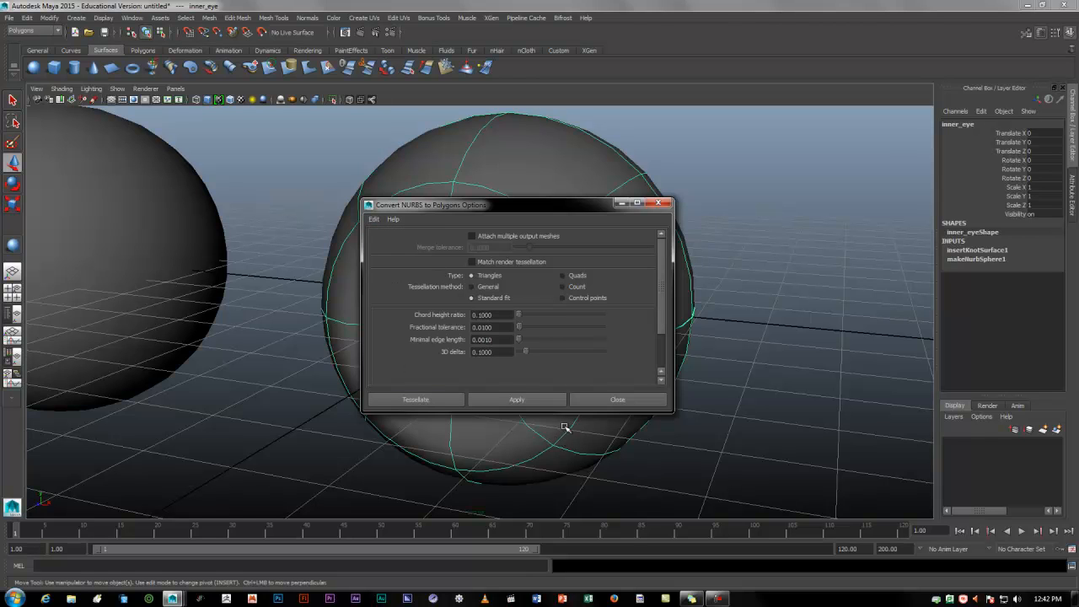
click(564, 298)
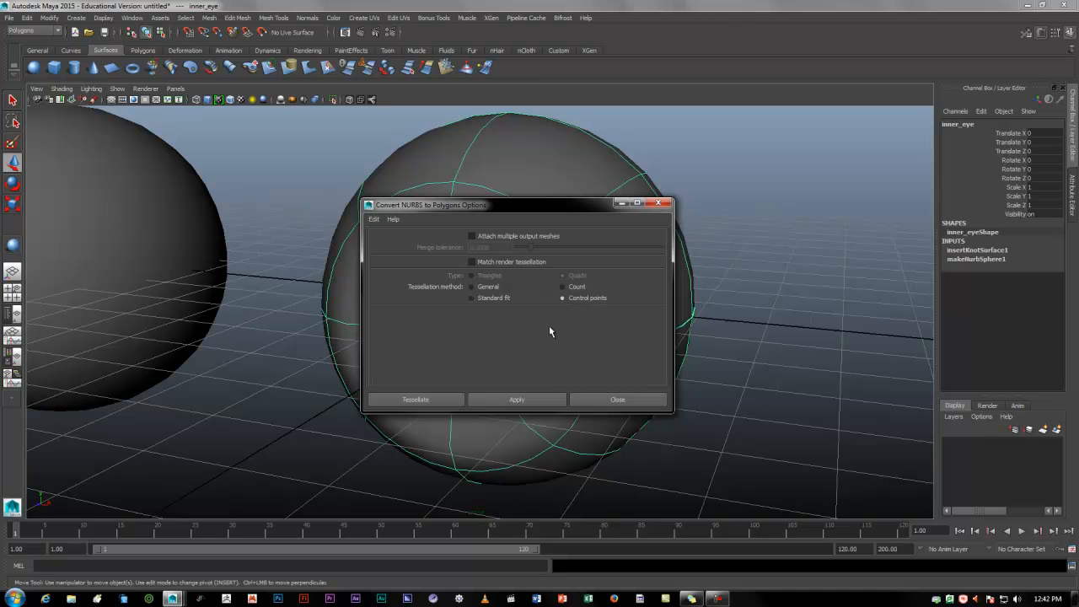
click(426, 399)
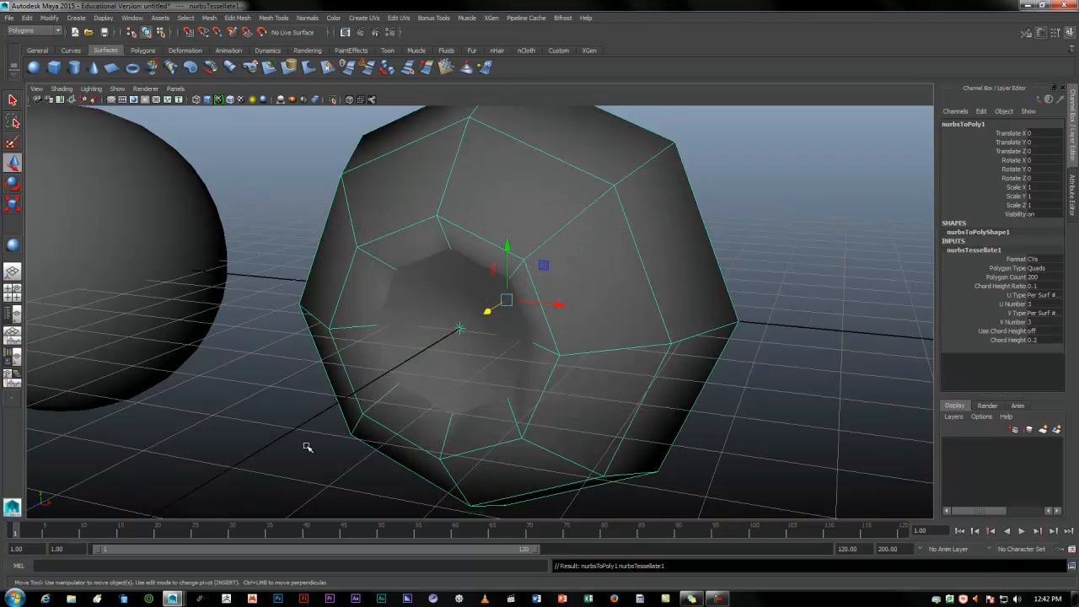
Move the polygon copy of the eye back along the Z axis to about -6.18
alt+drag(612, 422, 486, 397)
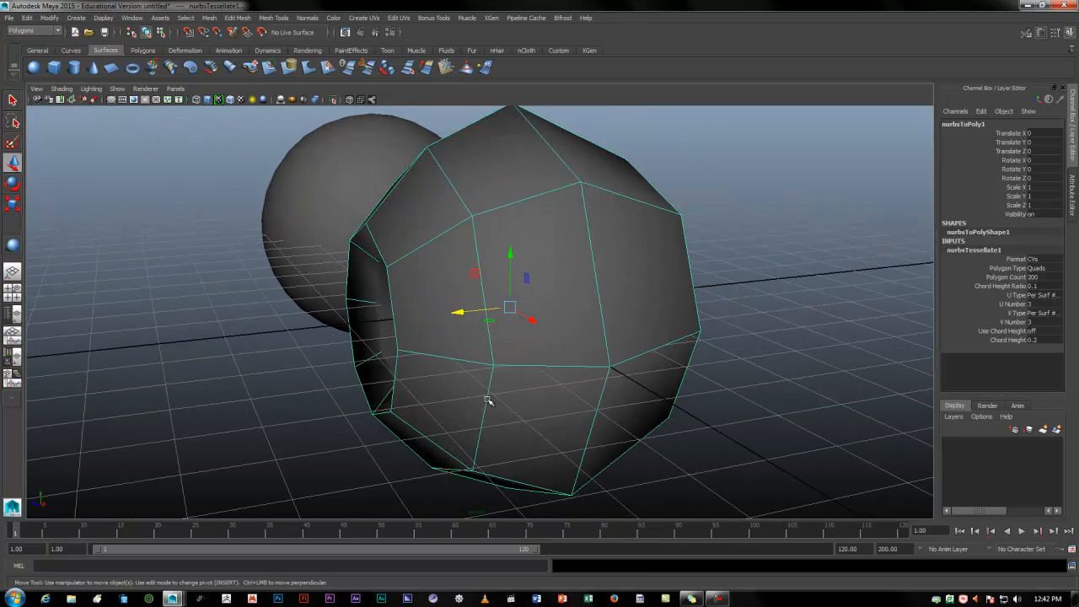
drag(458, 312, 742, 236)
mouse_move(536, 386)
alt+mouse_down()
mouse_move(593, 362)
mouse_move(532, 390)
mouse_move(525, 381)
alt+mouse_up()
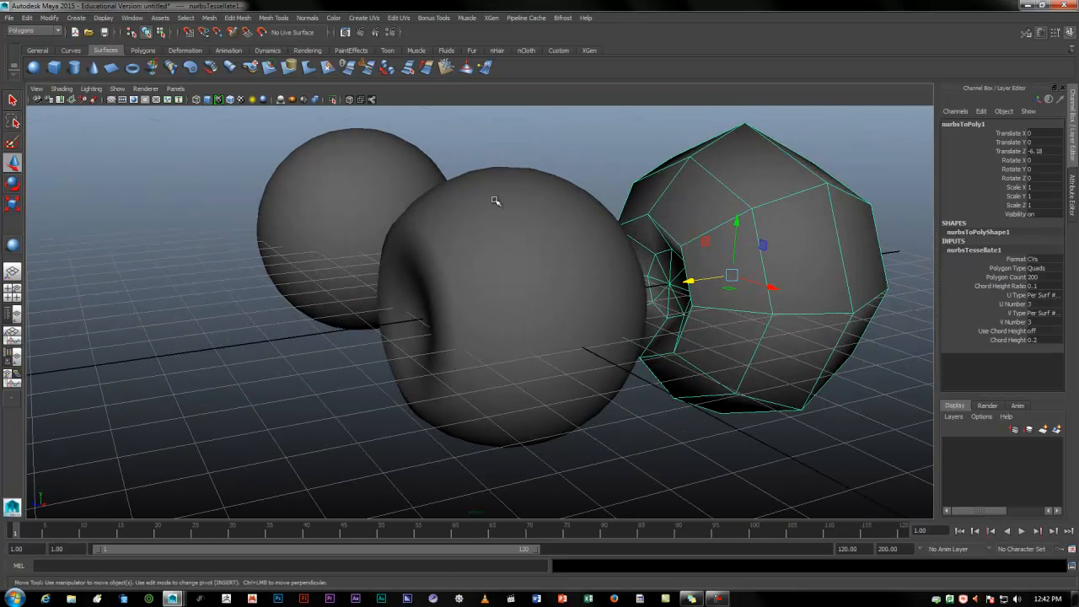
Try moving the NURBS inner_eye forward along Z to test its link to the polygon copy, and undo the move
click(497, 202)
drag(462, 314, 218, 357)
key(ctrl+z)
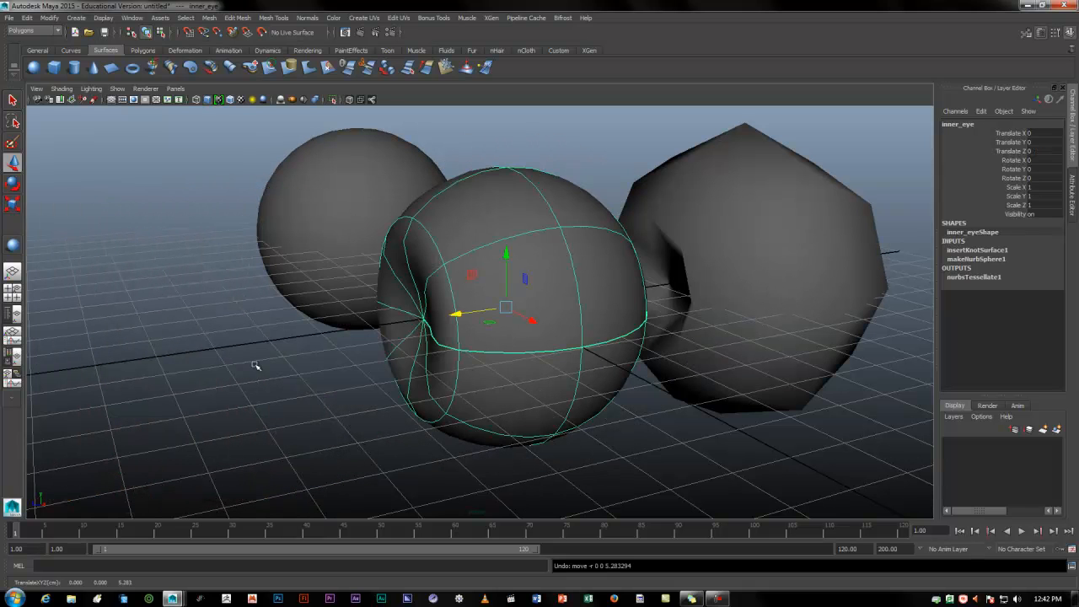
Delete the construction history of the polygon copy
click(749, 262)
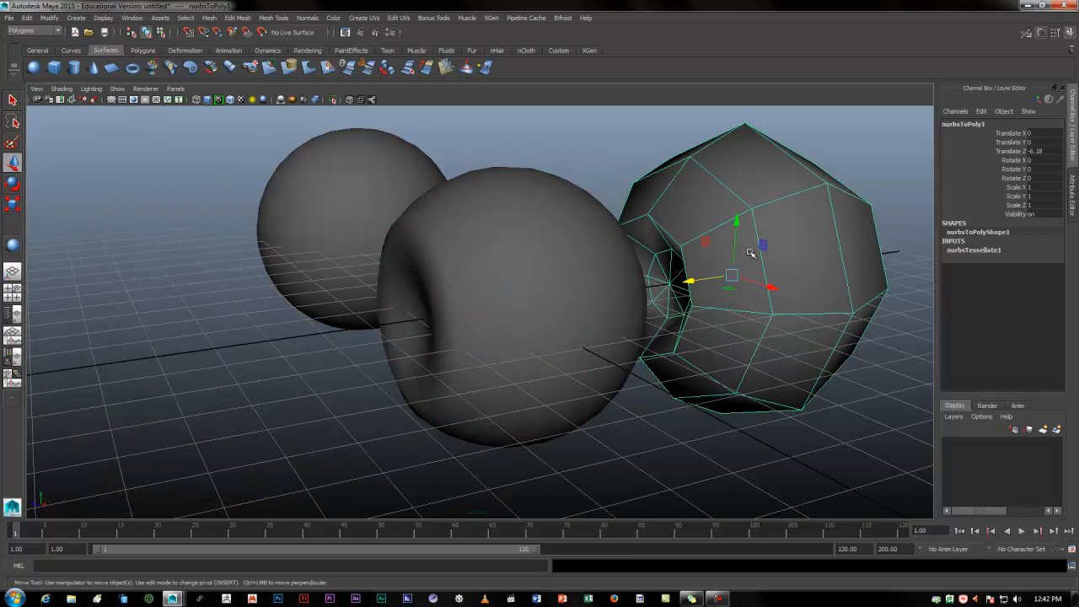
click(28, 18)
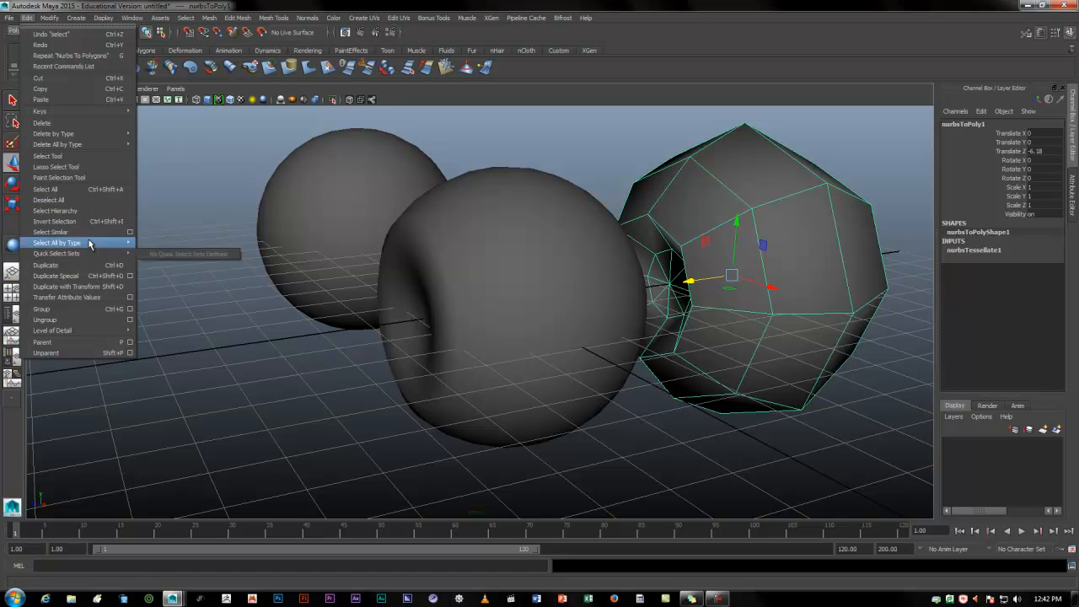
mouse_move(99, 137)
click(155, 140)
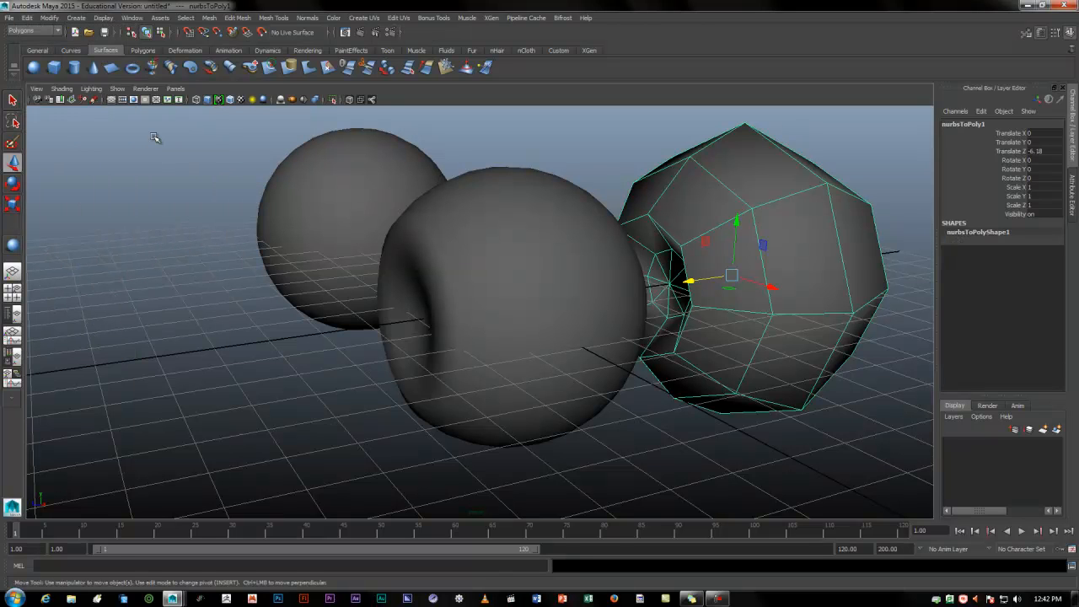
Move the original NURBS inner_eye forward along Z, away from the polygon copy, and delete it
click(550, 336)
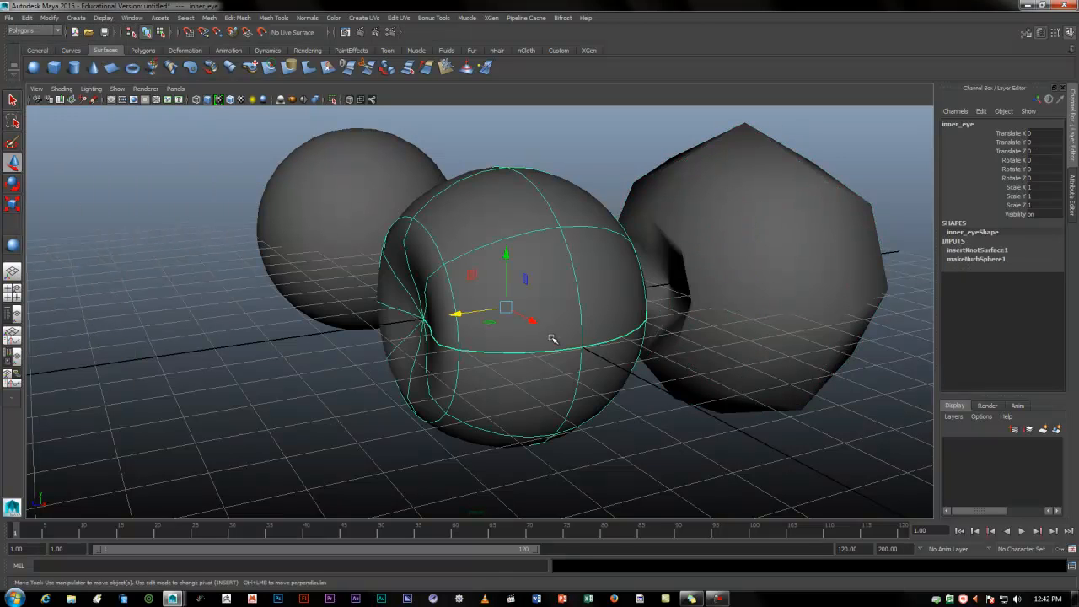
drag(462, 317, 4, 376)
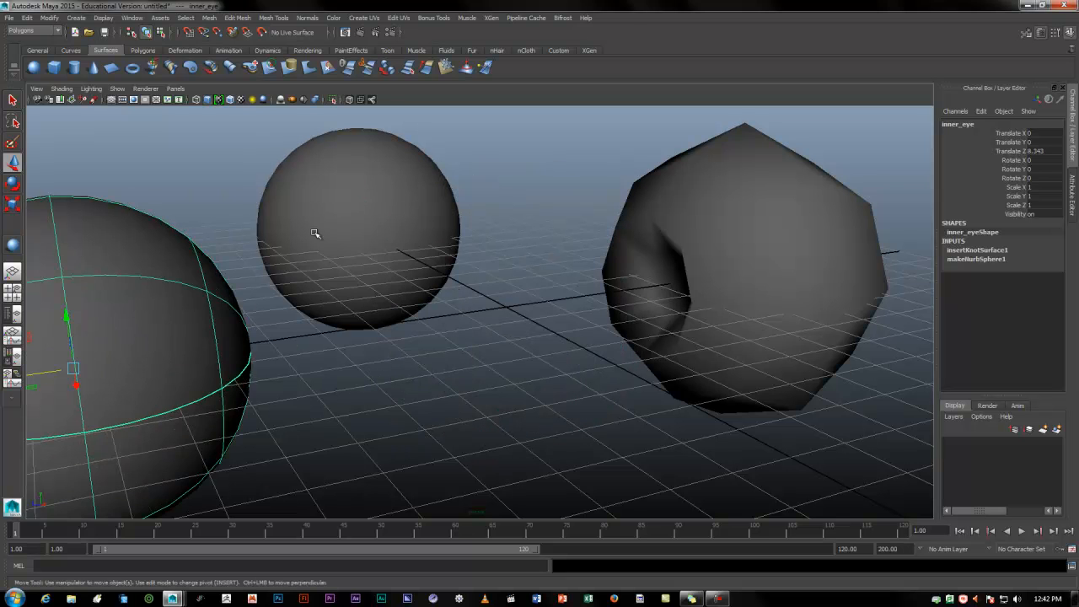
key(Delete)
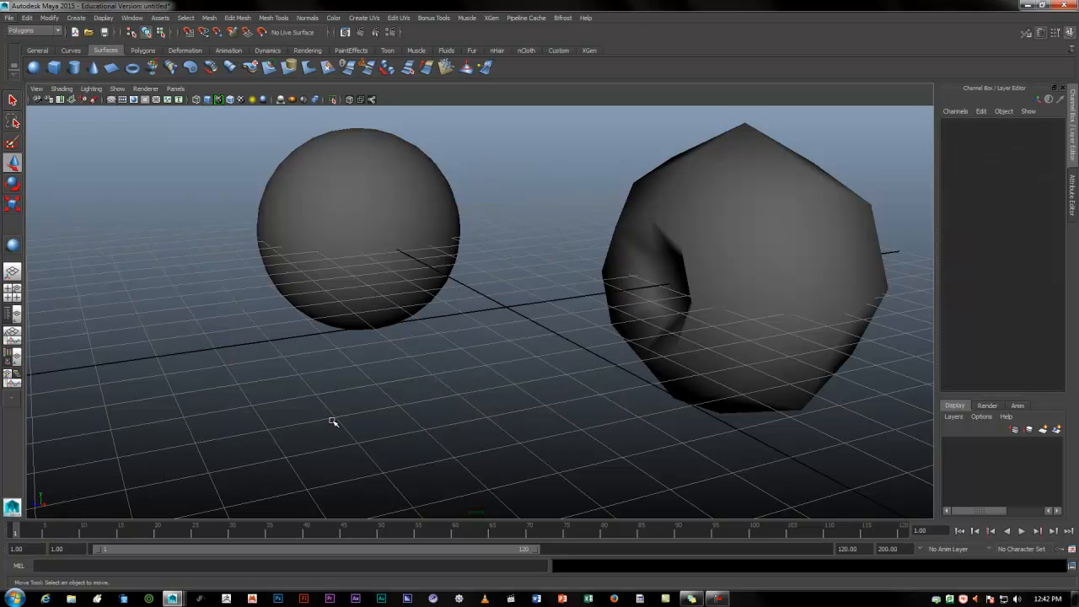
Set the polygon eye's Translate Z to 0
alt+drag(463, 452, 438, 439)
click(716, 260)
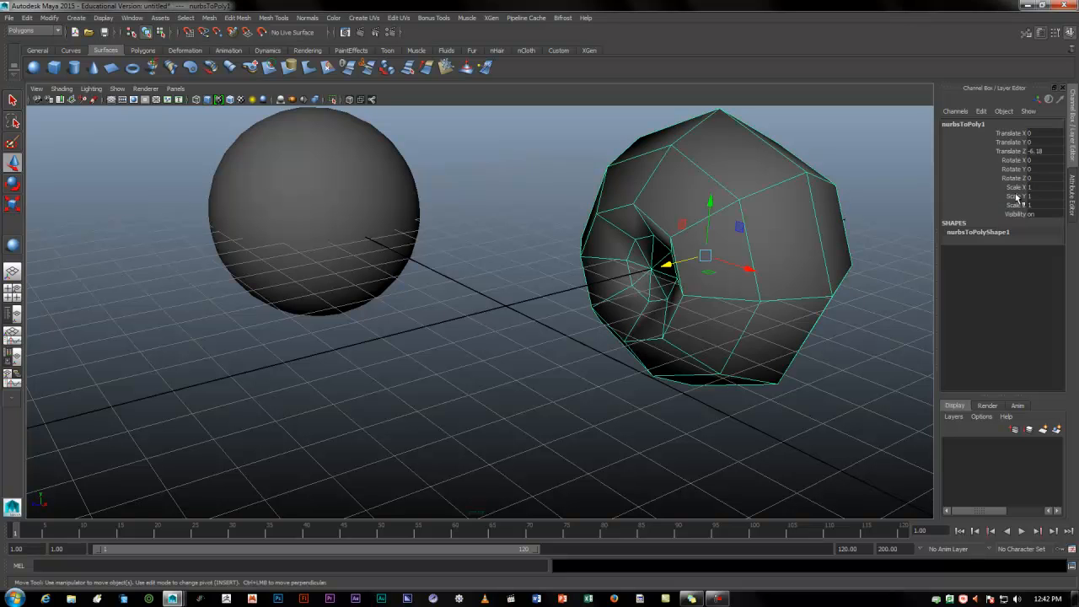
double_click(1033, 151)
text(0)
key(Return)
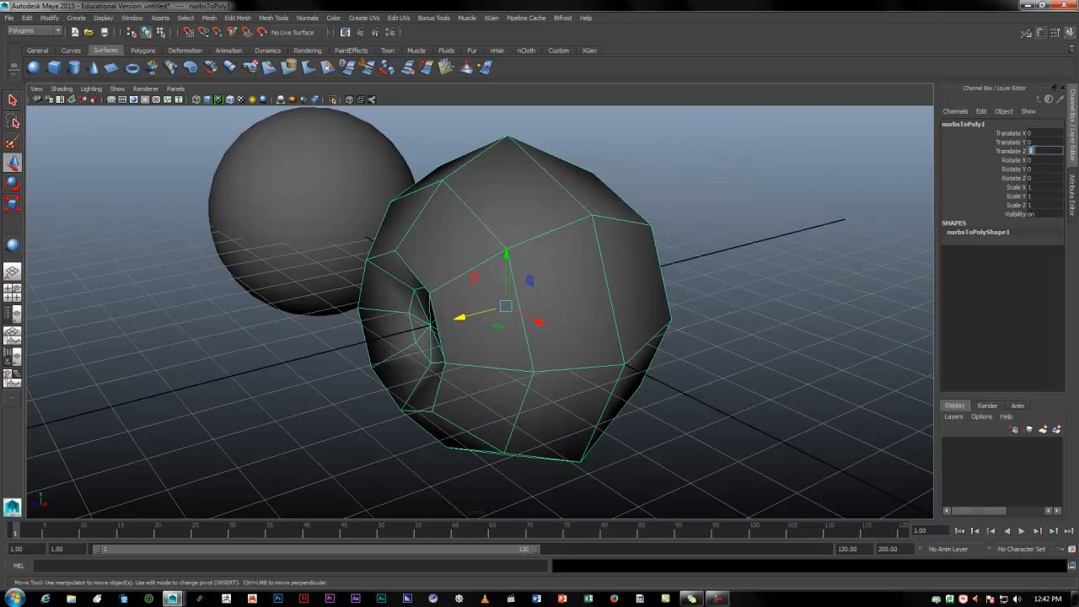
Turn on smooth mesh preview for the polygon eye and convert the smooth preview to real polygons
alt+drag(682, 292, 631, 306)
key(3)
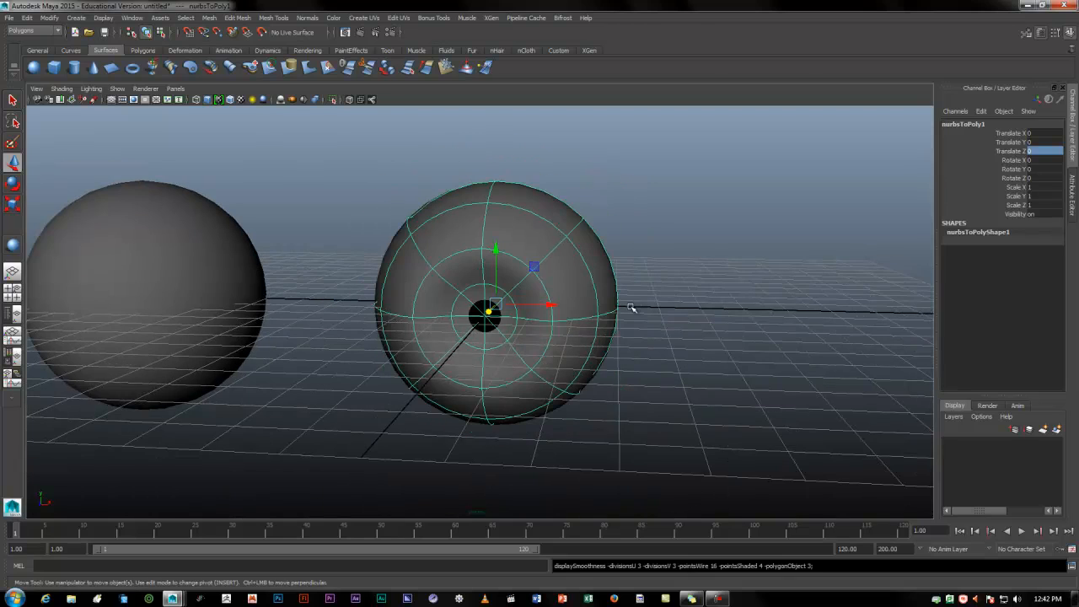
alt+drag(569, 376, 506, 376)
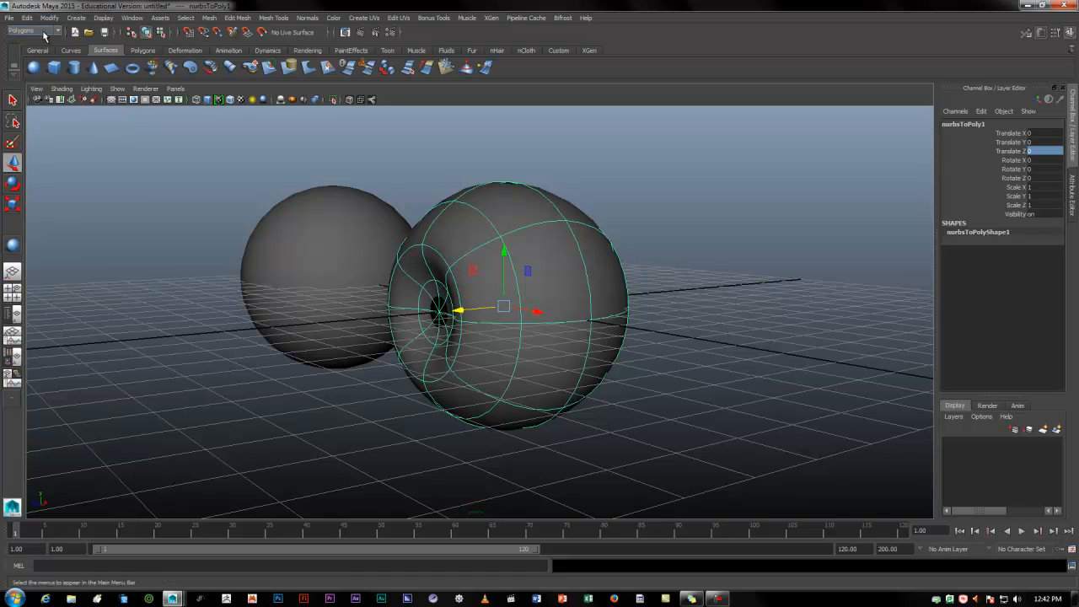
click(51, 17)
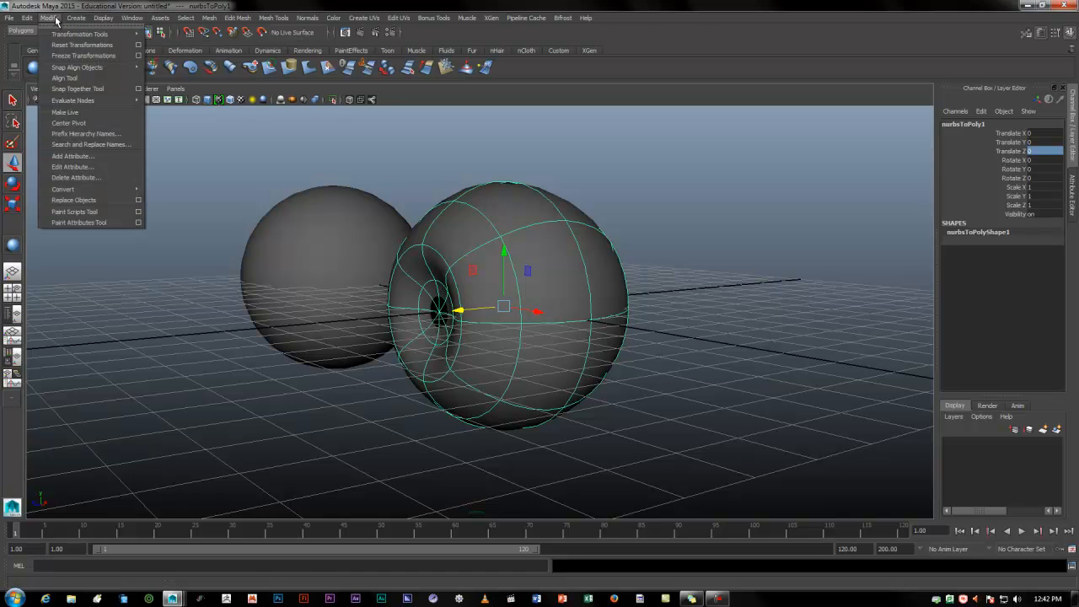
mouse_move(88, 189)
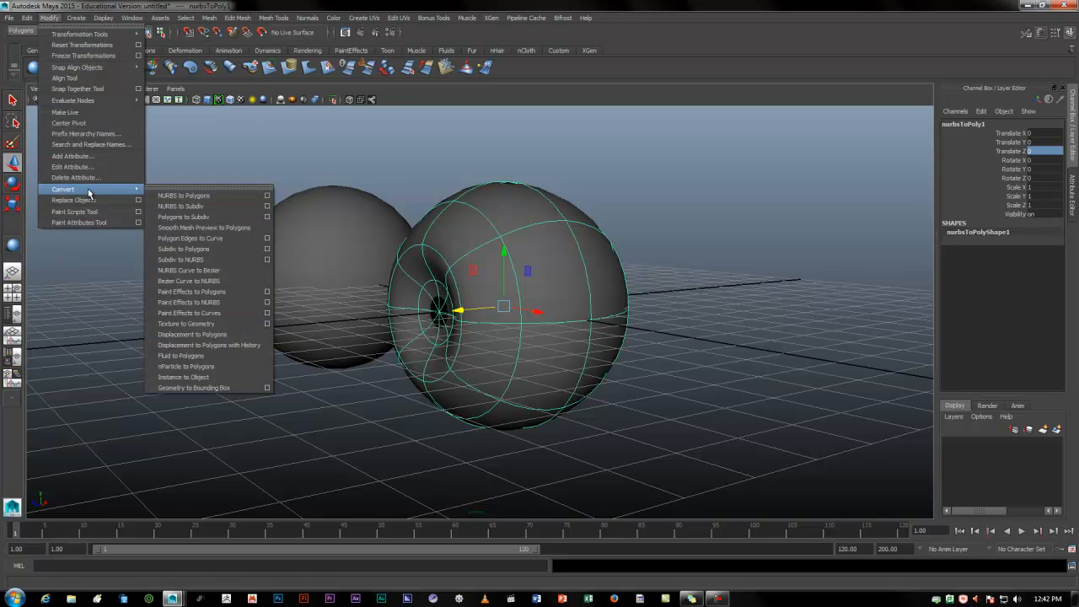
click(190, 227)
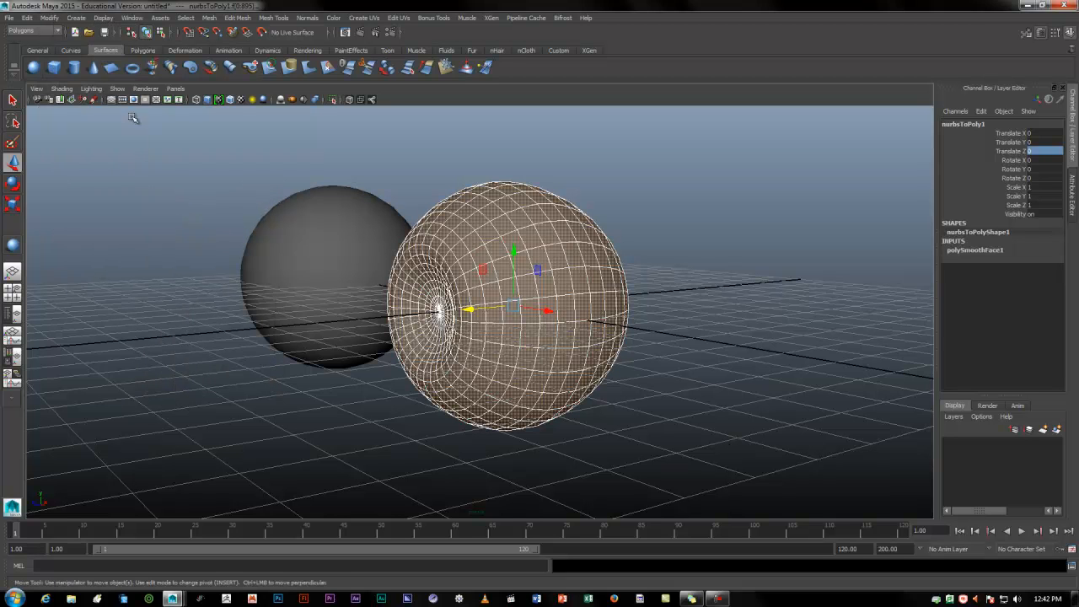
Delete the smoothed polygon eye's construction history and reselect it as a whole object
click(28, 18)
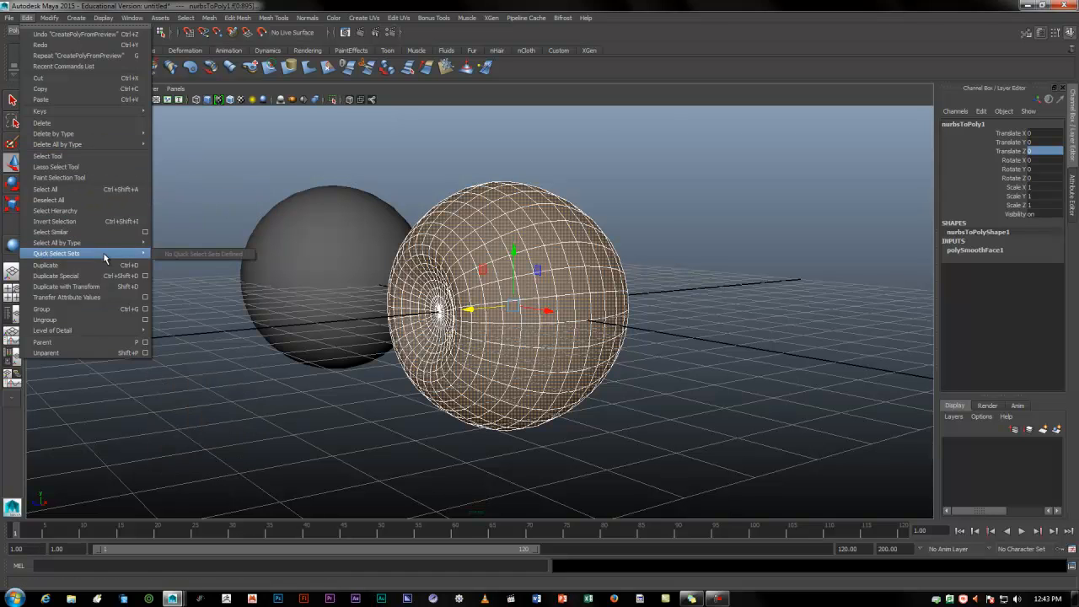
mouse_move(123, 133)
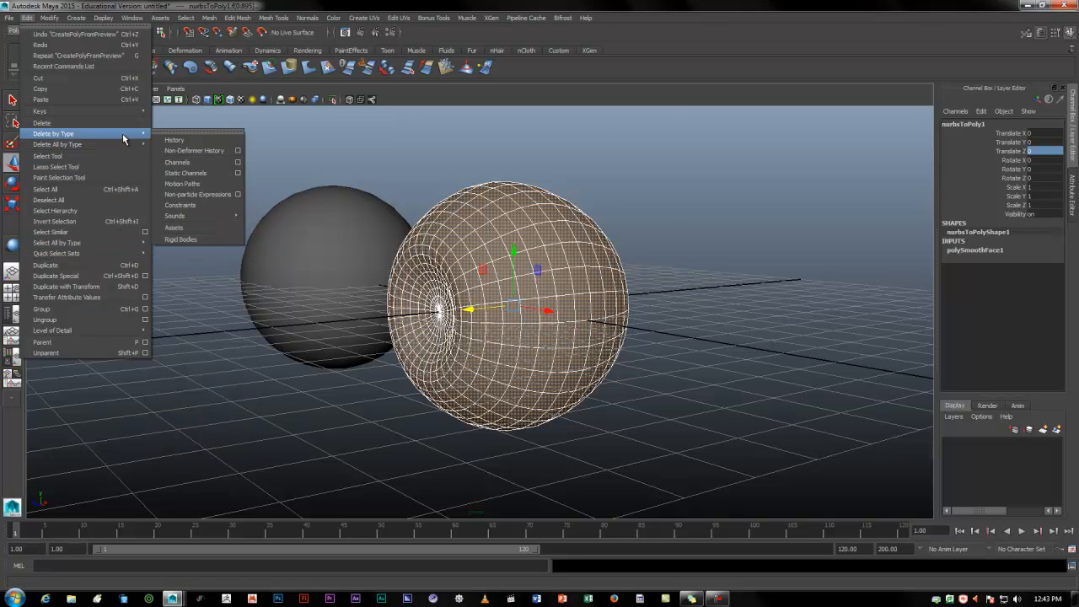
click(168, 142)
click(653, 388)
click(546, 356)
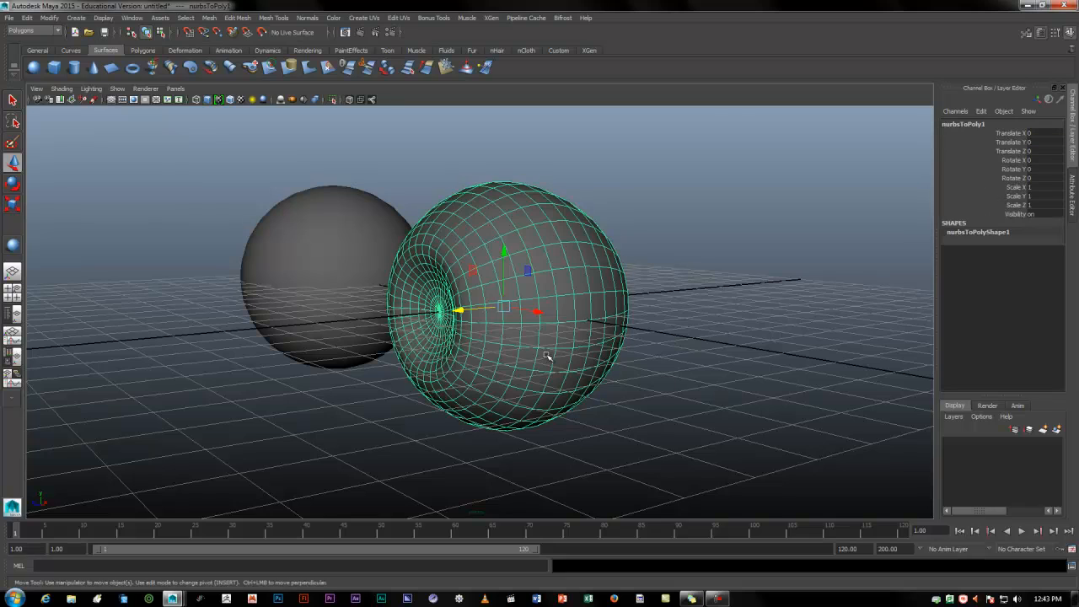
alt+drag(544, 436, 598, 443)
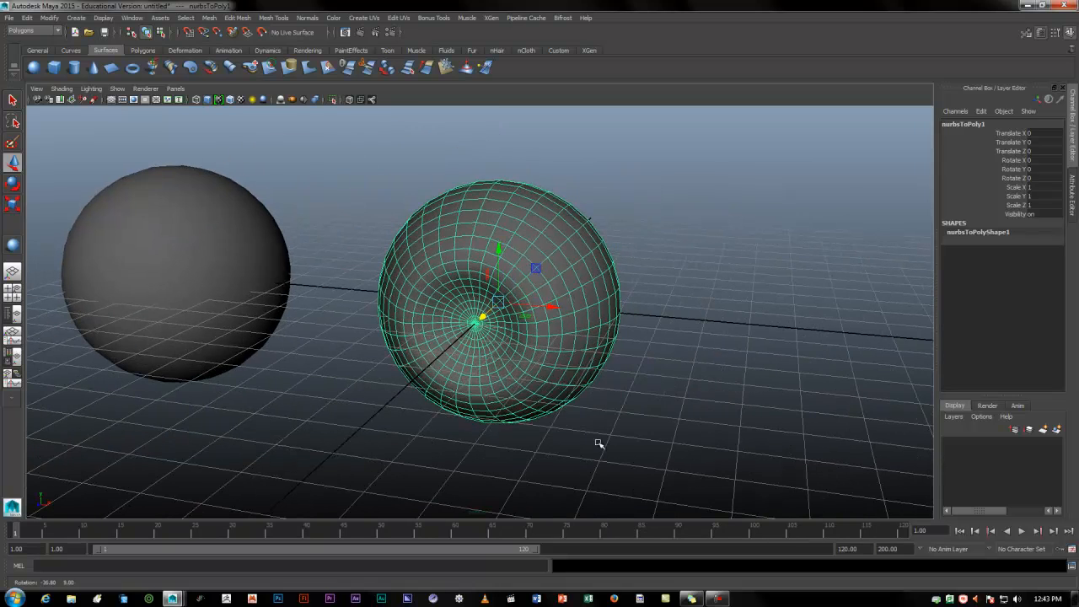
Convert the NURBS outer_eye sphere to polygons using quads and the Control points tessellation method
click(203, 256)
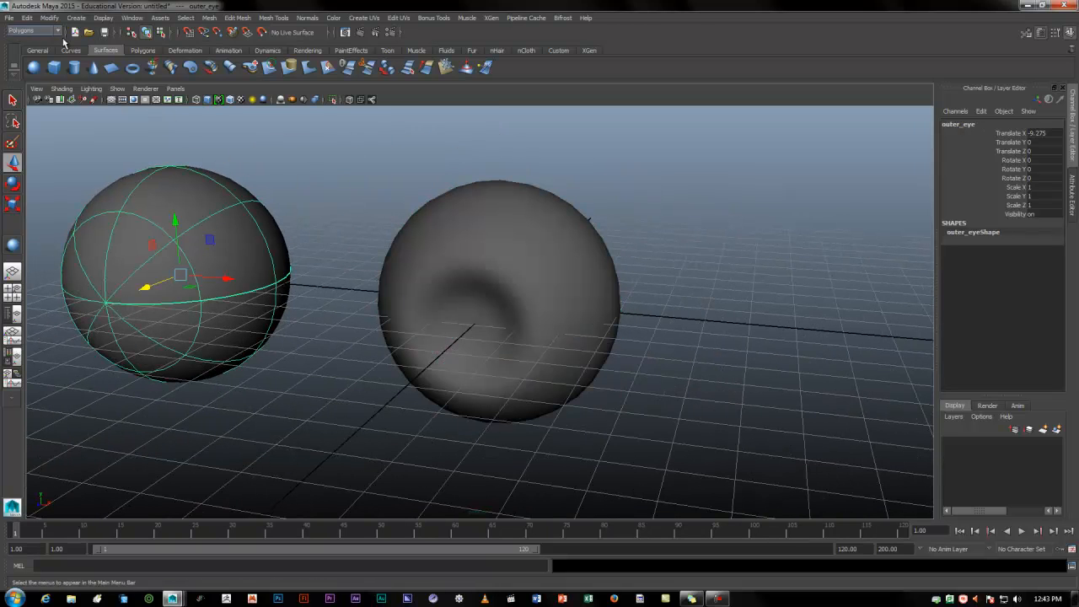
click(49, 18)
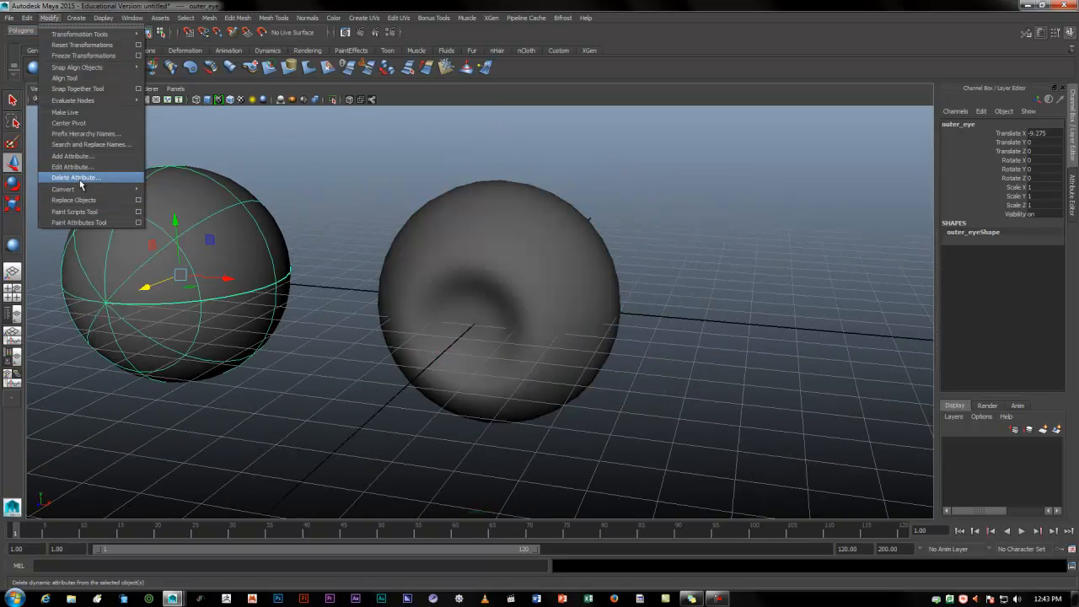
mouse_move(101, 189)
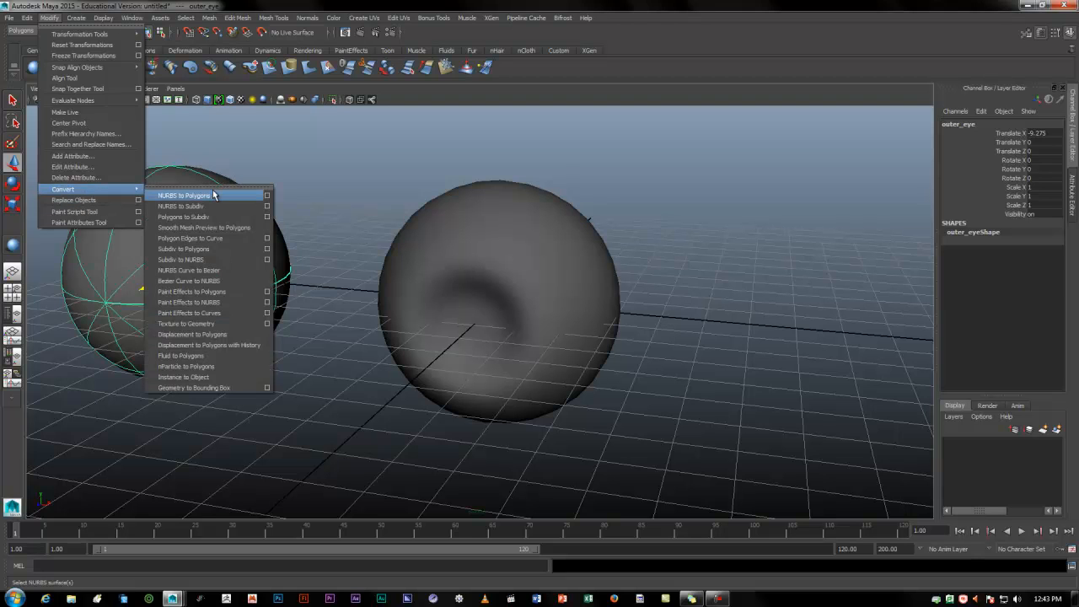
click(267, 197)
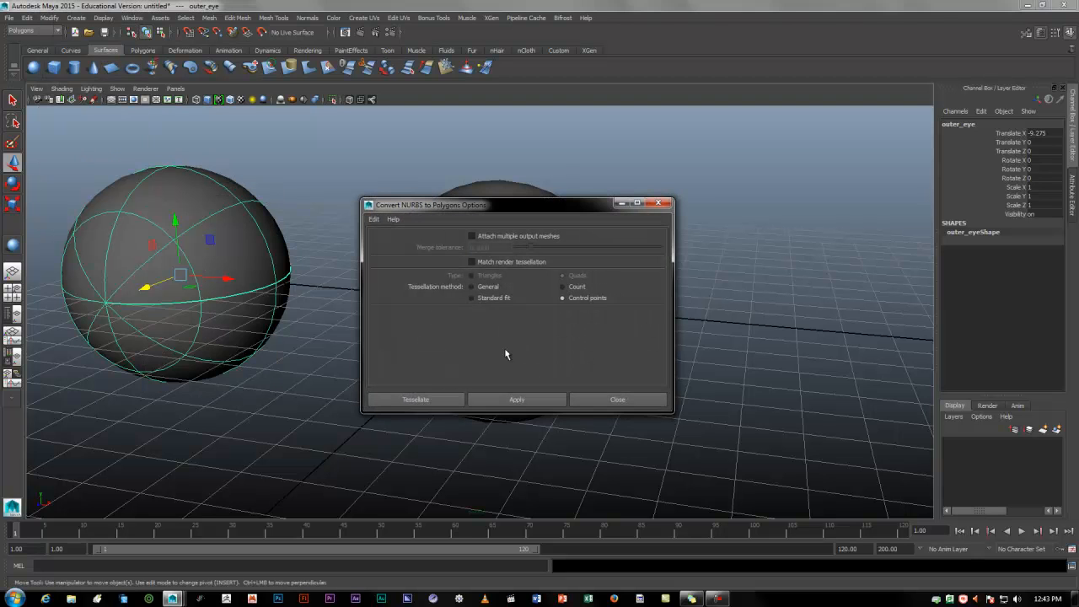
click(408, 401)
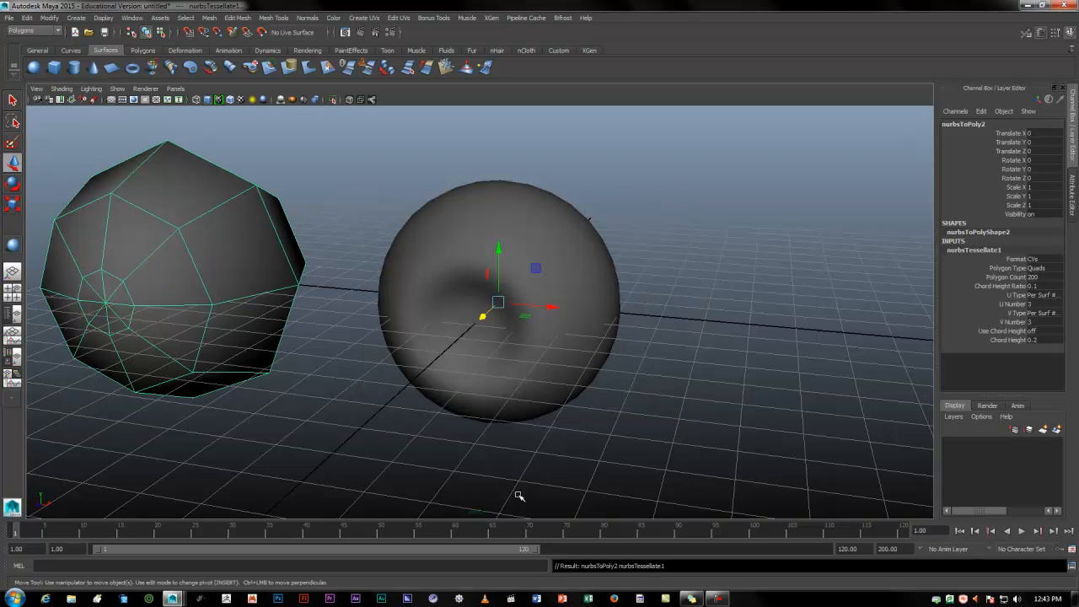
Delete the construction history of the new polygon outer eye
click(27, 17)
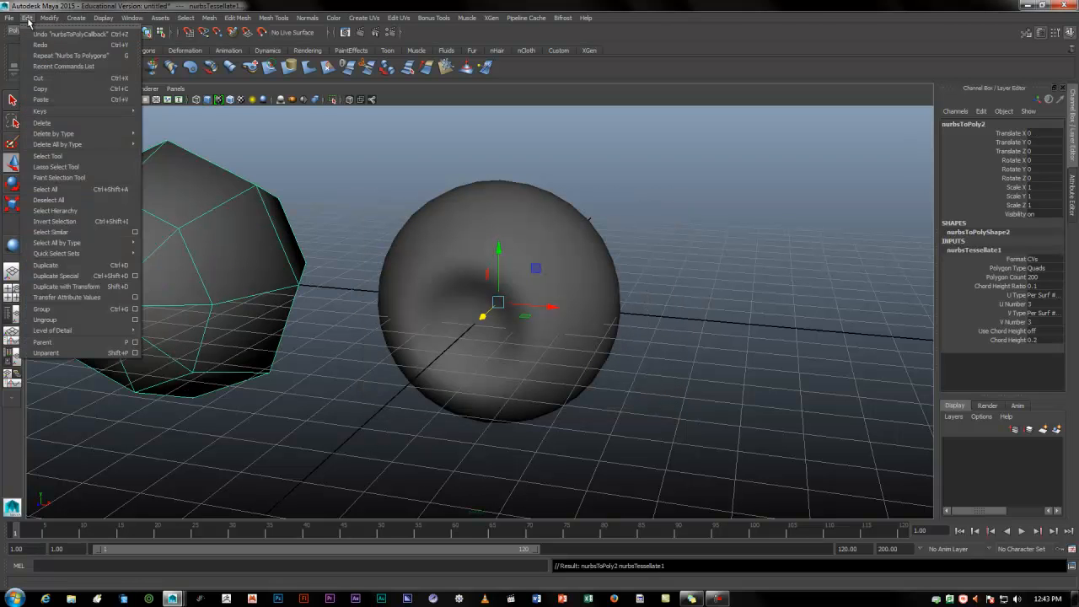
mouse_move(65, 145)
click(173, 140)
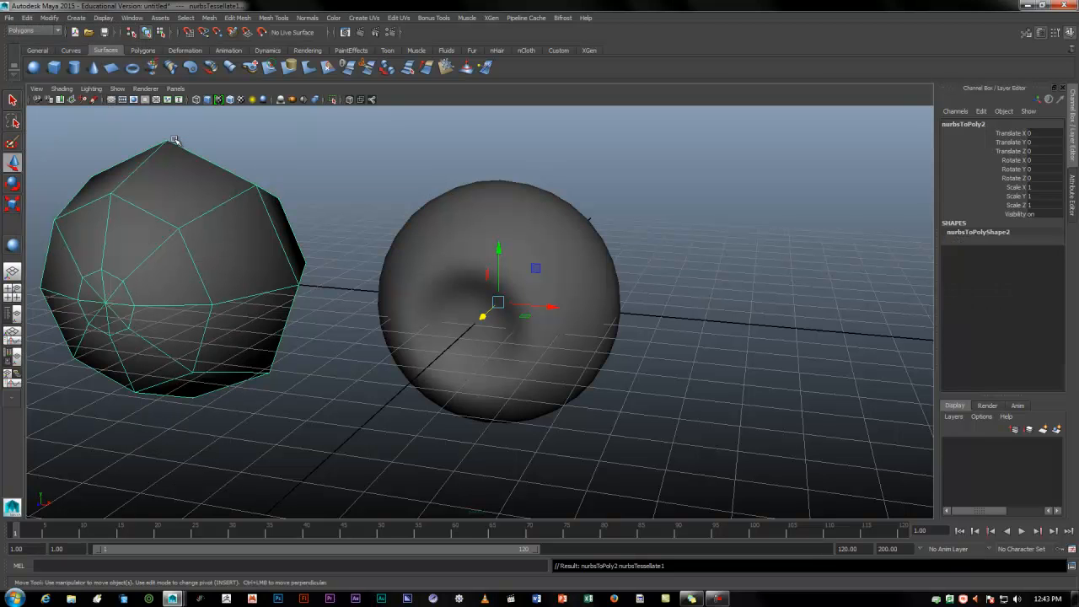
Turn on smooth mesh preview for the polygon outer eye and convert the preview to polygons
key(3)
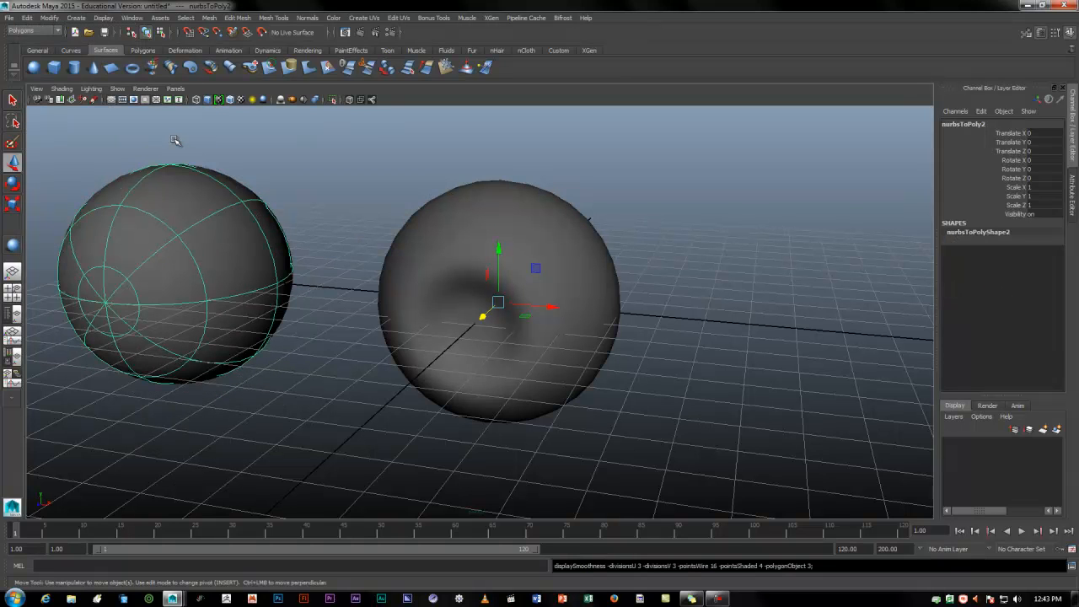
click(49, 17)
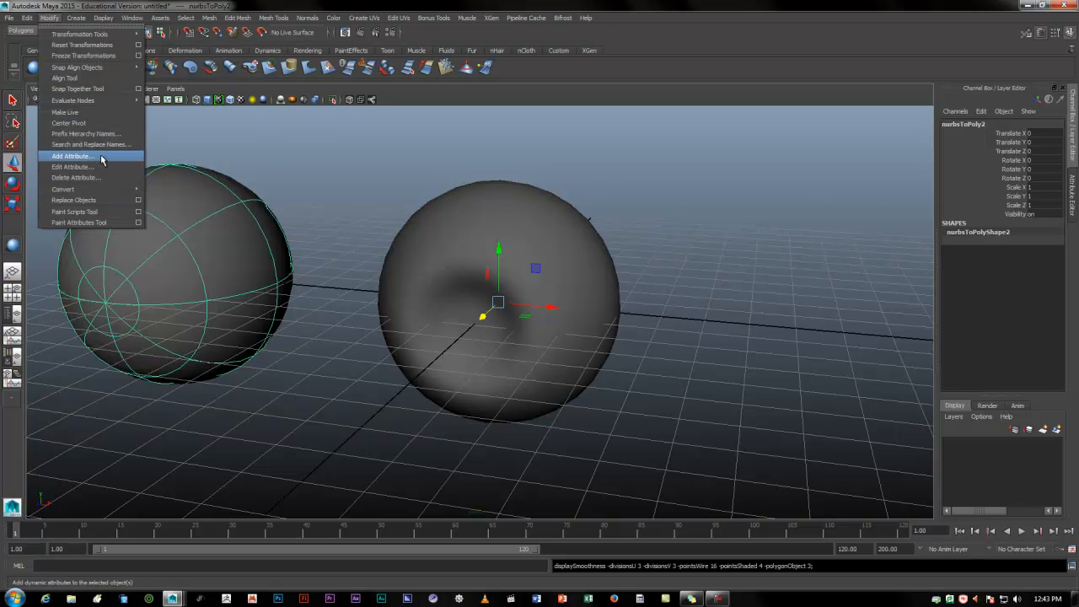
mouse_move(106, 193)
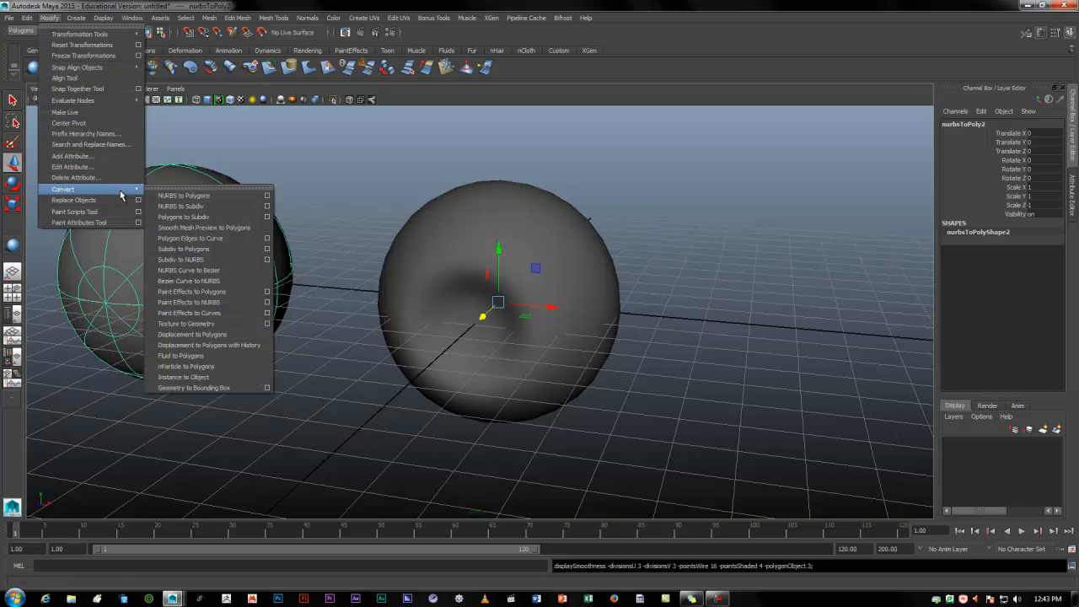
click(177, 229)
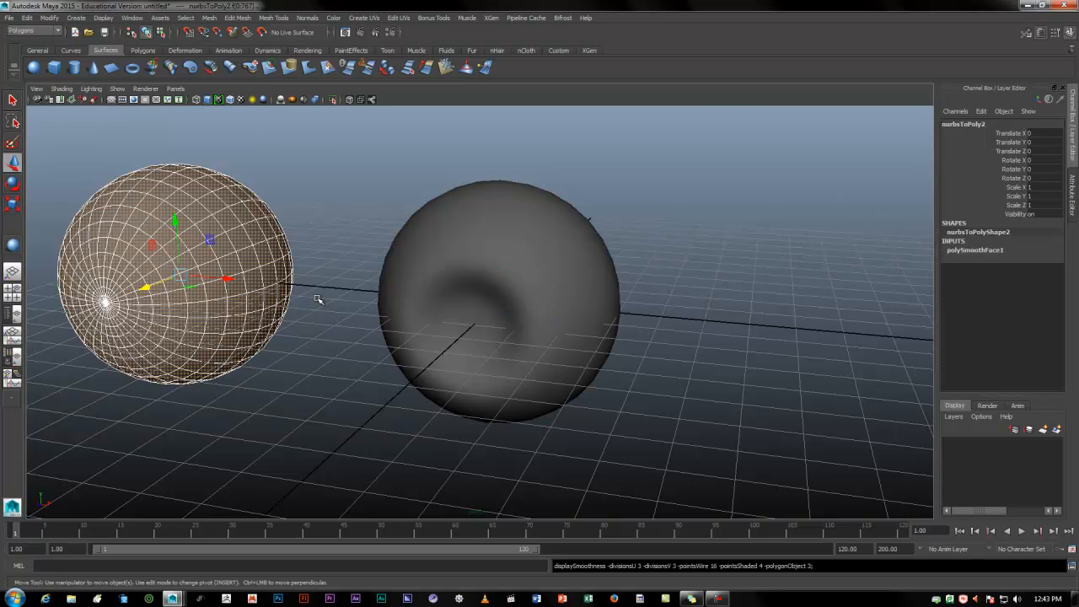
Undo the outer eye's smoothing and polygon conversion, back to the selected NURBS outer_eye
key(ctrl+z)
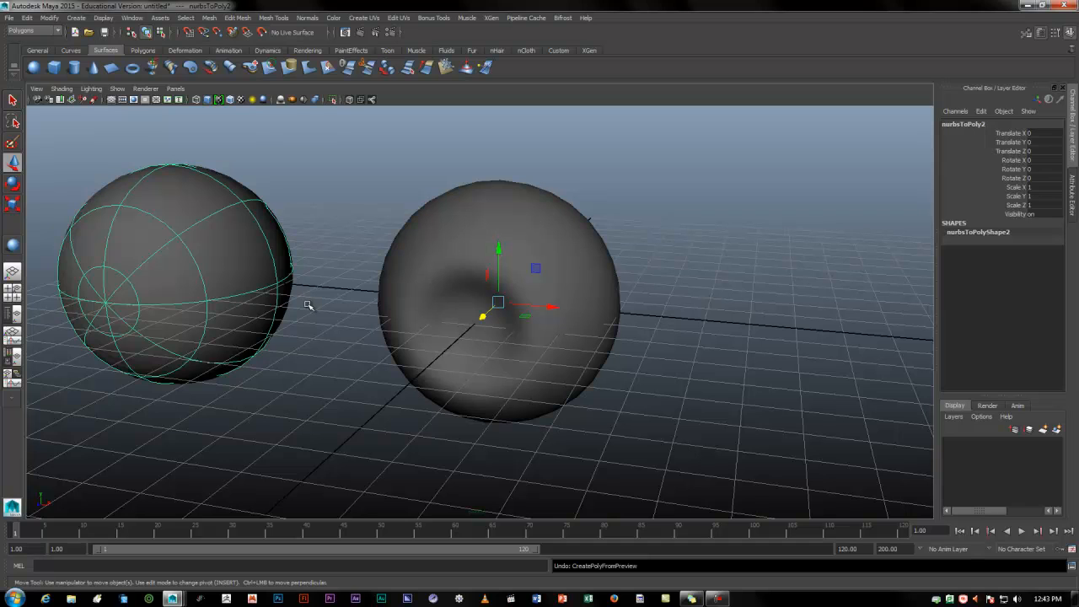
key(ctrl+z)
key(ctrl+z)
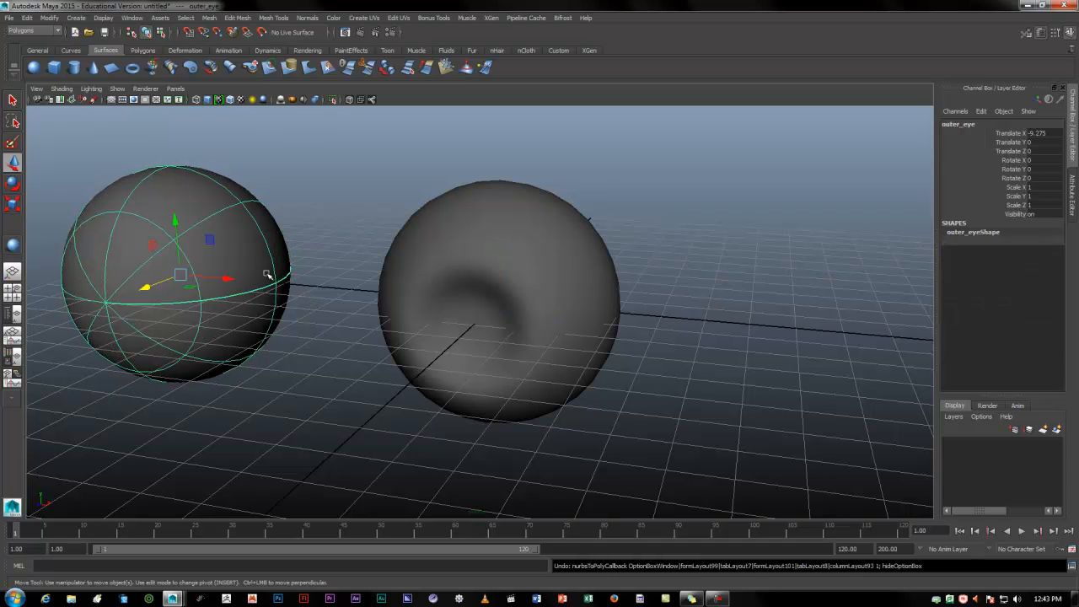
Set the NURBS outer_eye's Translate X to -10
double_click(1046, 135)
text(-10)
key(Return)
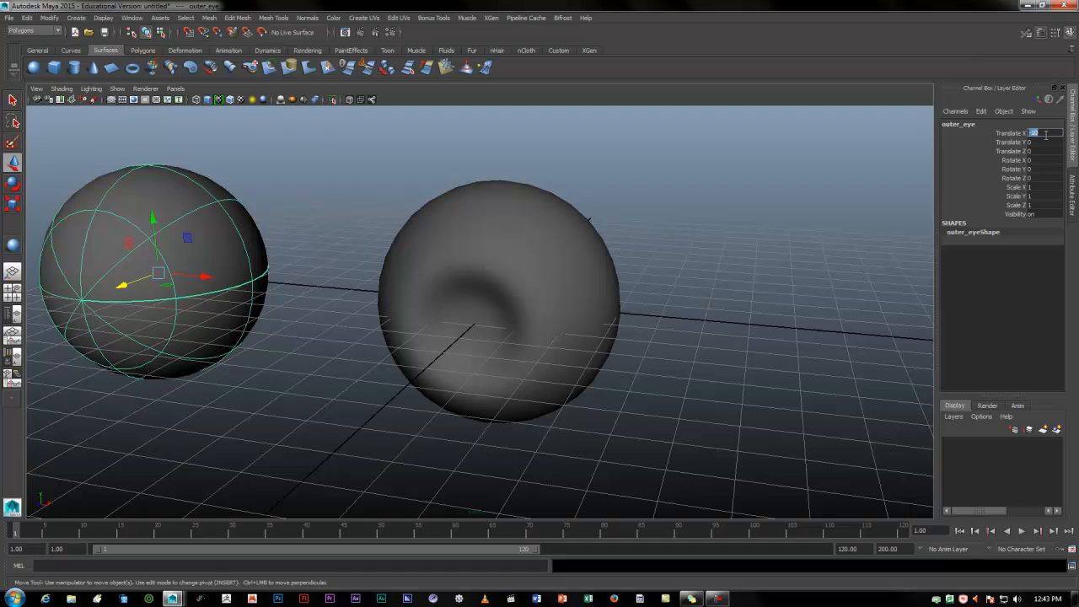
Convert the NURBS outer_eye to polygons with the existing conversion settings
click(49, 18)
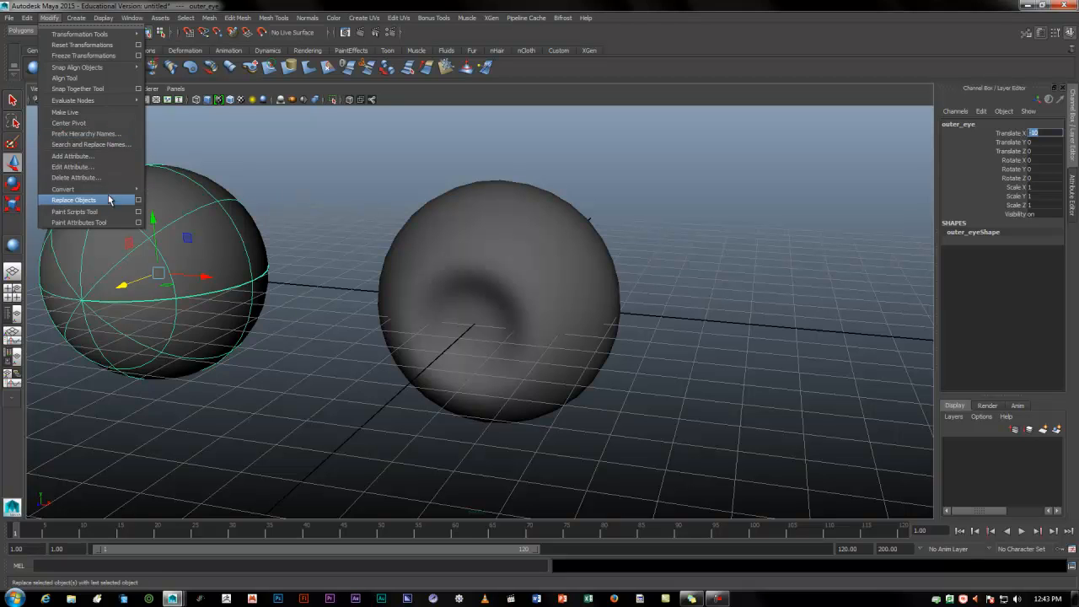
mouse_move(111, 194)
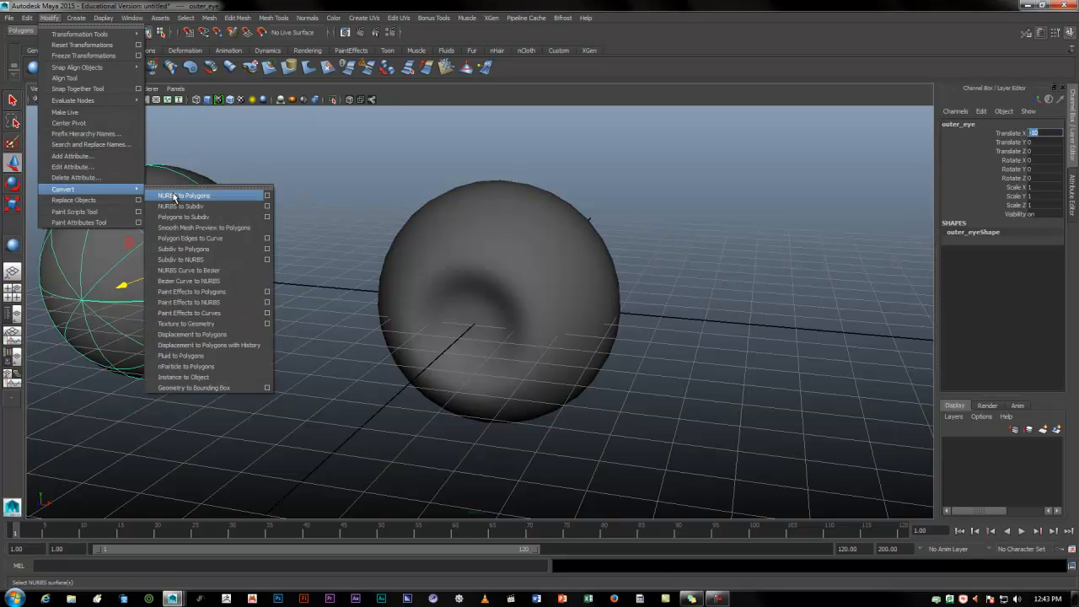
click(174, 195)
Show the polygon outer eye in smooth mesh preview and bake that preview into real polygons
key(3)
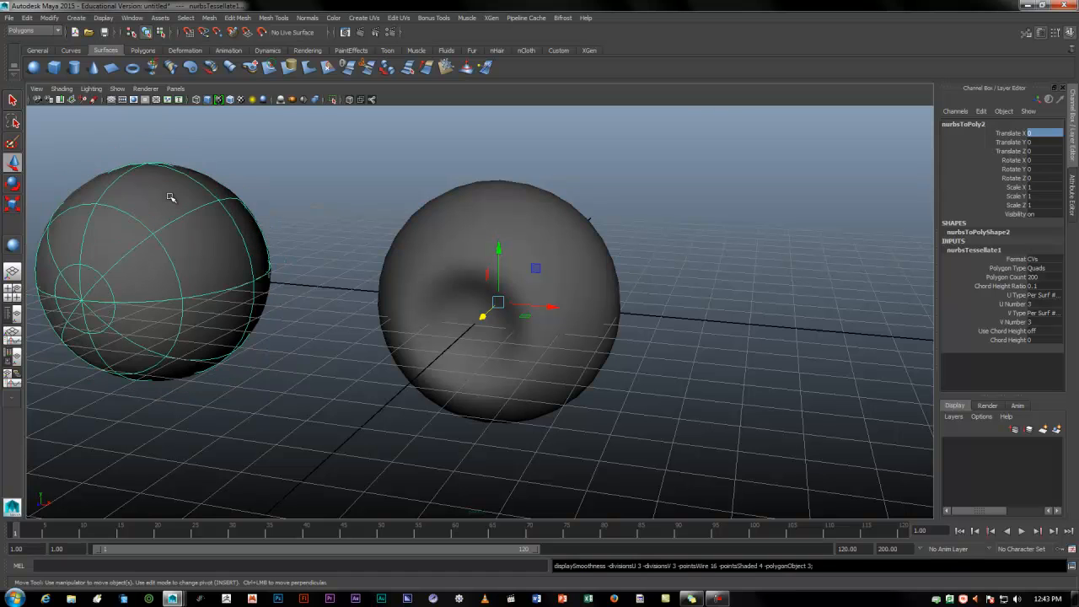
click(50, 17)
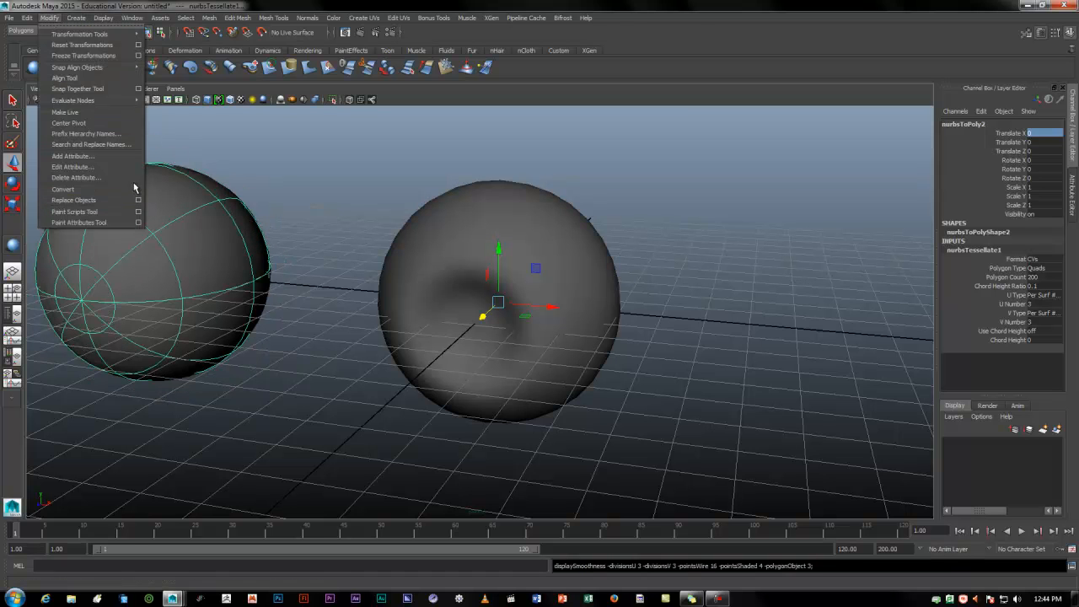
mouse_move(138, 189)
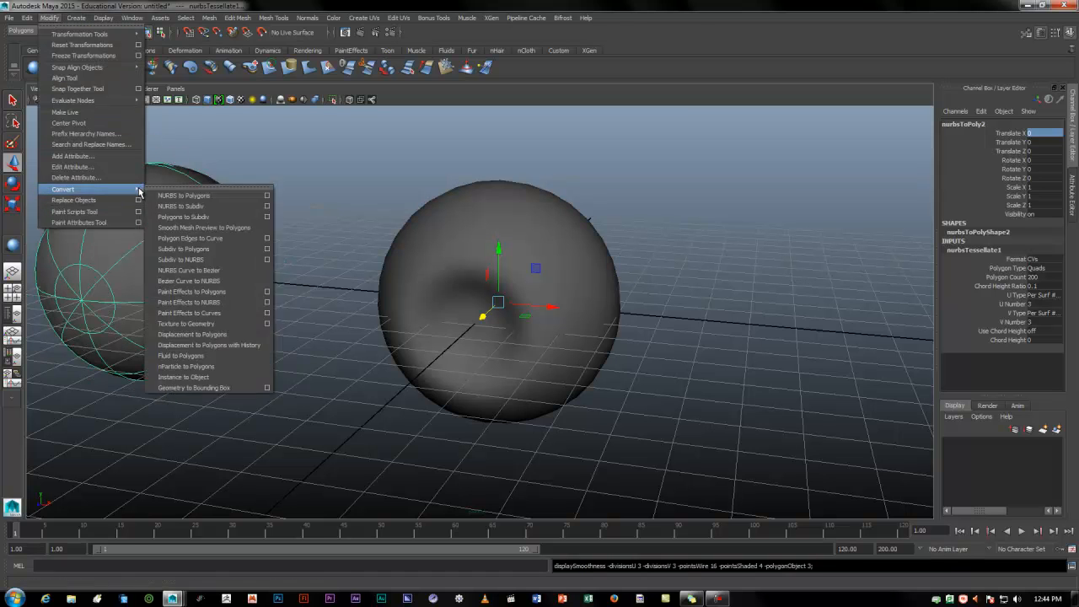
click(187, 227)
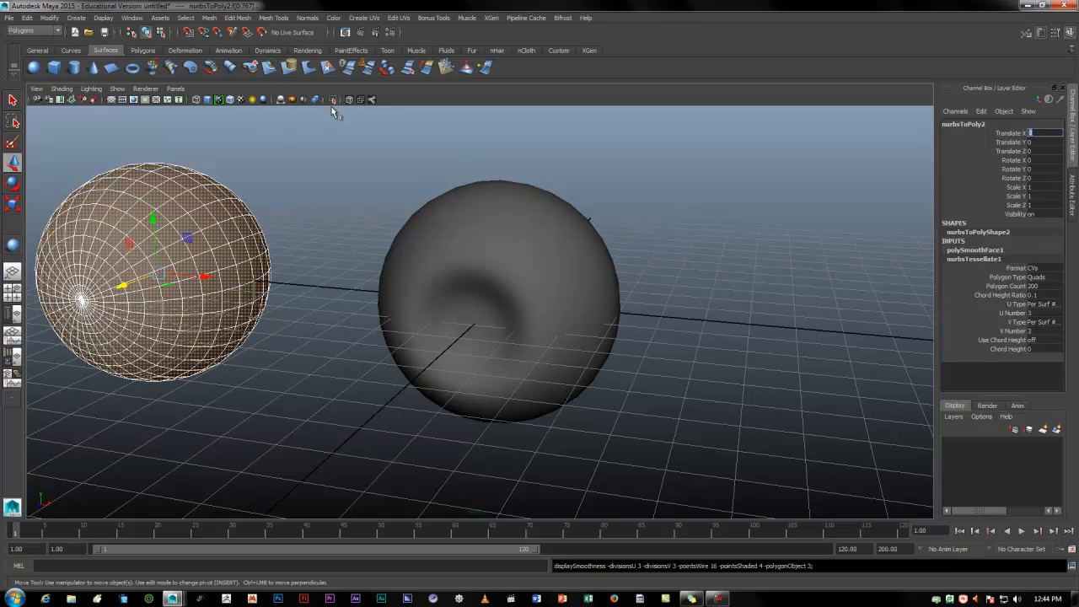
Delete the smoothed polygon outer eye's construction history by type
click(27, 17)
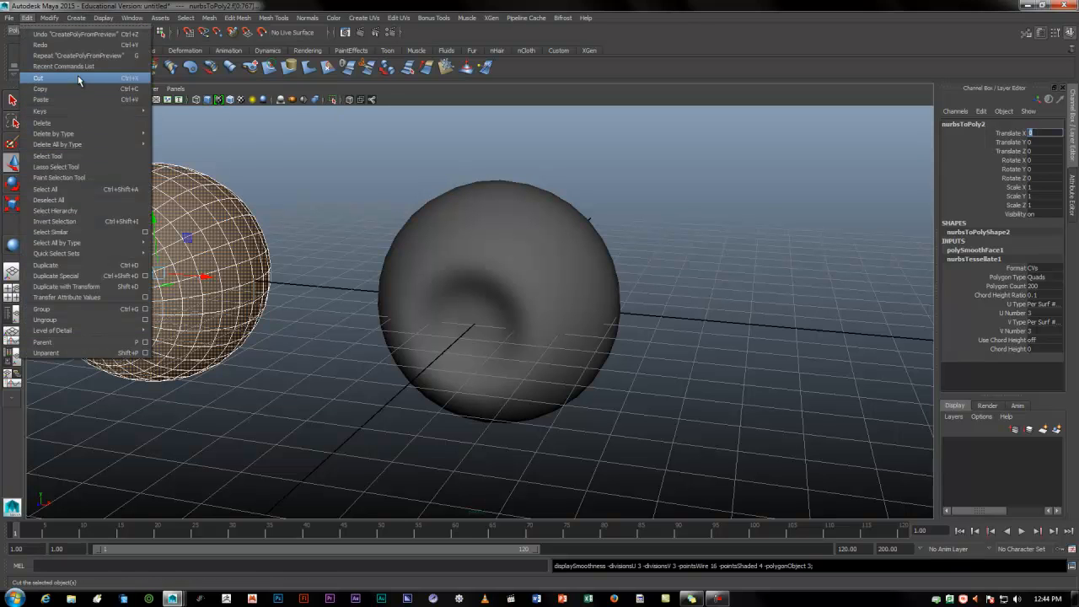
mouse_move(97, 133)
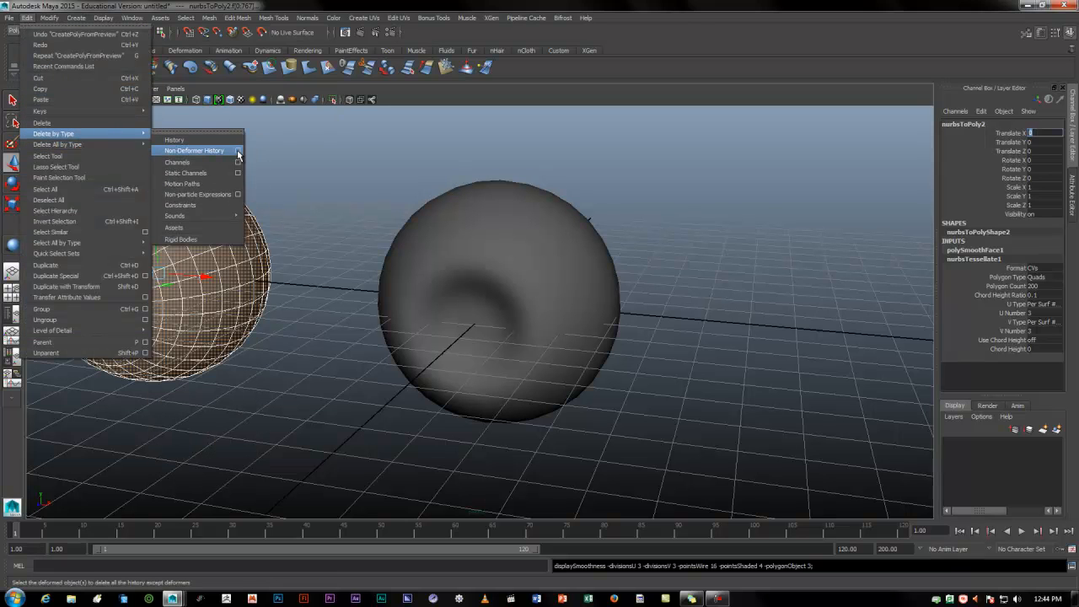
click(189, 140)
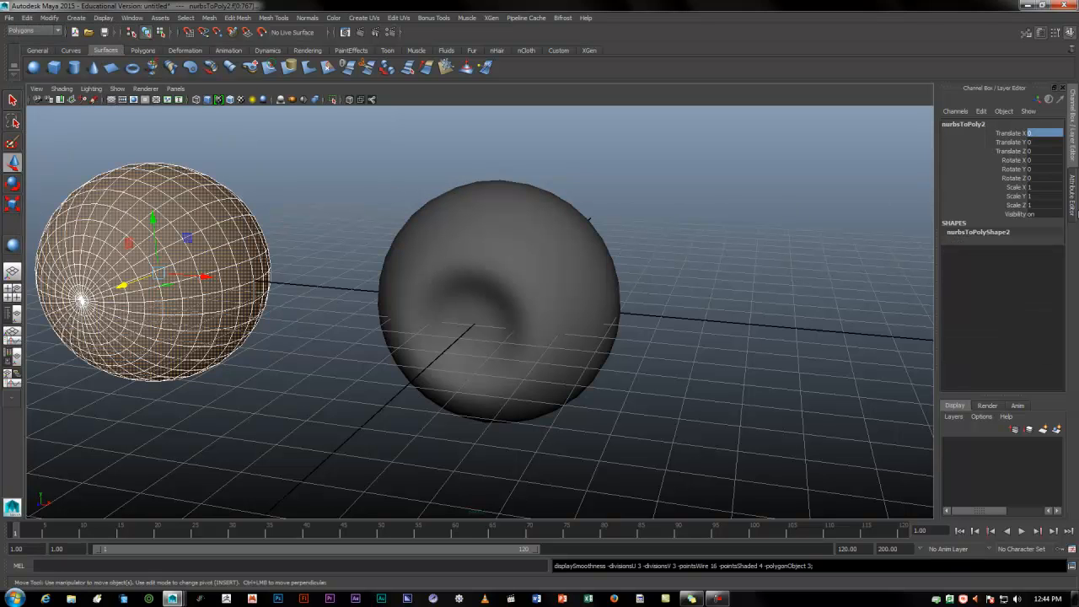
Set the polygon outer eye's Translate X to 10 and delete the original NURBS outer_eye
click(1040, 131)
text(10)
key(Return)
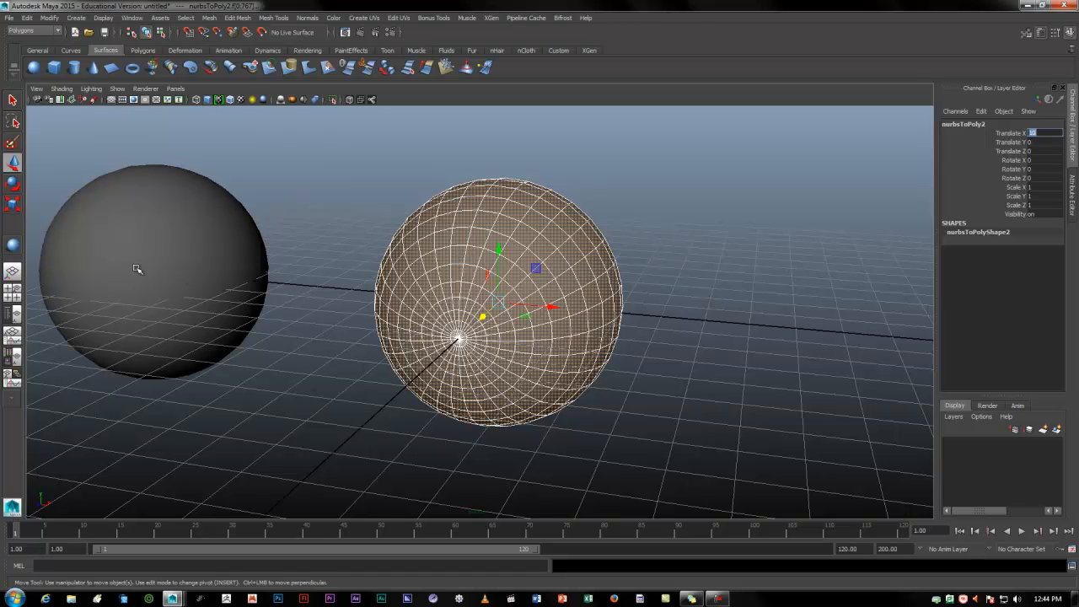
click(146, 234)
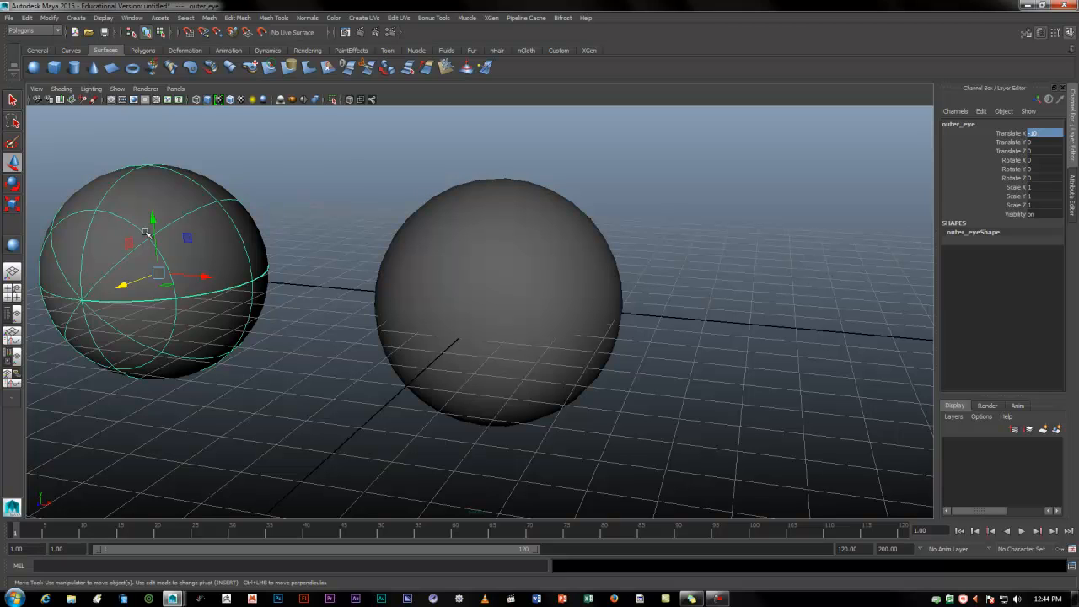
key(Delete)
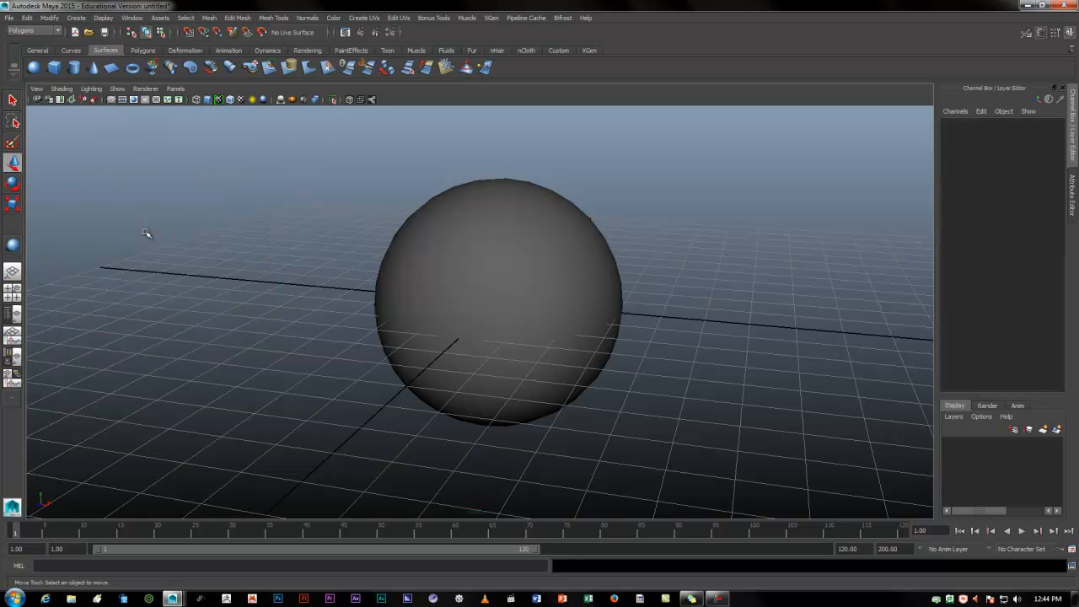
Rename the smooth polygon sphere without the dent as outer_eye
click(511, 242)
double_click(960, 124)
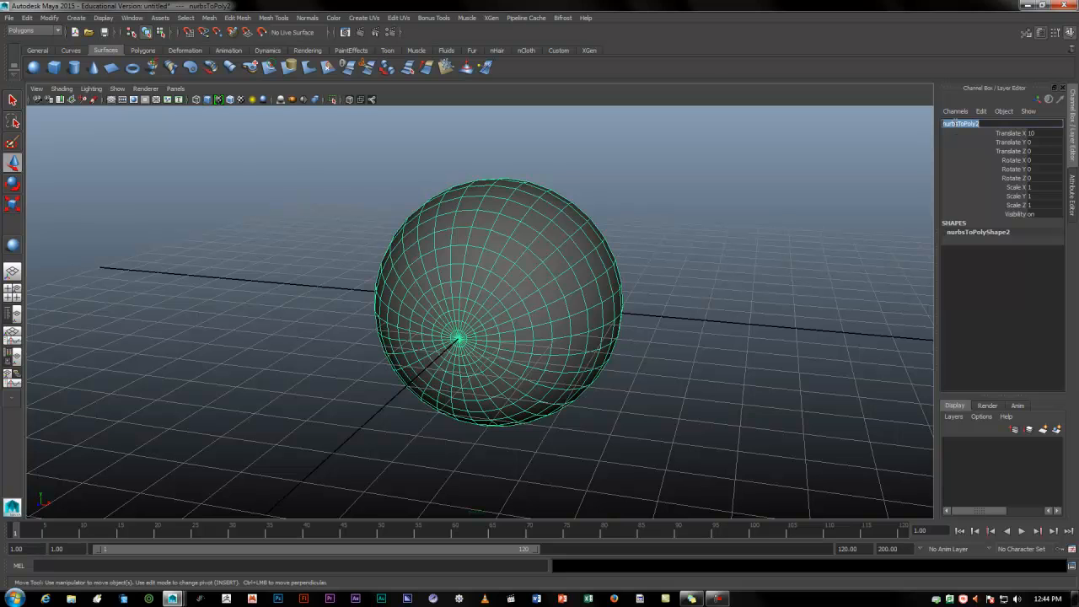
text(oute)
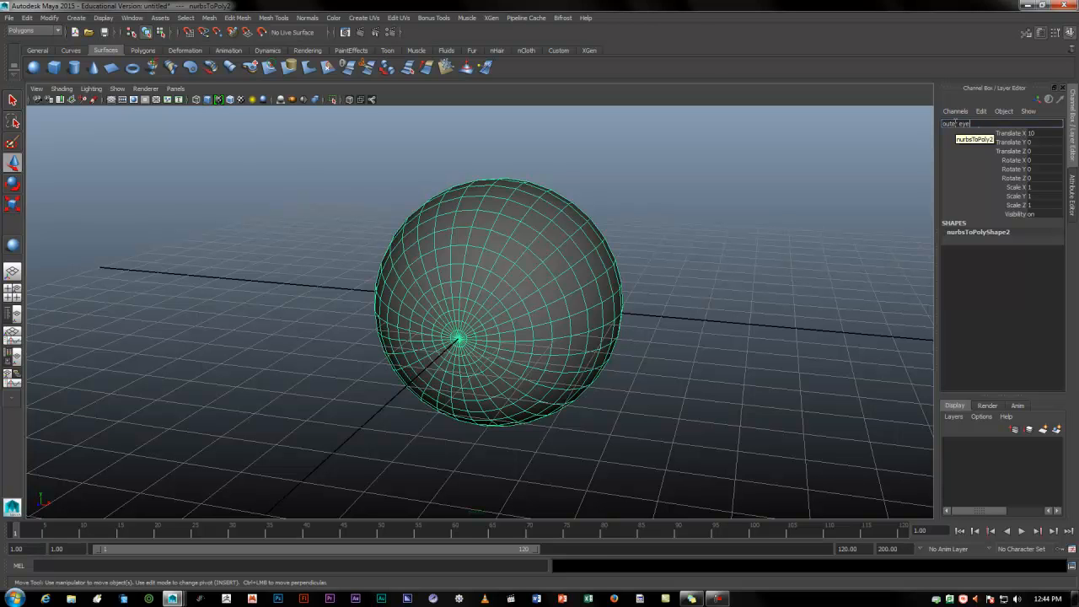
text(r_eye)
key(Return)
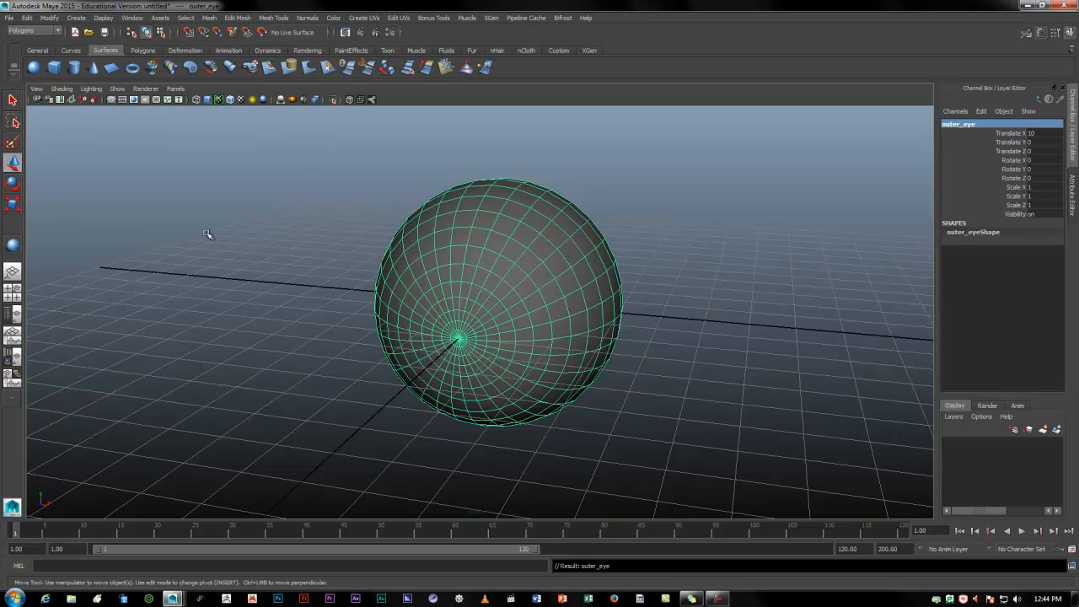
Set the polygon outer_eye's Translate X to 0
double_click(1044, 134)
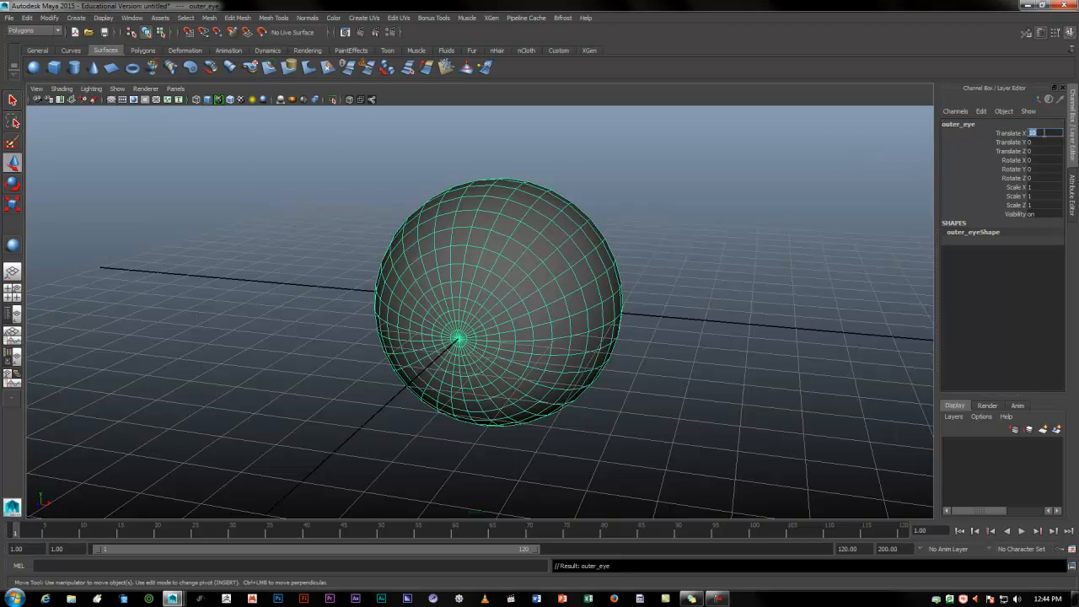
text(0)
key(Return)
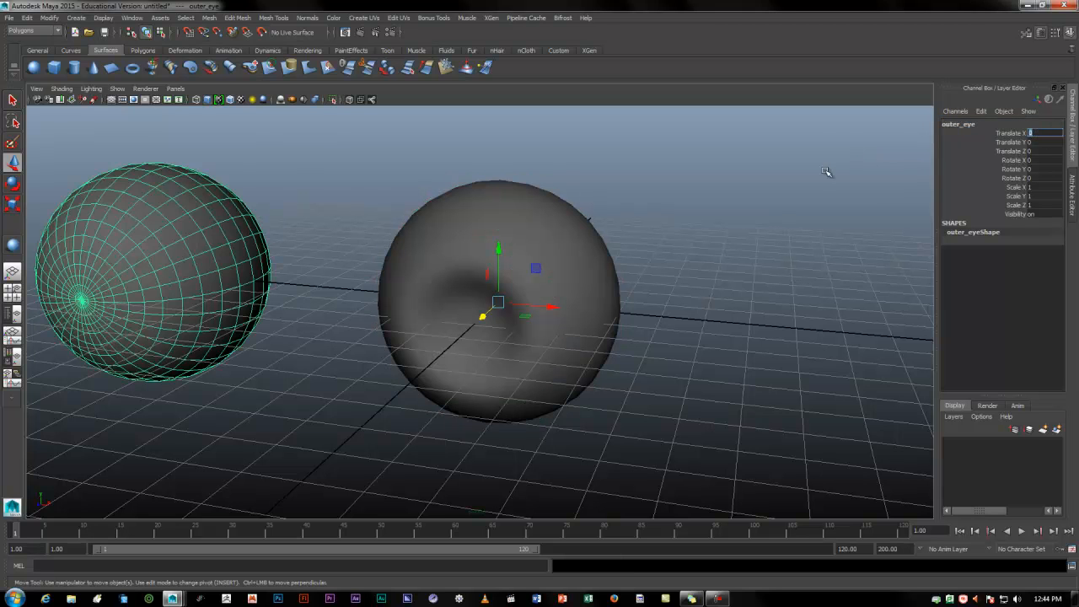
Rename the dented polygon eye as inner_eye
click(520, 255)
double_click(979, 126)
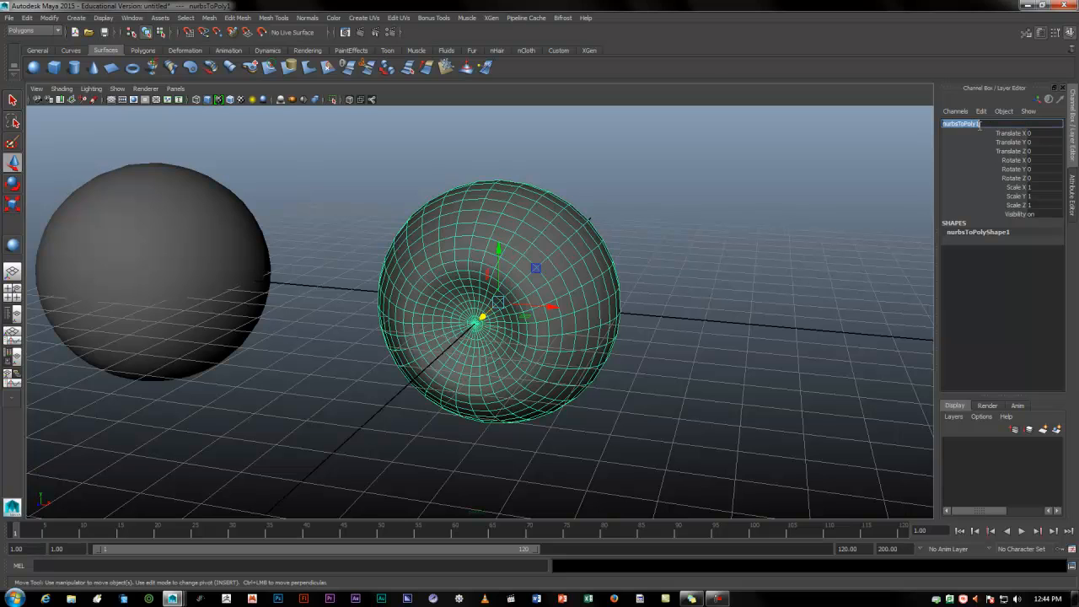
key(BackSpace)
text(inner_eye)
key(Return)
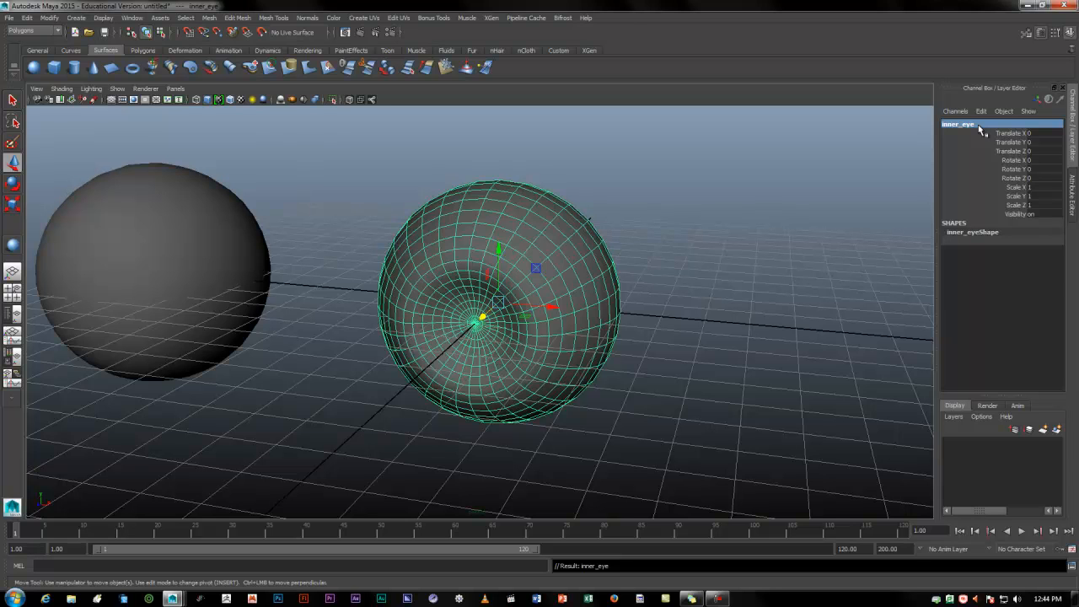
Set the viewport to shaded display and clear the selection
click(696, 323)
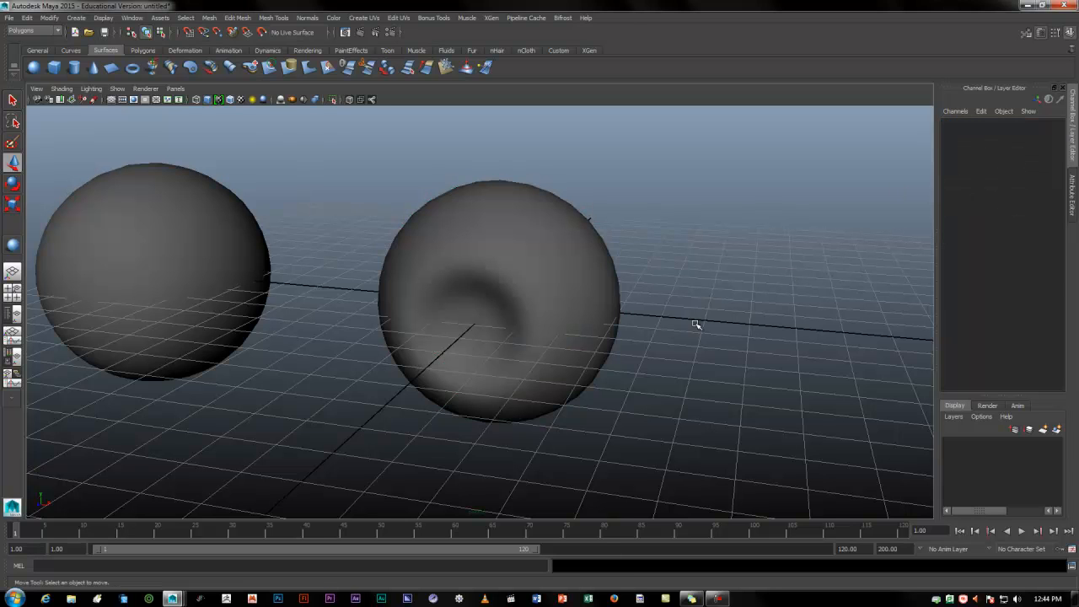
click(548, 302)
key(5)
click(655, 350)
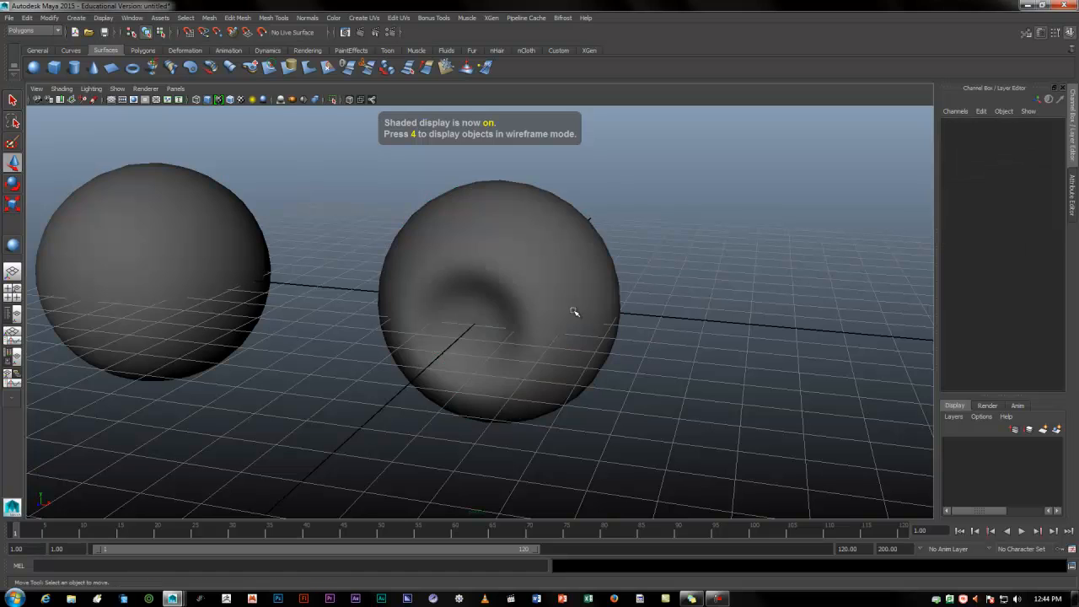
Assign a new Phong material to the inner_eye mesh and bring up the material's attributes
click(574, 311)
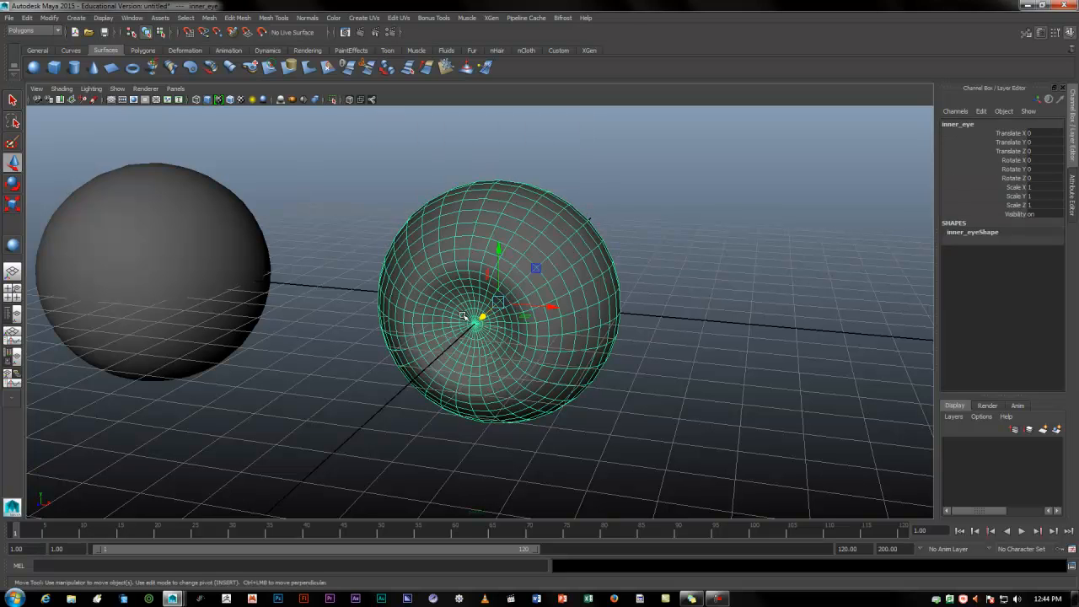
click(305, 51)
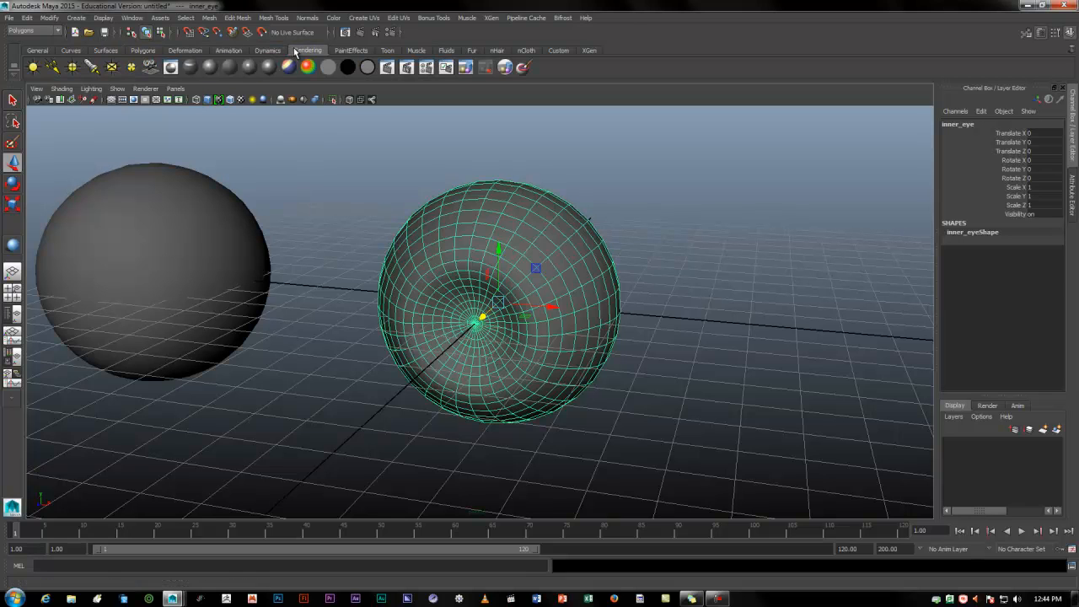
click(249, 67)
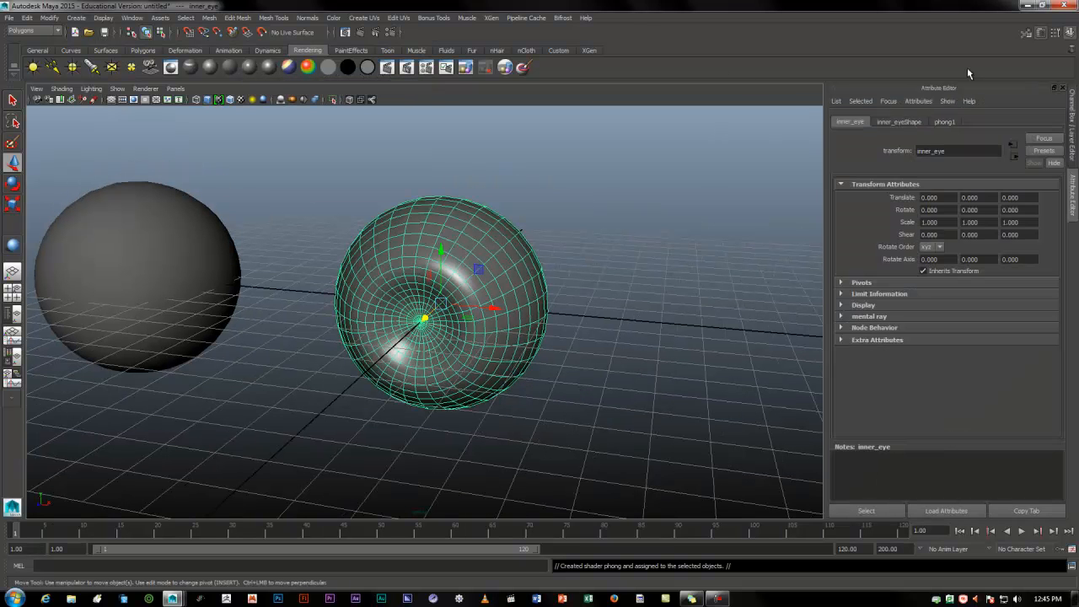
click(944, 122)
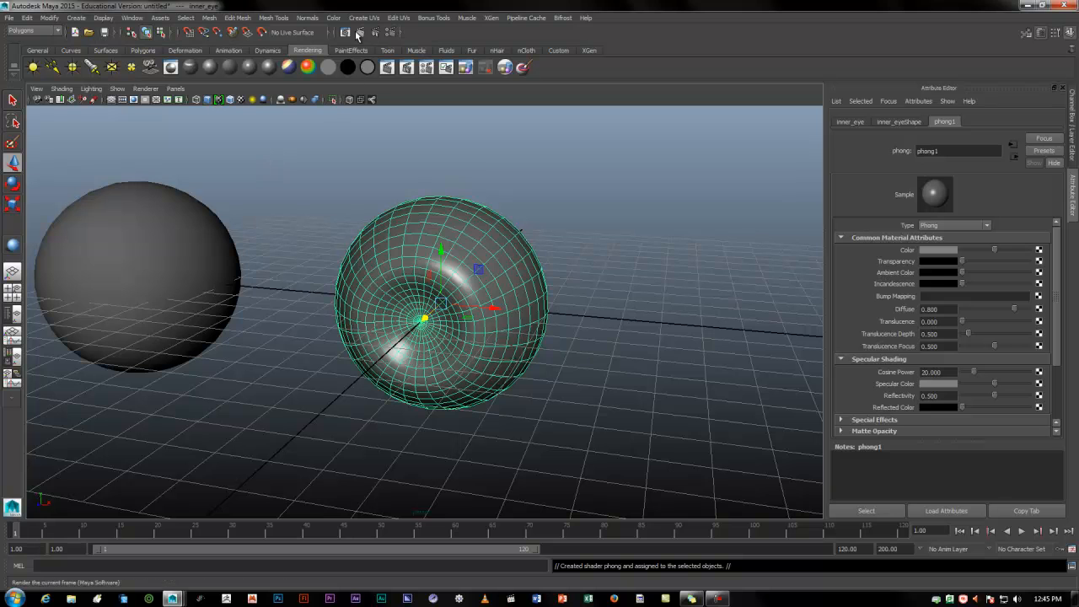
Examine the inner_eye's existing UV layout in the UV Texture Editor
click(398, 18)
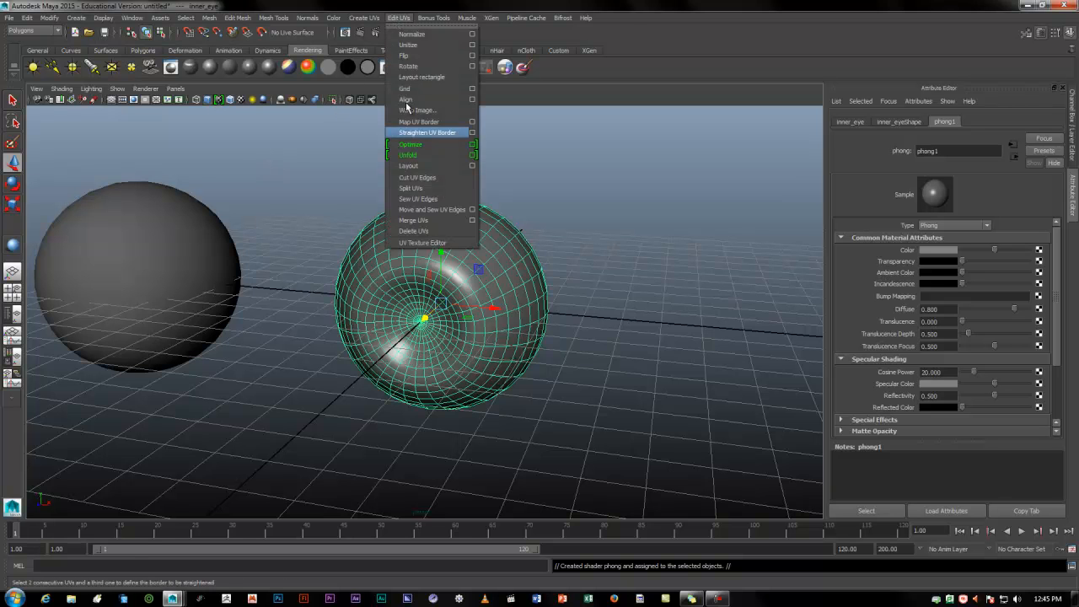
click(412, 243)
scroll(529, 327, down, 3)
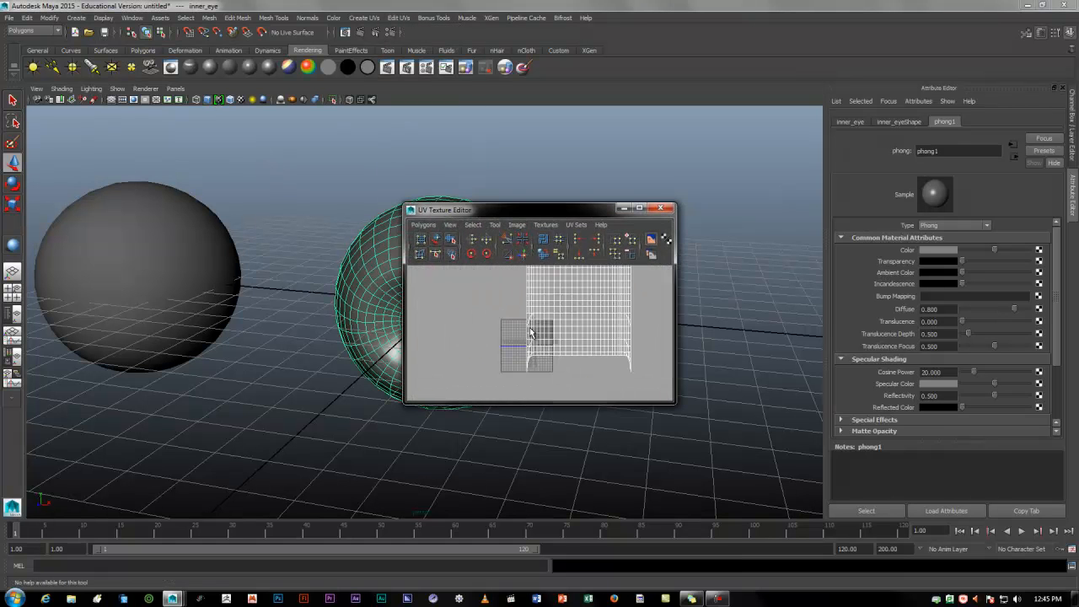
scroll(530, 331, down, 5)
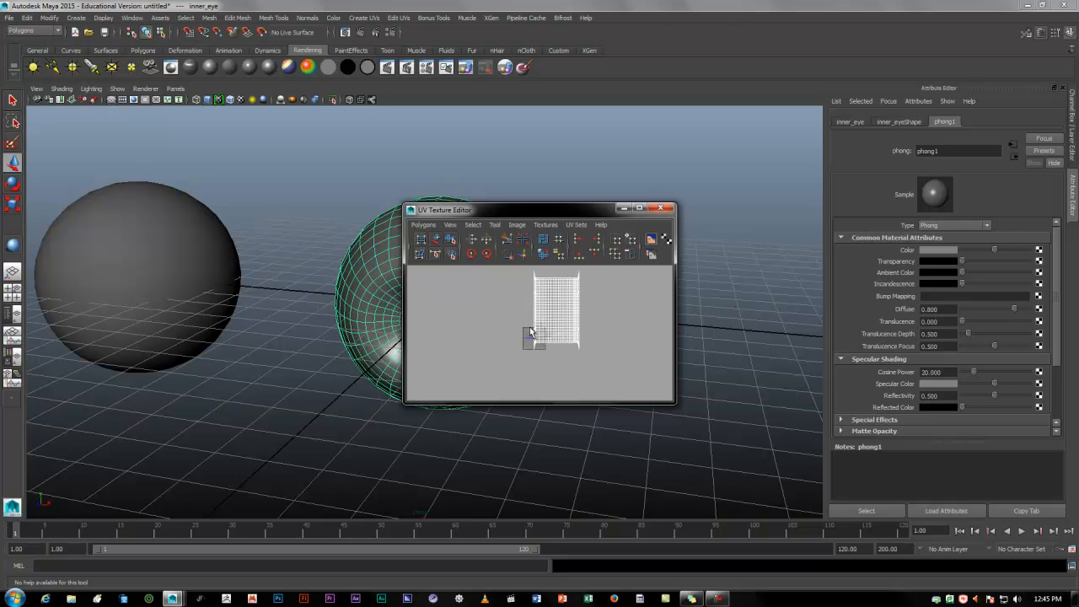
click(662, 210)
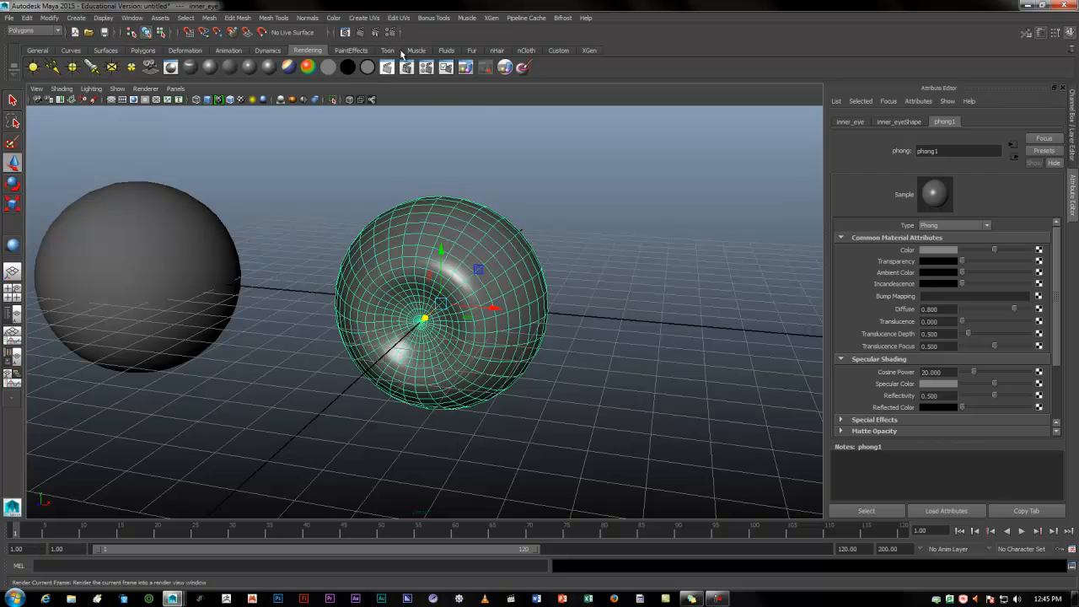
Apply a planar UV mapping to inner_eye, projected from the Z axis and fitted to the bounding box, and return to object selection
click(369, 19)
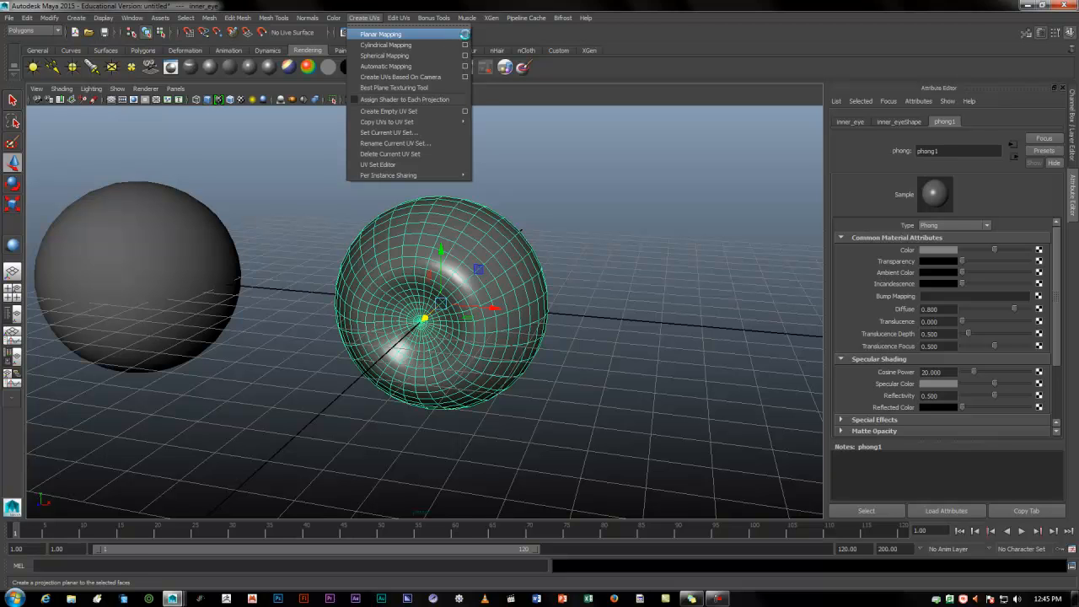
click(465, 34)
click(374, 219)
click(377, 249)
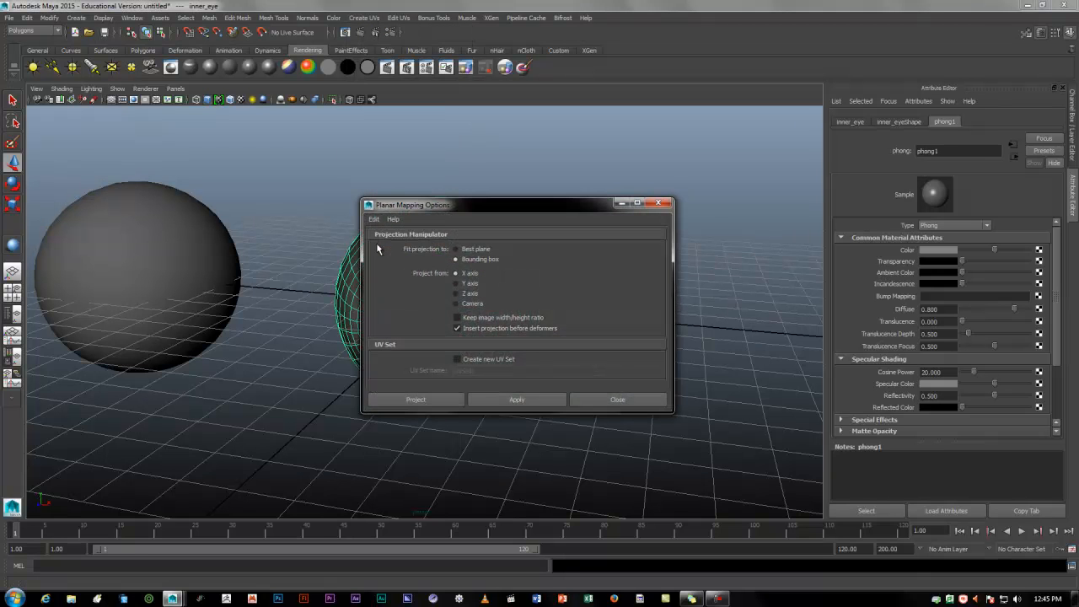
click(456, 293)
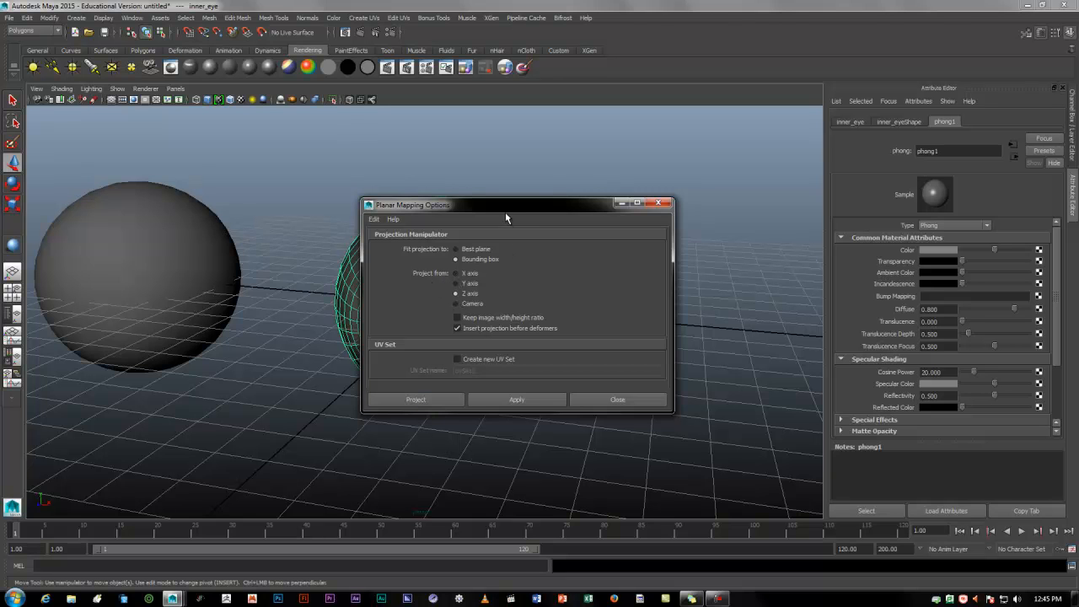
drag(504, 209, 678, 199)
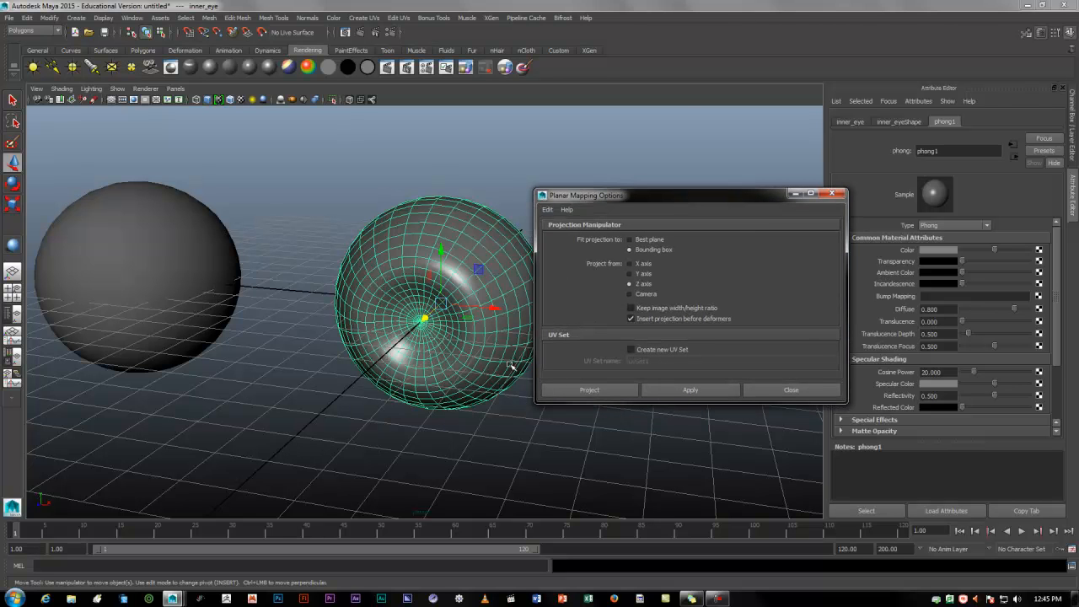
click(601, 392)
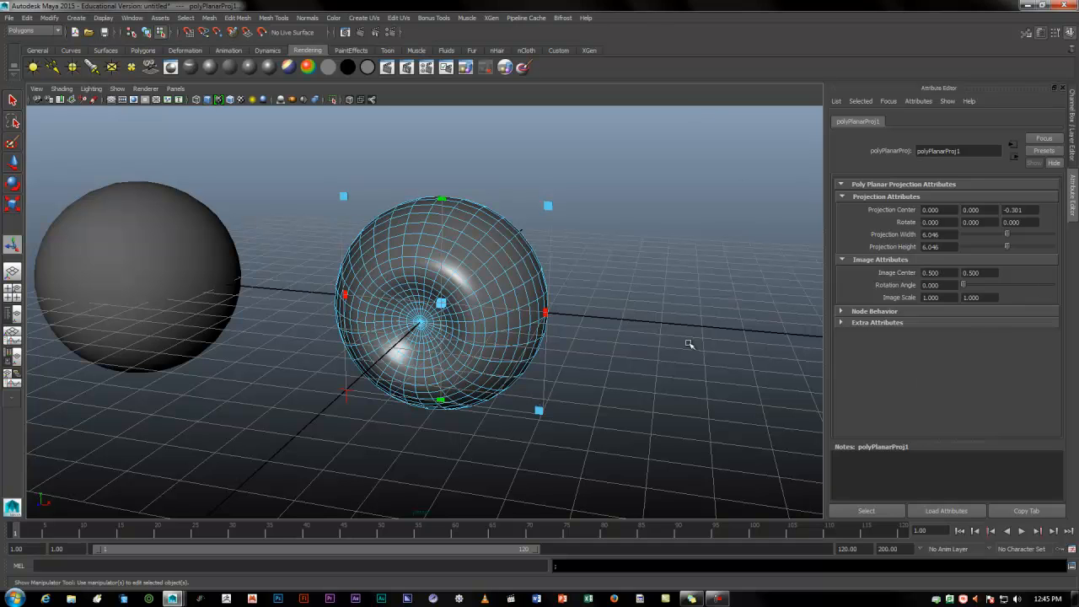
click(609, 273)
key(F8)
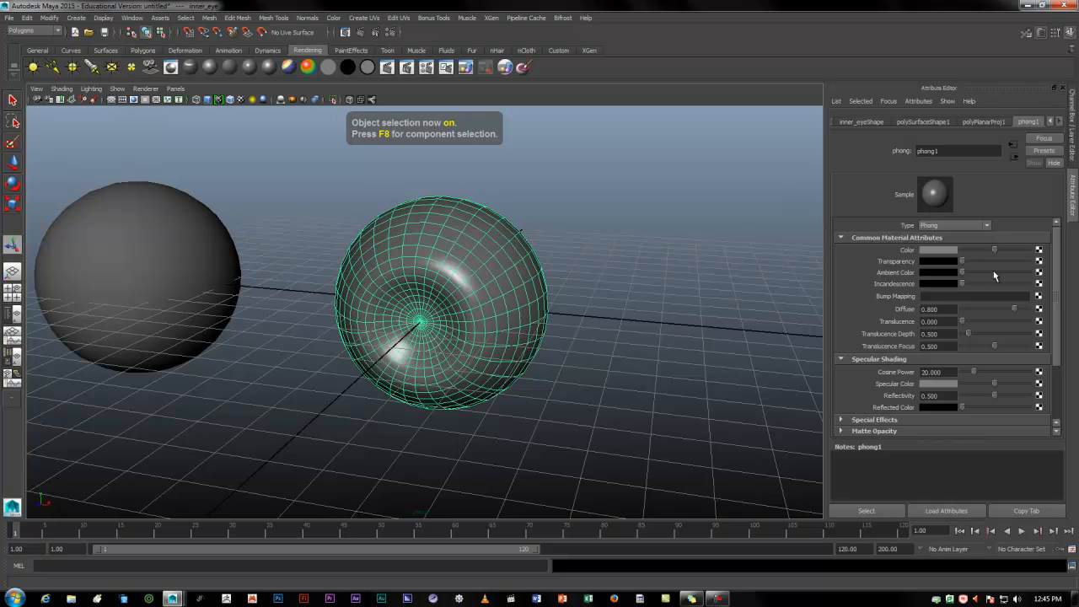
Check the inner_eye's planar-projected UVs in an enlarged UV Texture Editor
click(398, 18)
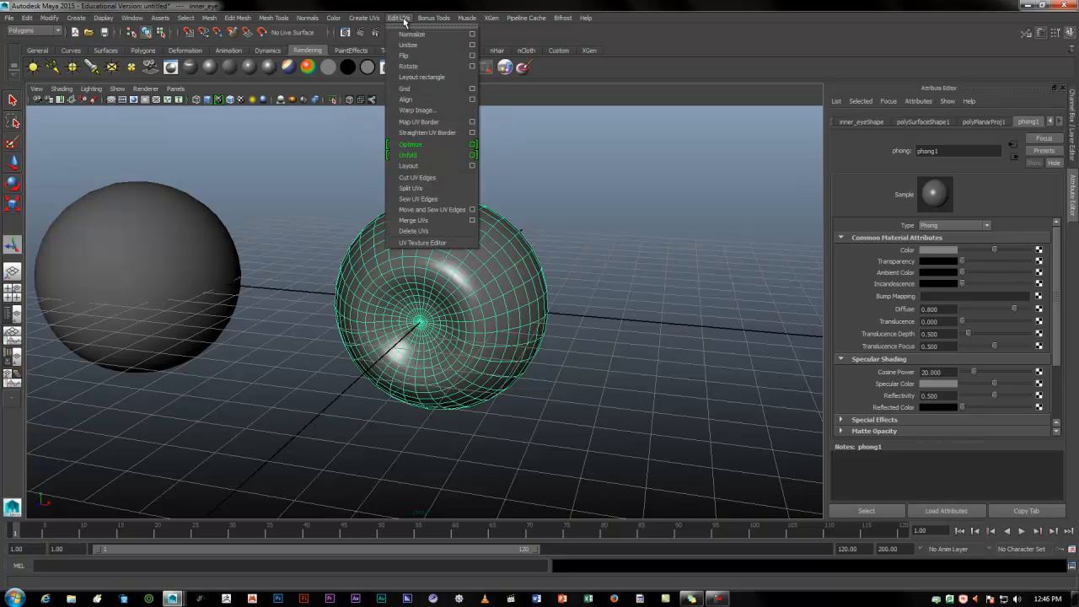
click(419, 242)
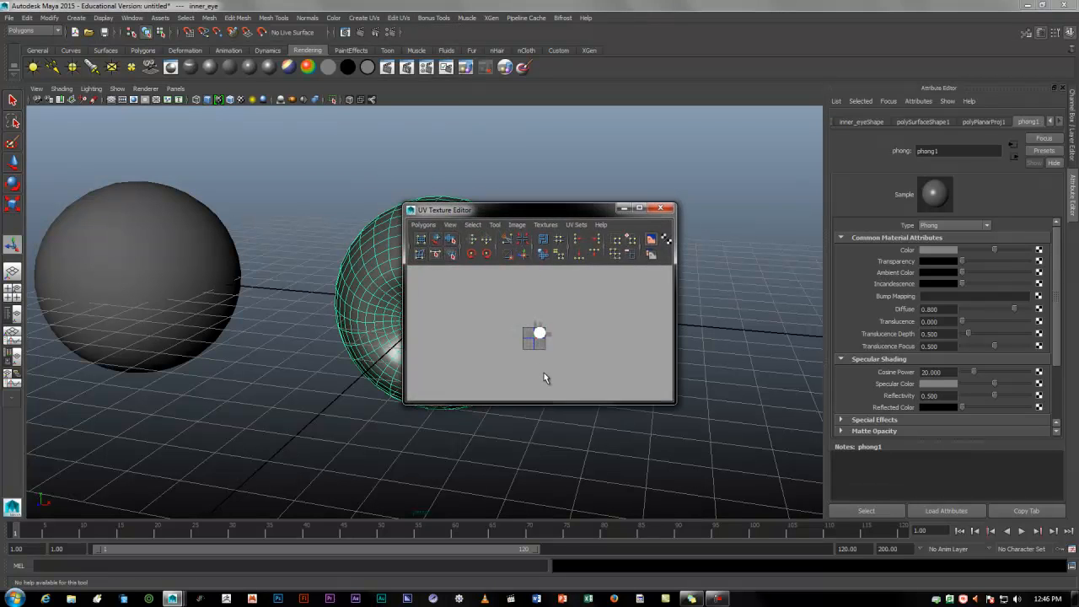
drag(532, 209, 181, 91)
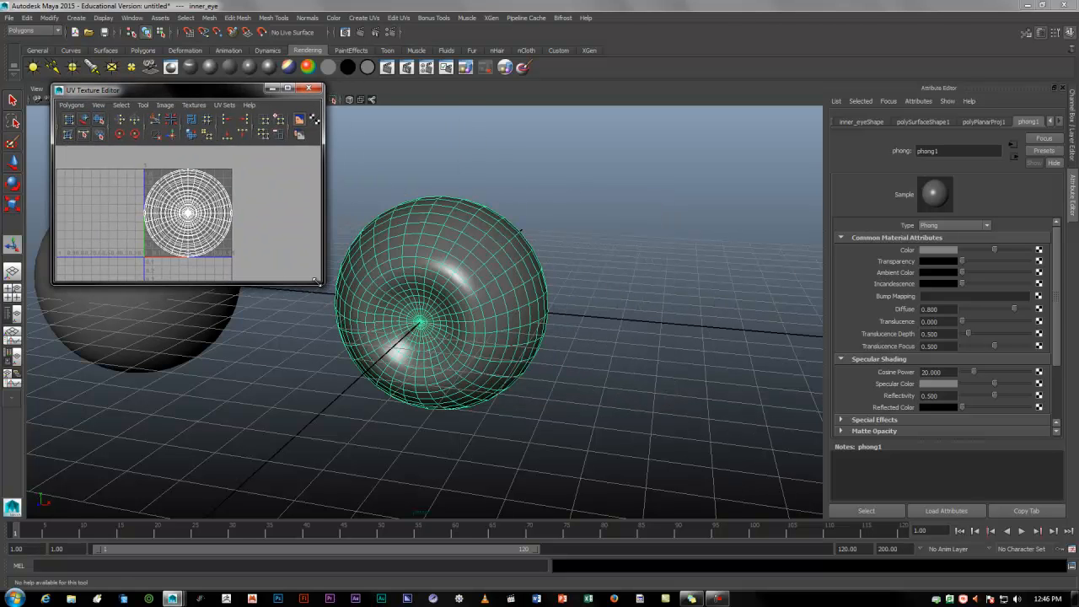
drag(318, 281, 388, 371)
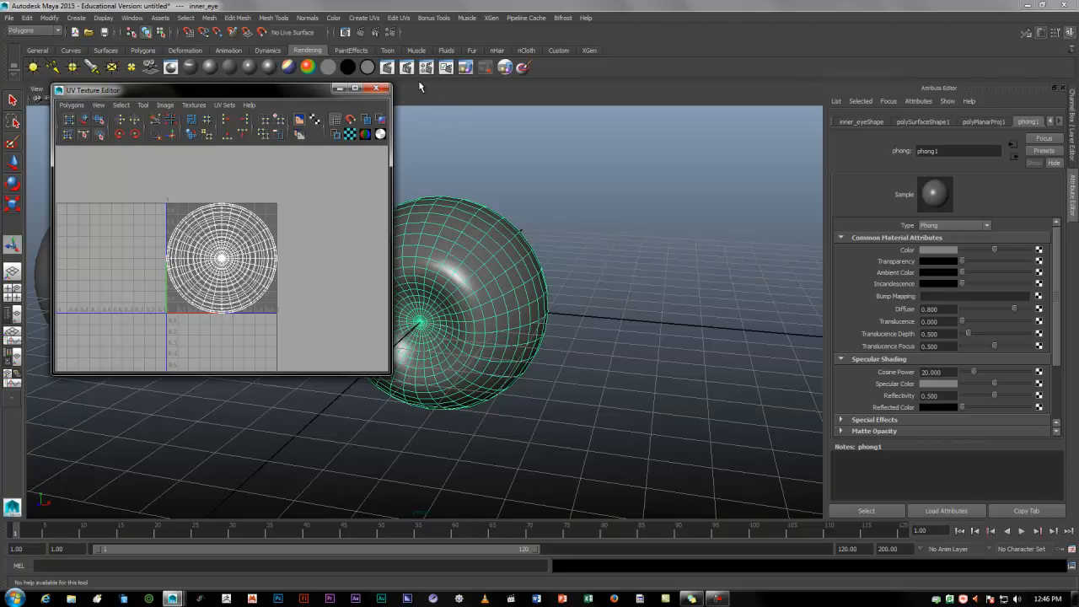
click(376, 89)
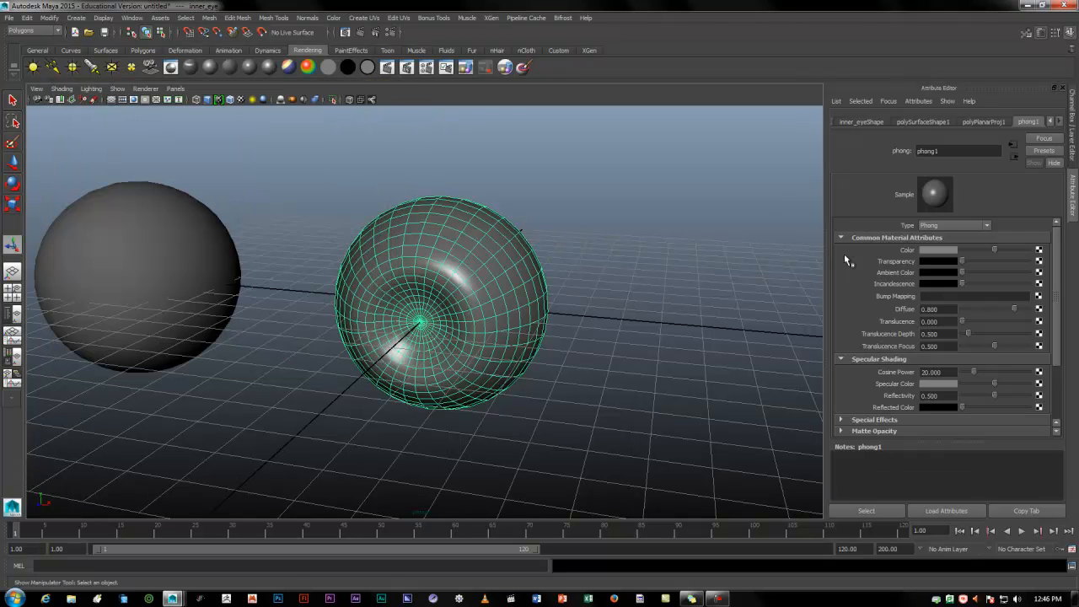
Map the Phong material's Color to a File texture using the image 1174.jpg from sourceimages
click(1038, 251)
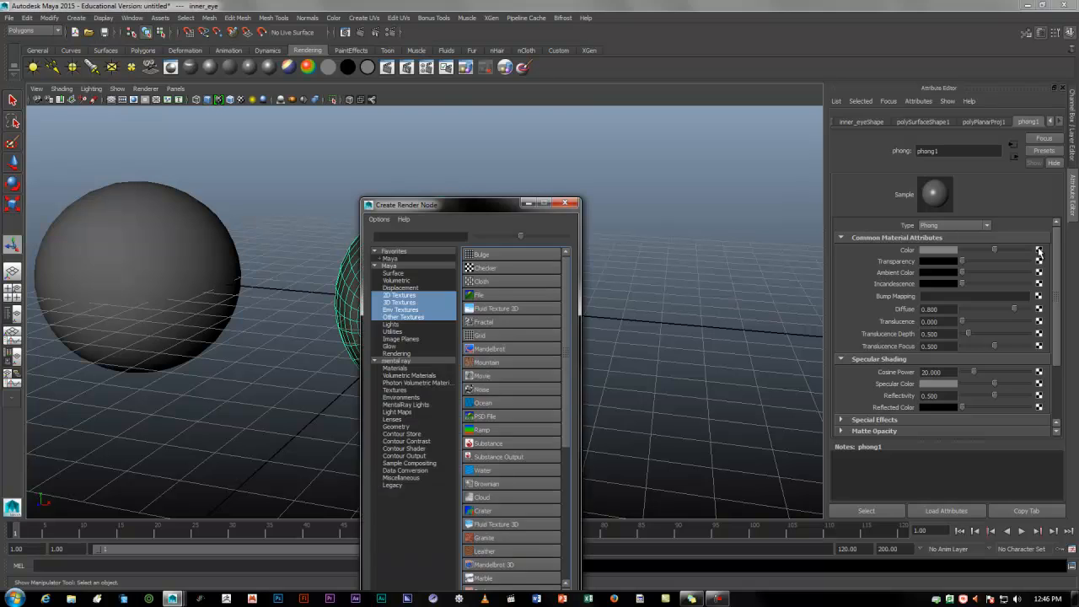
click(478, 295)
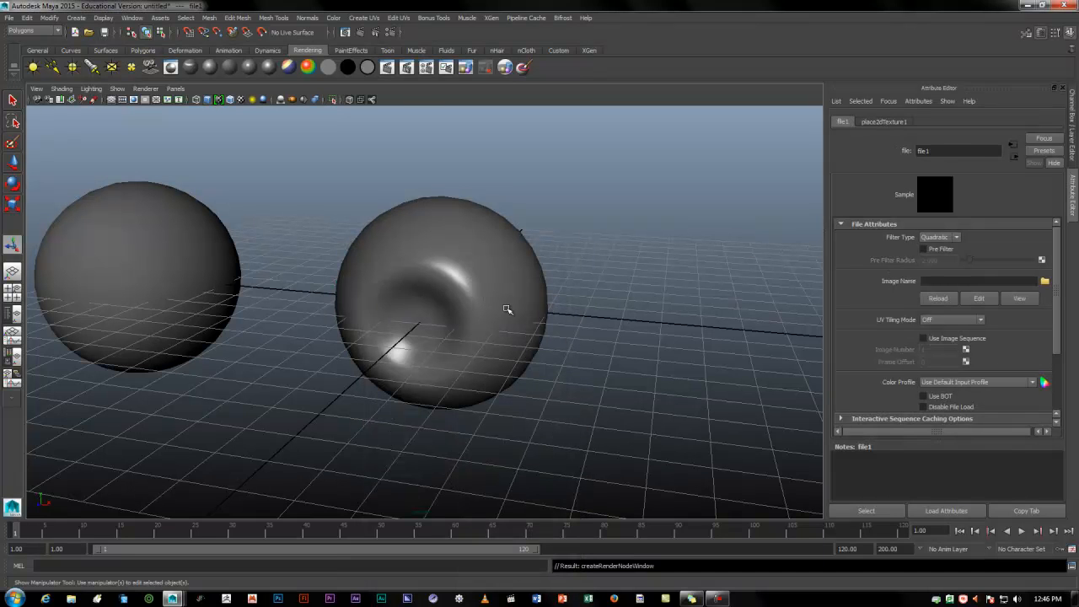
click(1044, 282)
click(220, 176)
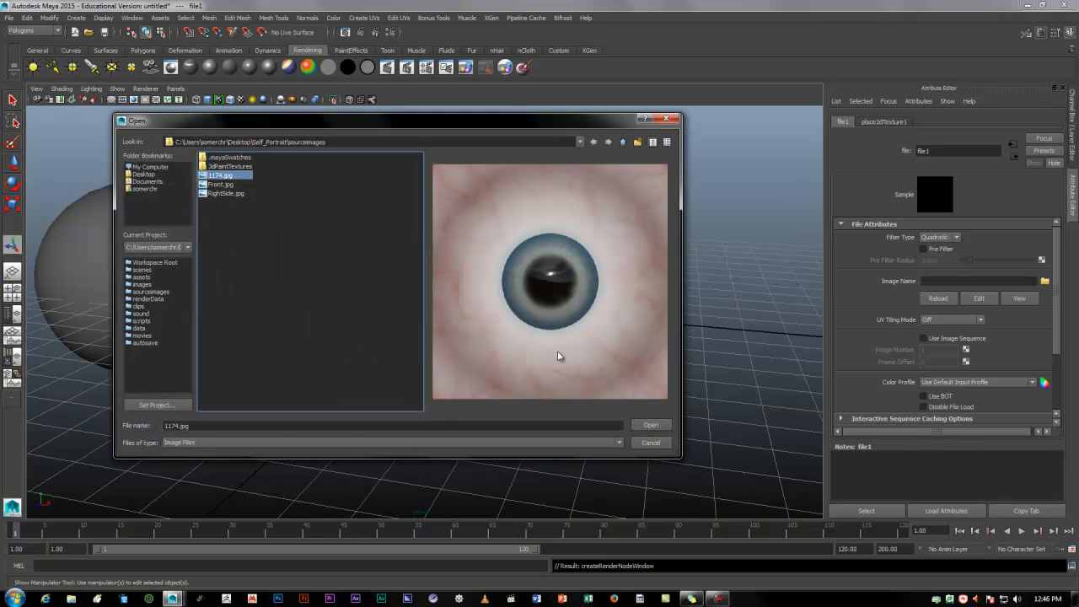
click(647, 425)
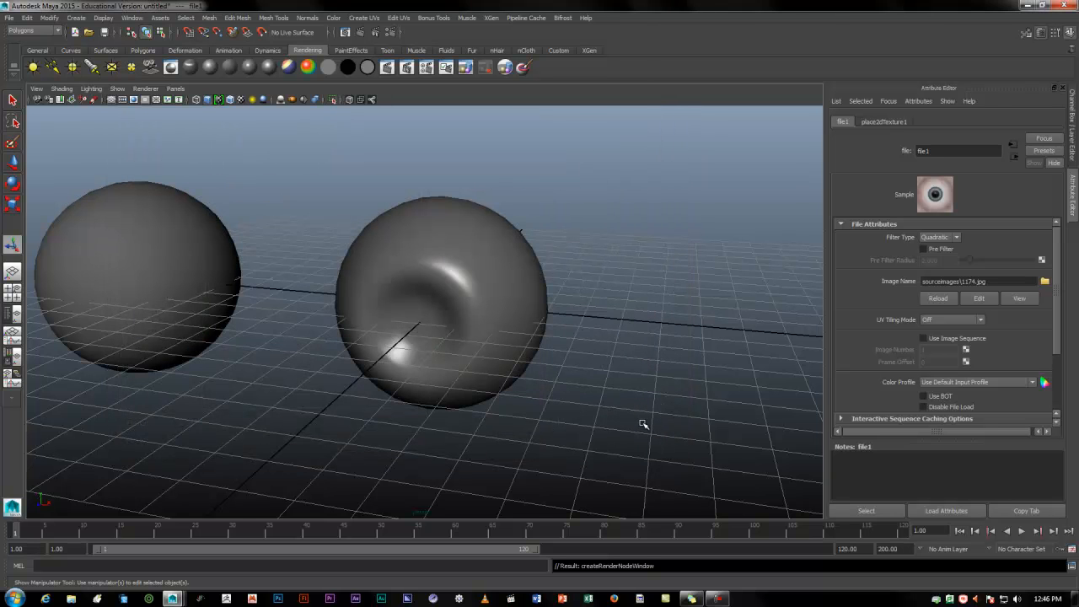
Turn on textured shaded display and inspect the eye texture on inner_eye from several angles
click(477, 285)
key(6)
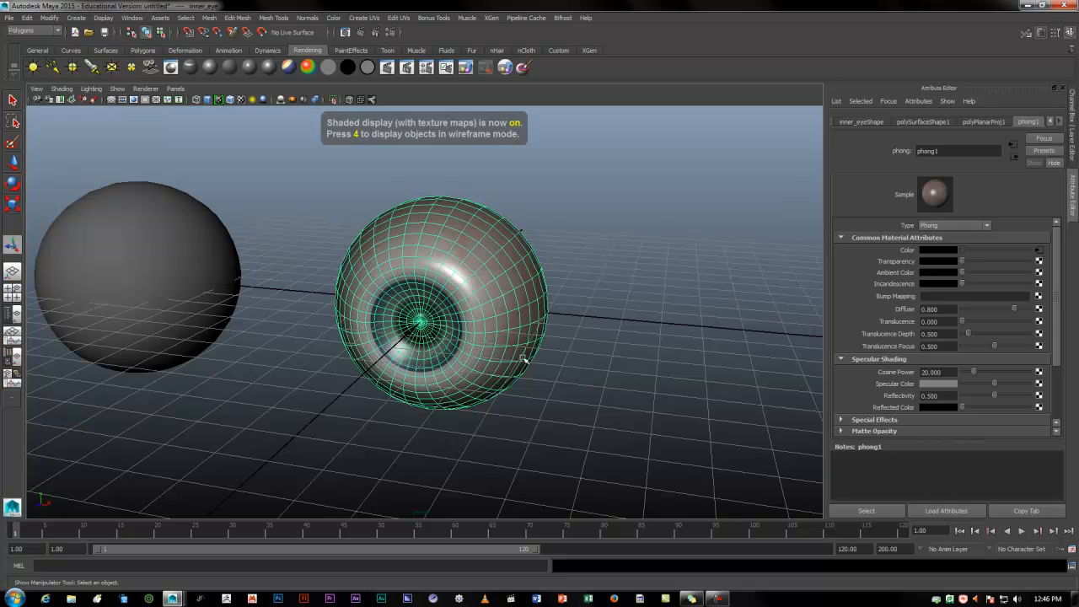
click(577, 431)
alt+drag(492, 427, 534, 410)
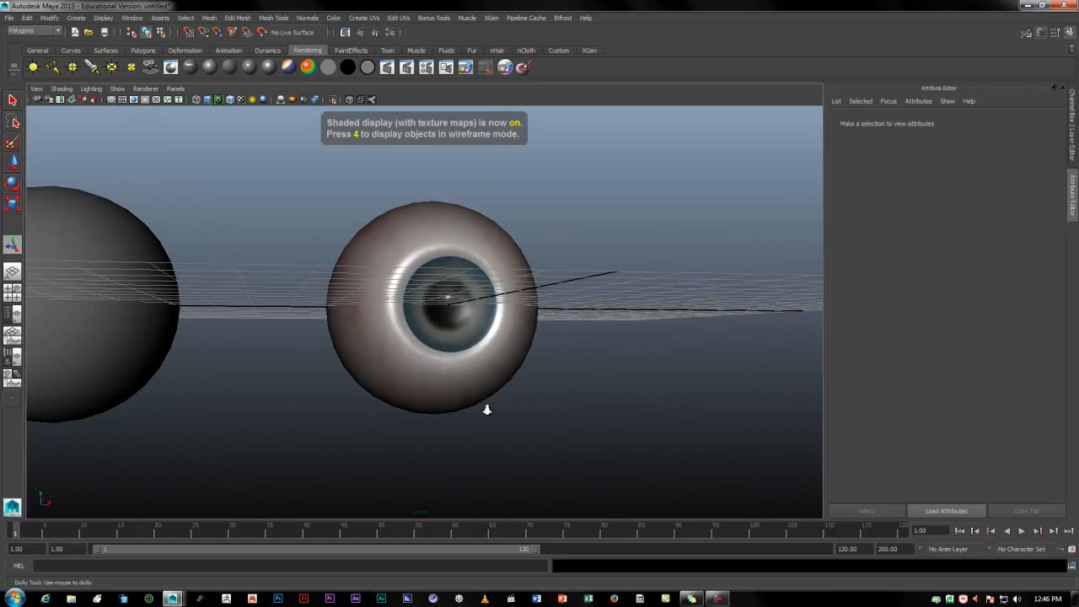
alt+right_drag(484, 409, 649, 413)
mouse_move(649, 412)
alt+mouse_down()
mouse_move(525, 390)
mouse_move(494, 409)
mouse_move(530, 390)
alt+mouse_up()
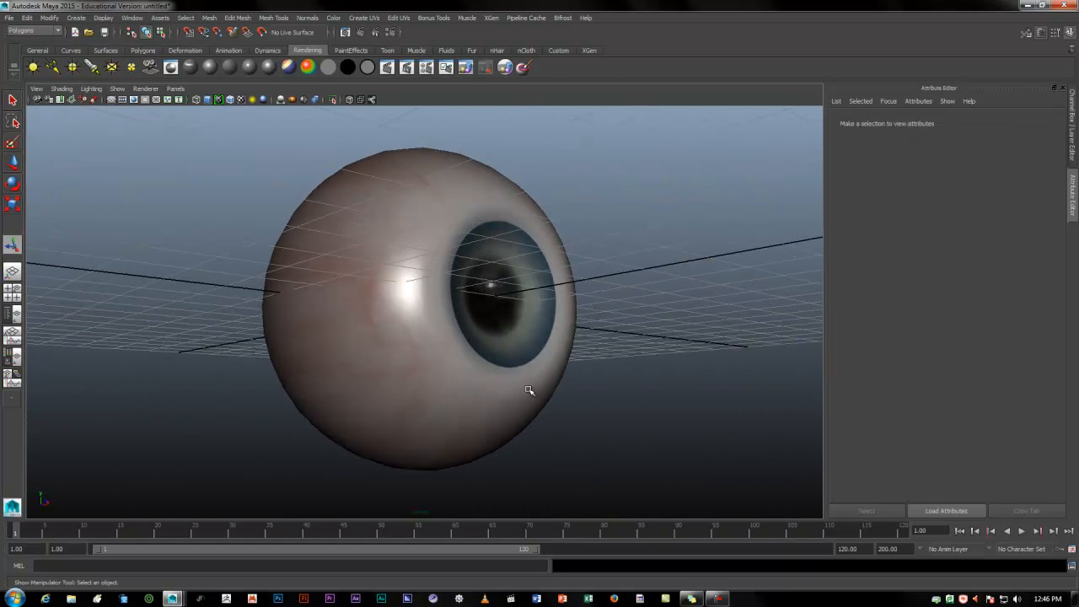
alt+drag(465, 292, 410, 337)
alt+right_drag(409, 337, 528, 362)
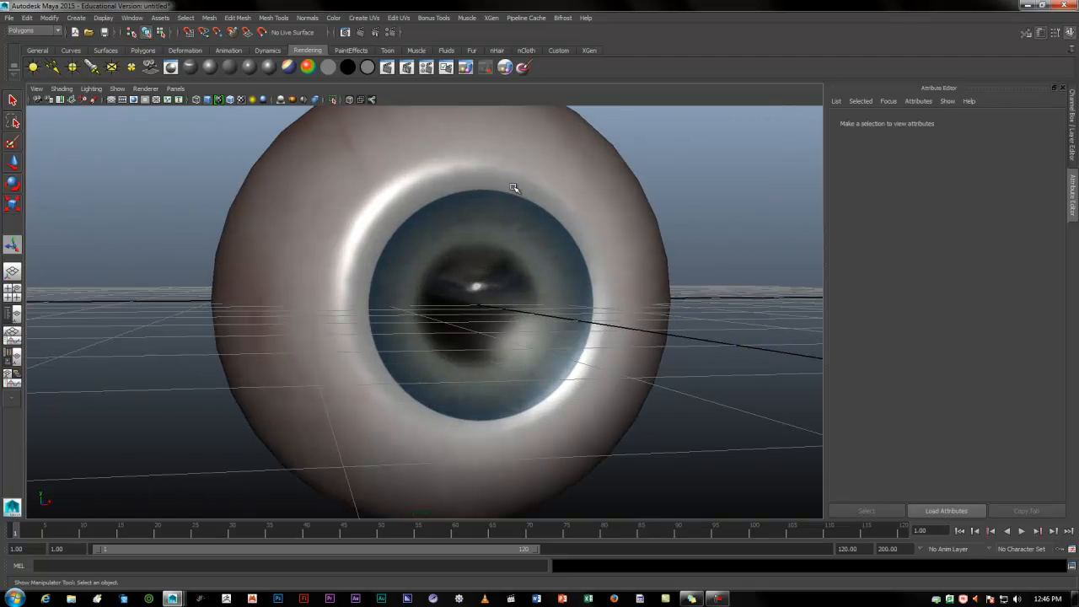
Switch inner_eye to edge selection and scale an edge loop near the iris's outer border slightly outward
click(466, 170)
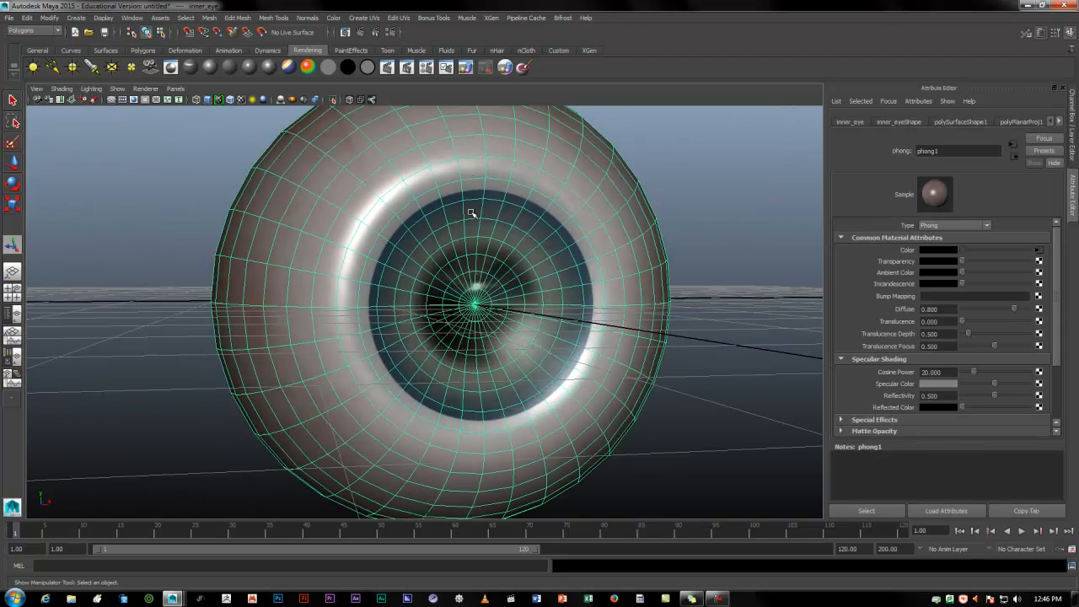
right_drag(482, 233, 482, 206)
alt+drag(491, 267, 454, 272)
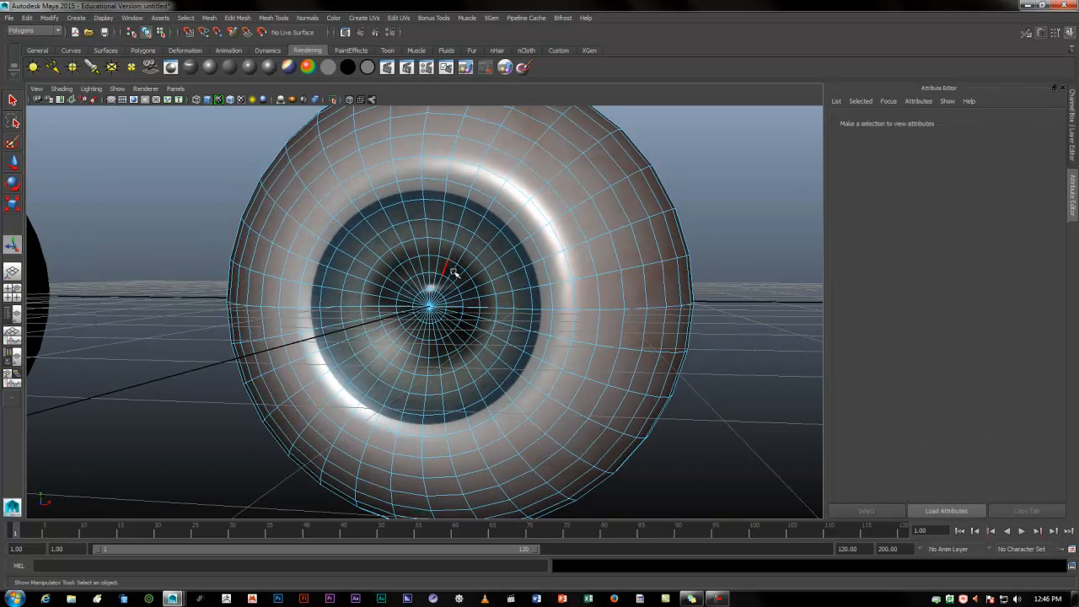
click(474, 212)
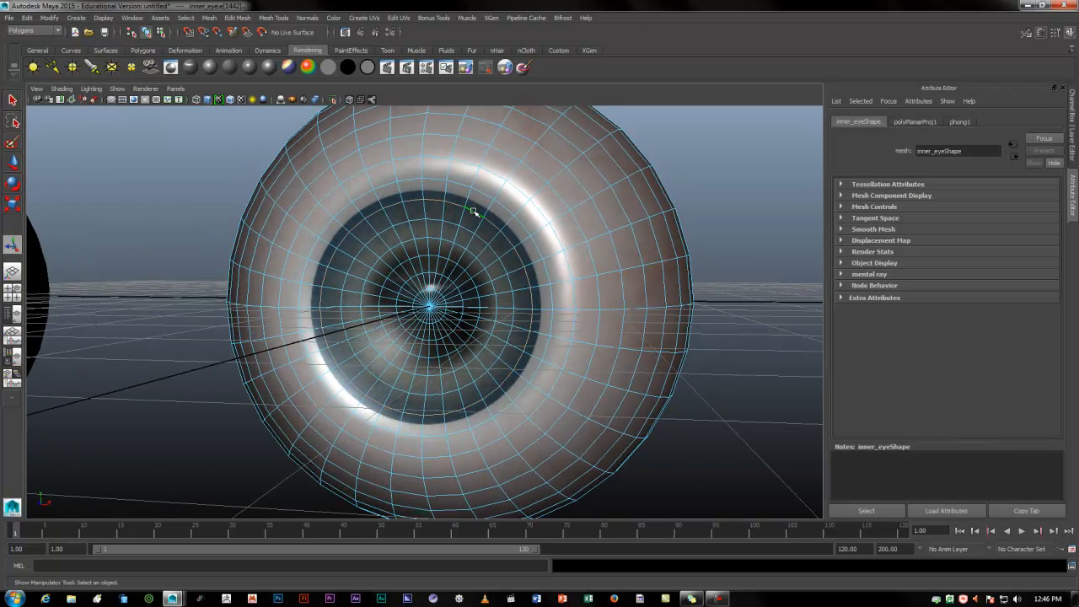
click(16, 209)
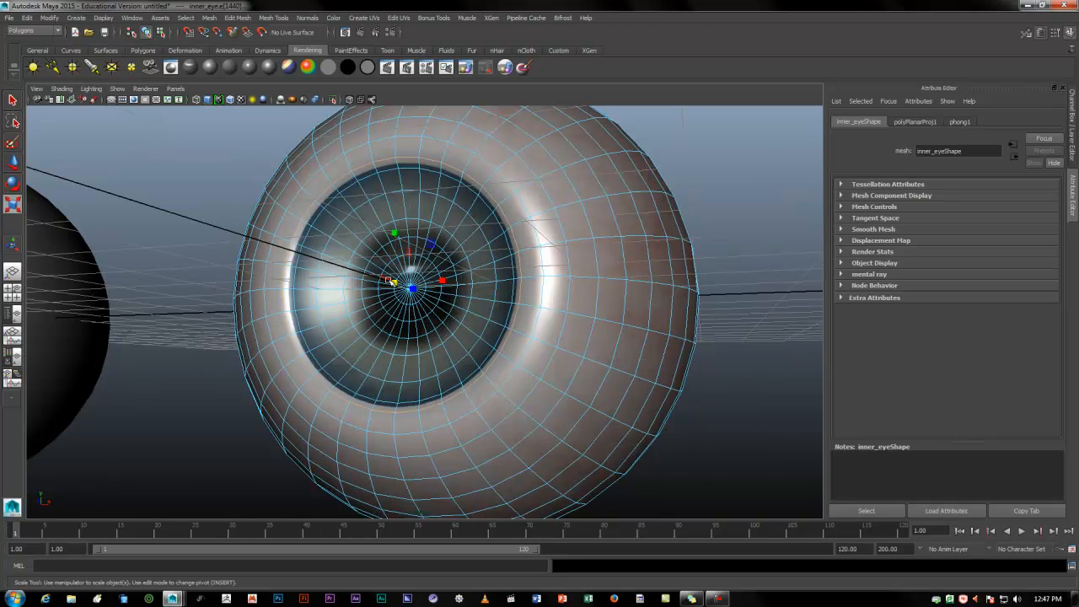
mouse_move(418, 291)
mouse_down()
mouse_move(426, 283)
mouse_move(395, 283)
mouse_move(413, 278)
mouse_up()
Scale the neighbouring edge loop inside the iris outward to tighten the rim around the iris
double_click(500, 229)
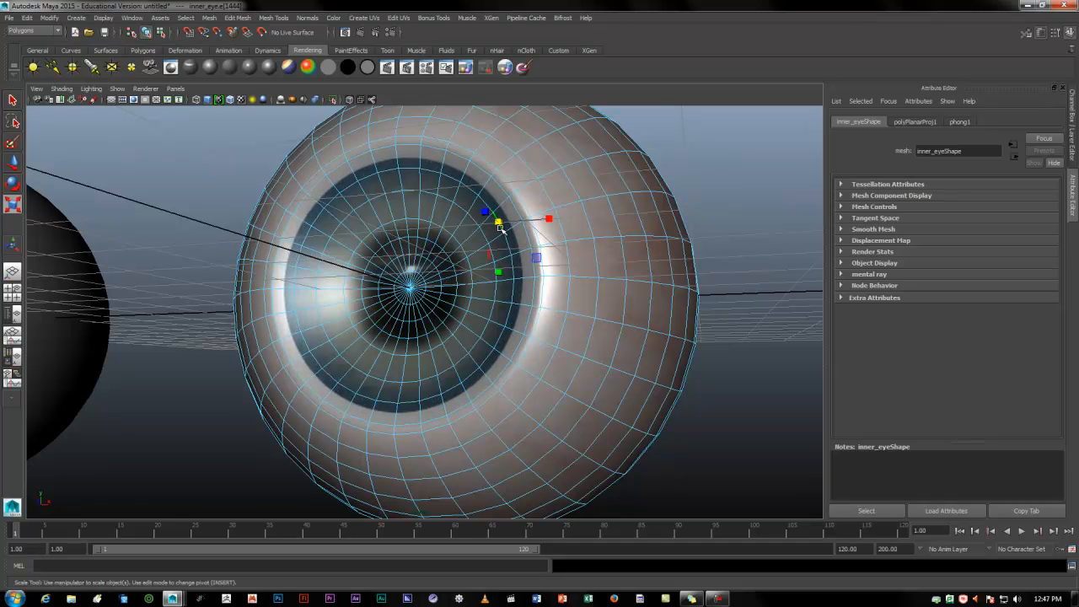
drag(400, 285, 413, 283)
alt+drag(346, 378, 404, 373)
mouse_move(435, 323)
alt+mouse_down()
mouse_move(472, 315)
mouse_move(437, 343)
alt+mouse_up()
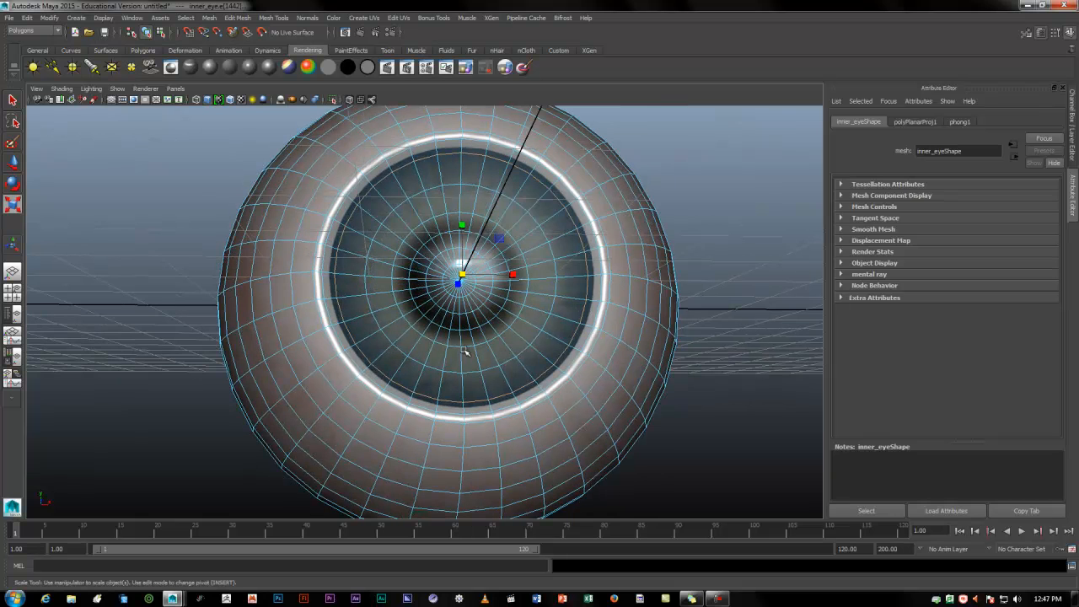
Scale the edge loop around the pupil inward to sharpen the pupil's border
click(470, 348)
drag(464, 280, 442, 292)
alt+drag(451, 329, 477, 339)
scroll(433, 354, up, 3)
alt+right_drag(521, 393, 345, 438)
alt+drag(436, 391, 434, 414)
mouse_move(399, 383)
alt+mouse_down()
mouse_move(373, 373)
mouse_move(390, 375)
alt+mouse_up()
Select the edge loop around the pupil on inner_eye and move it forward along the Z axis
double_click(420, 380)
alt+drag(477, 331, 451, 307)
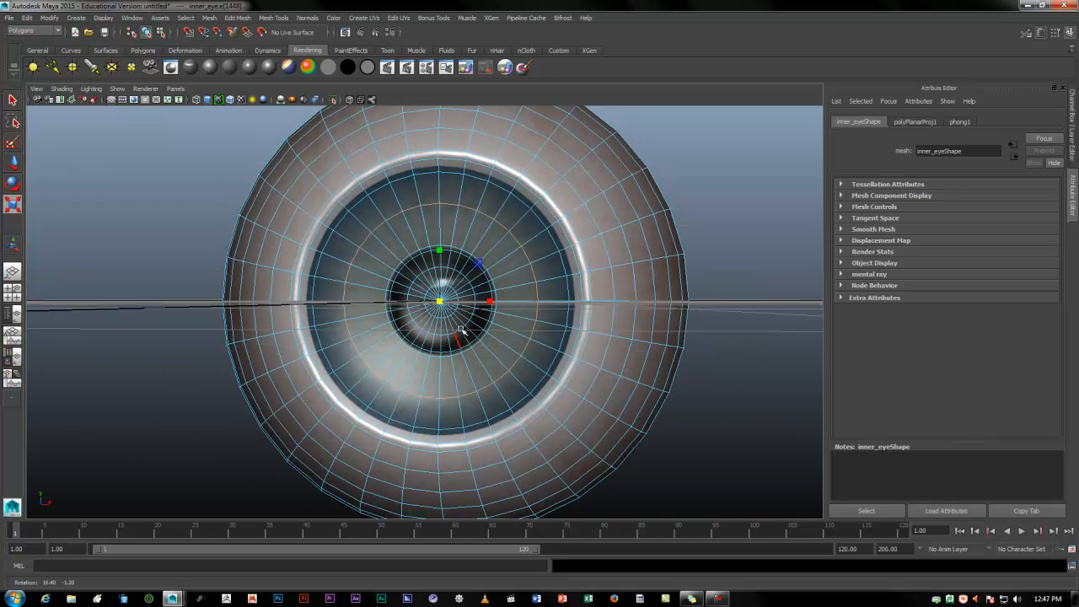
alt+drag(551, 356, 478, 353)
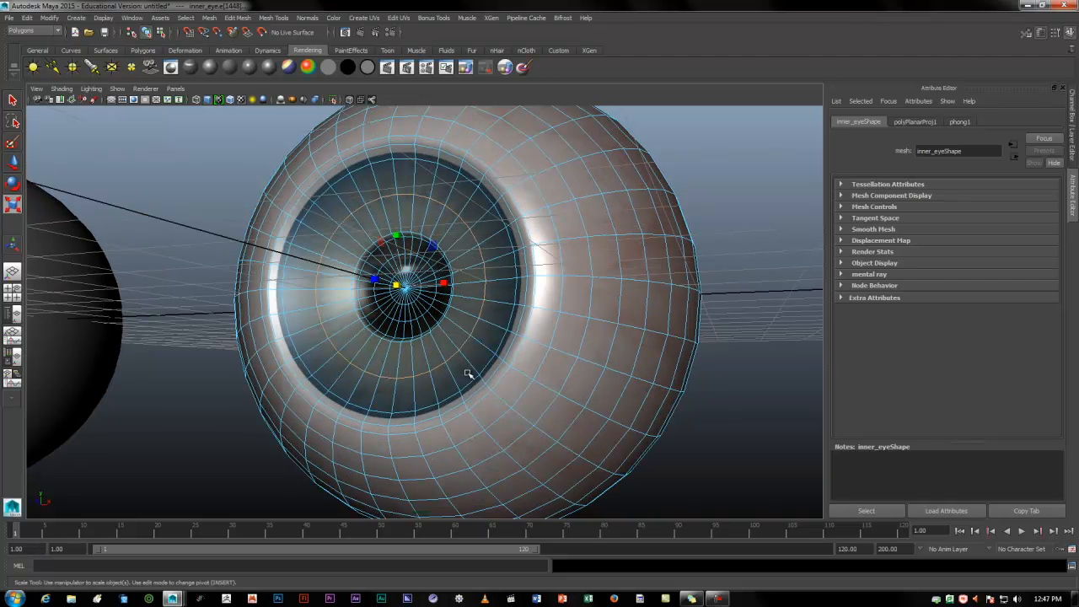
alt+drag(413, 377, 552, 396)
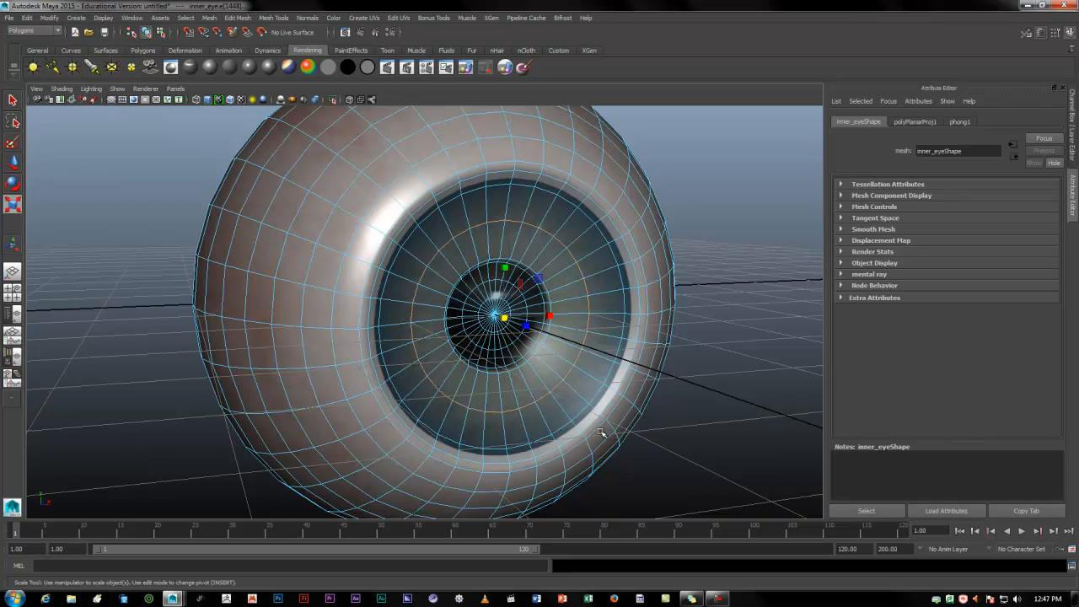
alt+drag(595, 427, 496, 358)
drag(412, 281, 270, 293)
key(w)
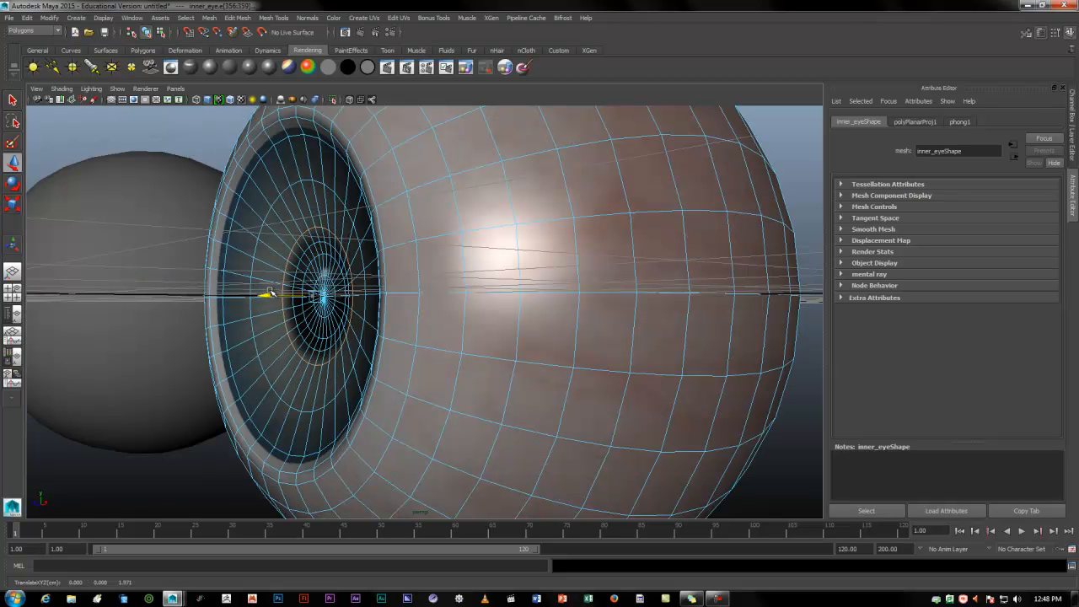
Delete the extra edge loop near the iris's outer border and scale the remaining border loop slightly outward
alt+drag(365, 338, 575, 345)
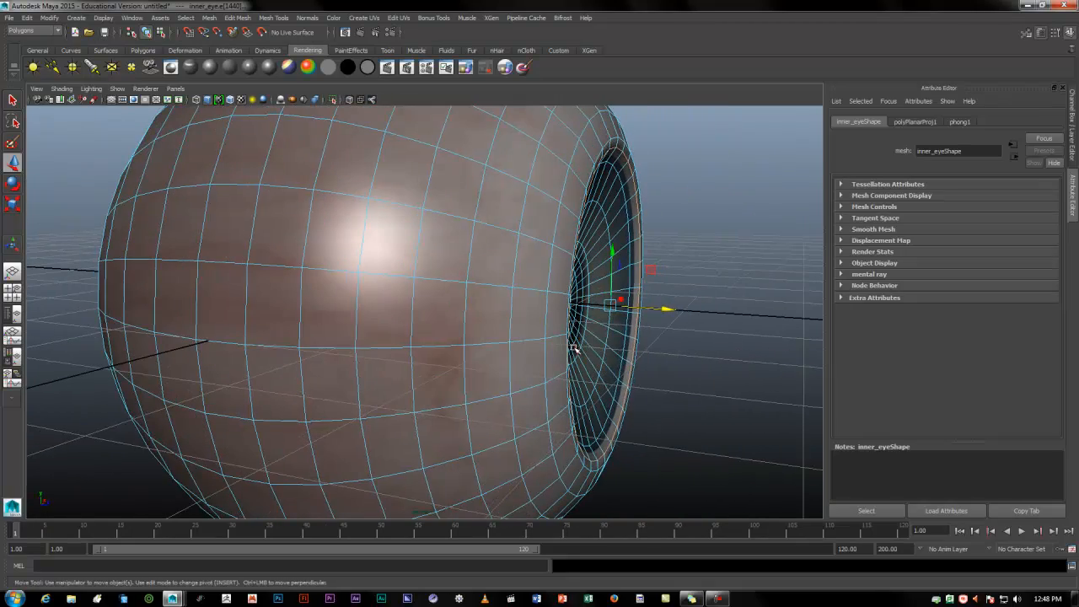
key(Delete)
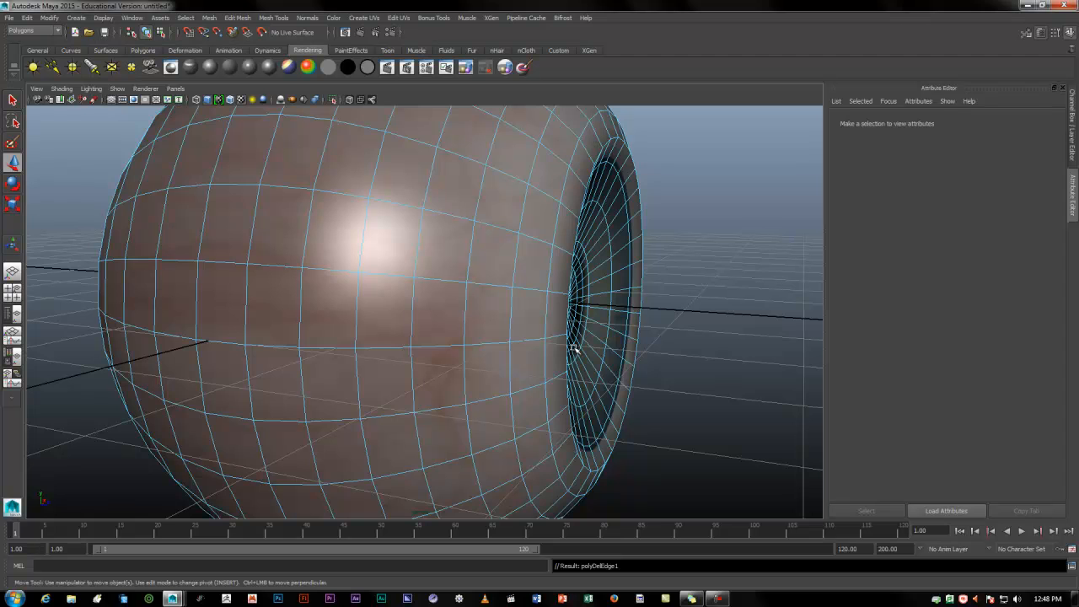
alt+drag(699, 381, 615, 386)
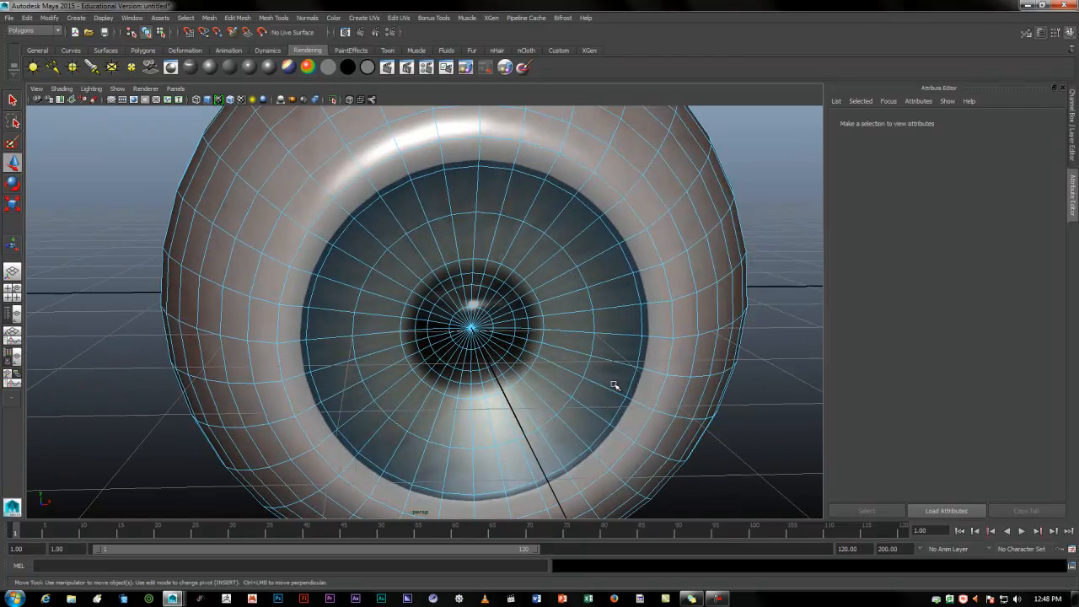
double_click(633, 280)
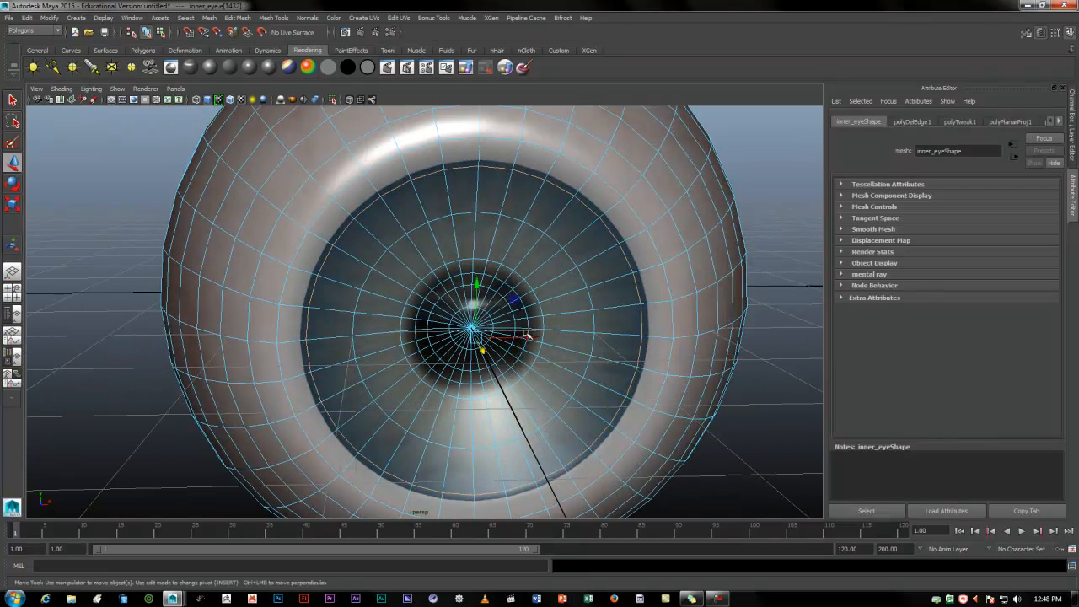
key(r)
drag(477, 340, 497, 333)
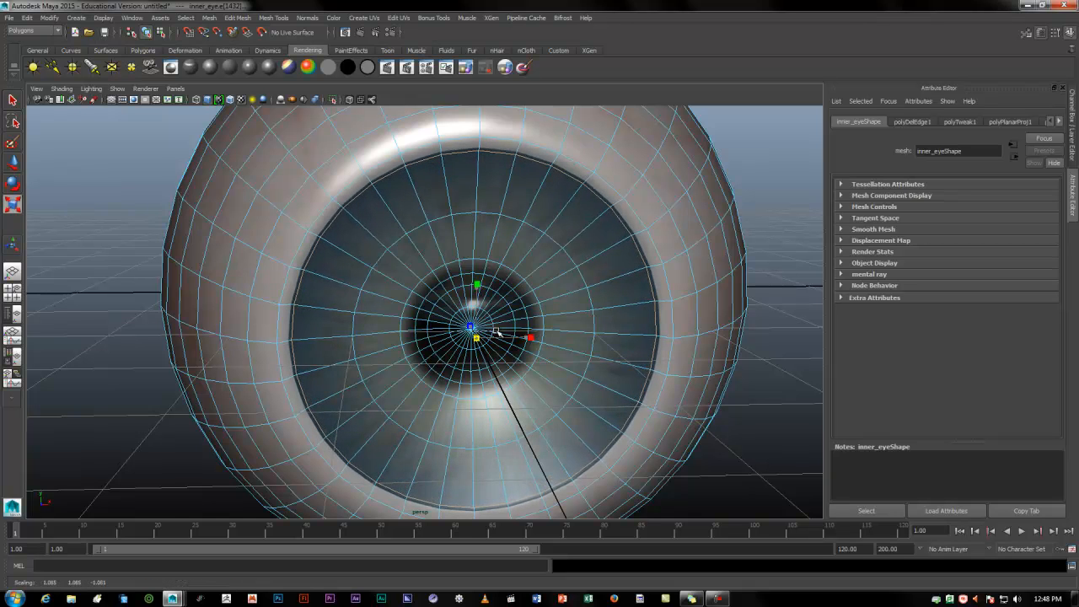
Scale the edge loop in the middle of the iris slightly outward and return inner_eye to object selection
alt+drag(505, 380, 587, 372)
double_click(597, 392)
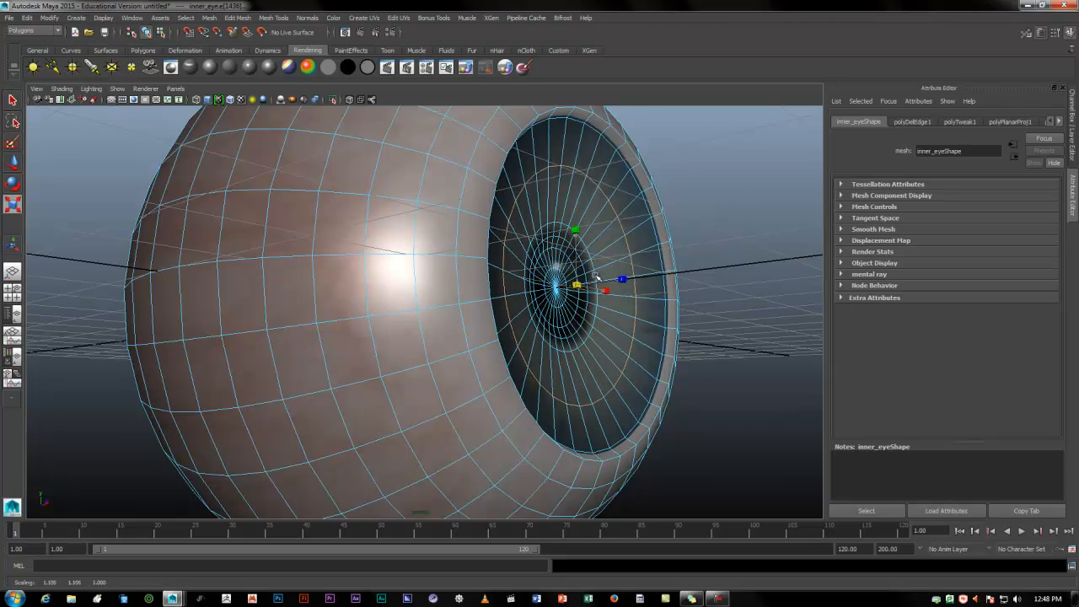
alt+drag(580, 285, 559, 384)
click(729, 398)
key(F8)
key(F8)
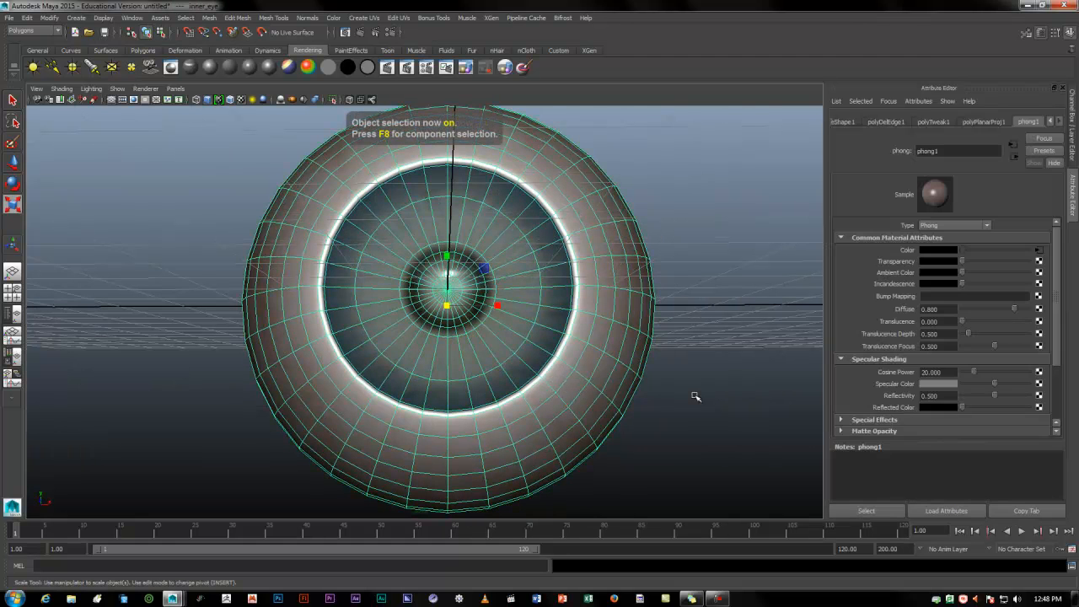
Deselect inner_eye and examine the refined iris and pupil from several angles and distances
click(697, 397)
mouse_move(530, 401)
alt+mouse_down()
mouse_move(564, 402)
mouse_move(537, 412)
mouse_move(622, 374)
mouse_move(446, 429)
mouse_move(532, 391)
mouse_move(498, 397)
mouse_move(489, 410)
mouse_move(528, 397)
alt+mouse_up()
scroll(564, 400, down, 3)
alt+right_drag(527, 397, 519, 424)
alt+drag(519, 424, 534, 416)
key(r)
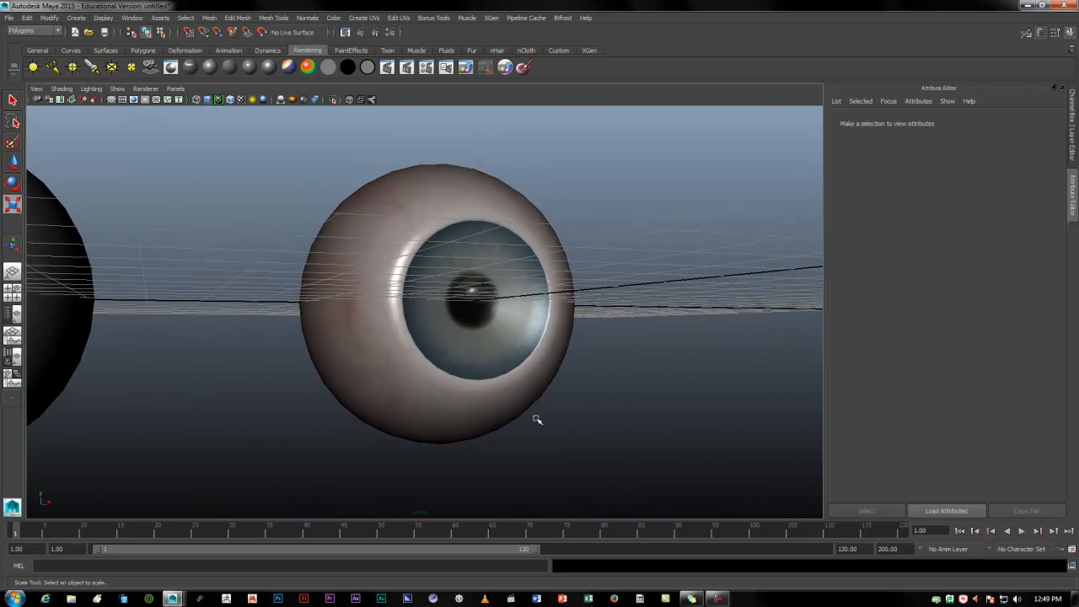
alt+drag(420, 391, 418, 381)
alt+right_drag(417, 381, 342, 380)
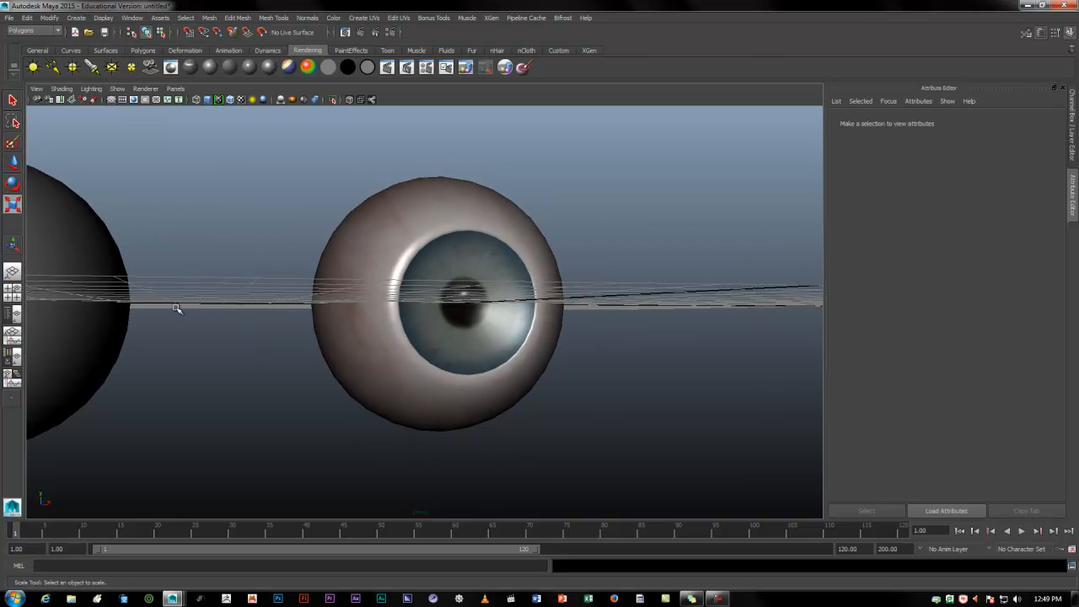
Assign a new Phong E material to the outer_eye sphere and name it outer_eye_mat
click(79, 234)
alt+drag(261, 180, 337, 166)
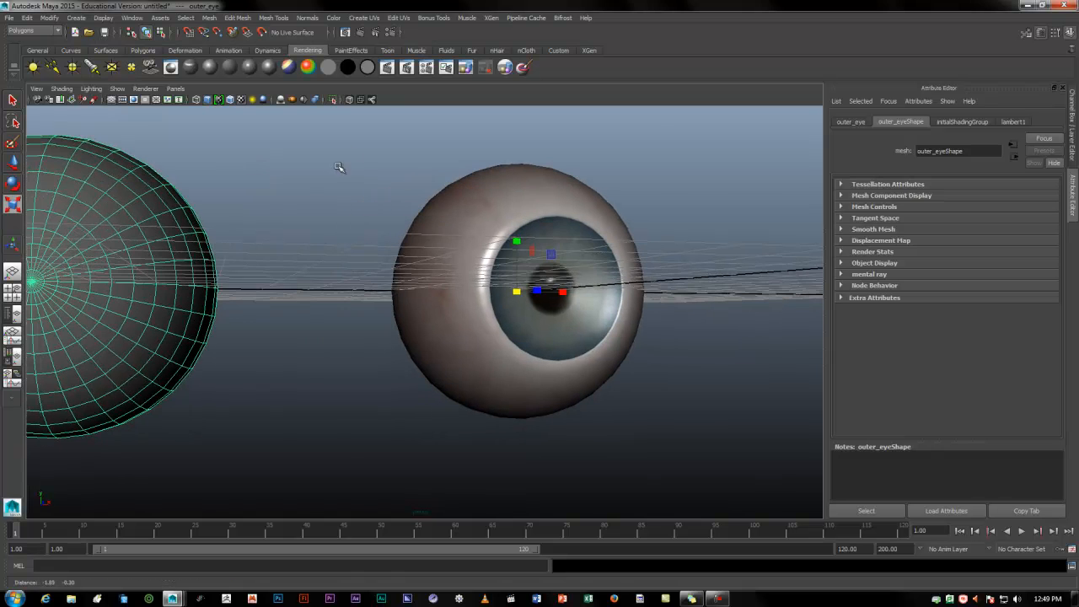
click(268, 68)
double_click(948, 152)
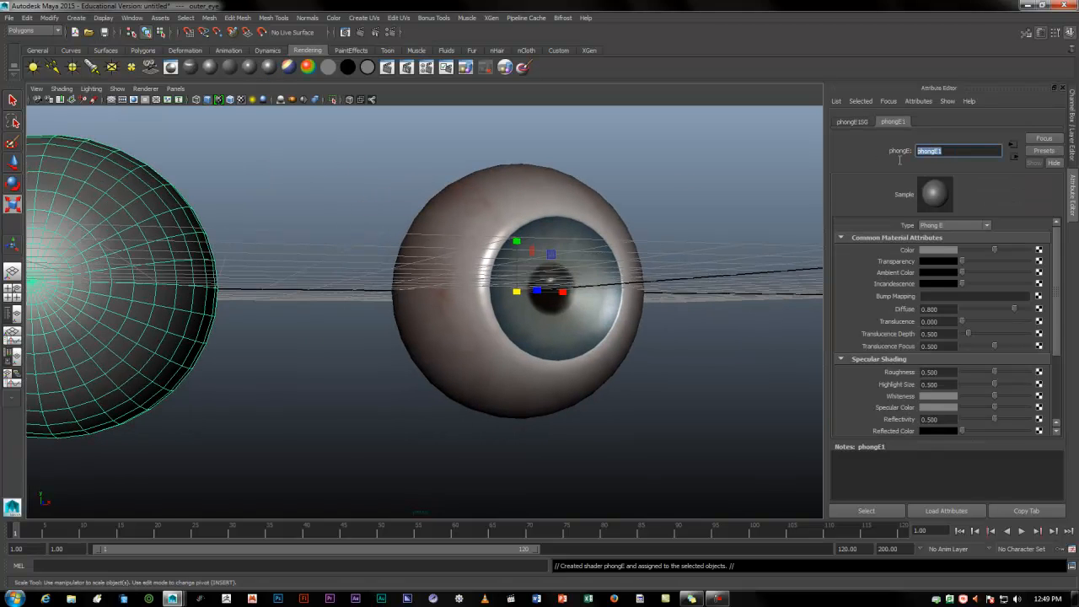
text(p)
text(uter_eye_mat)
key(Return)
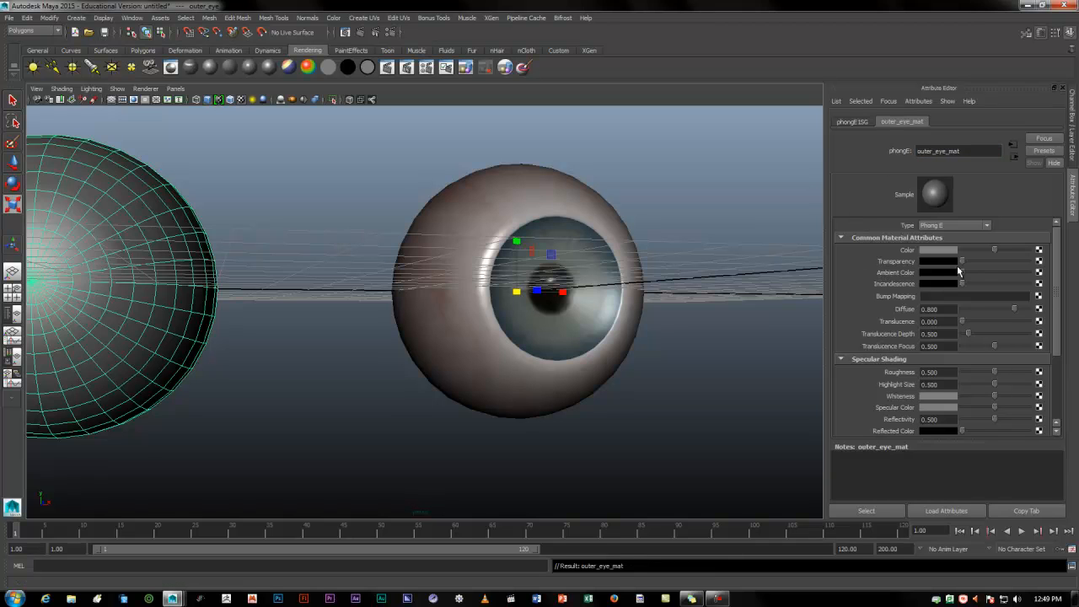
Make outer_eye_mat fully transparent and check the highlight on the outer_eye shell
drag(963, 265, 1056, 242)
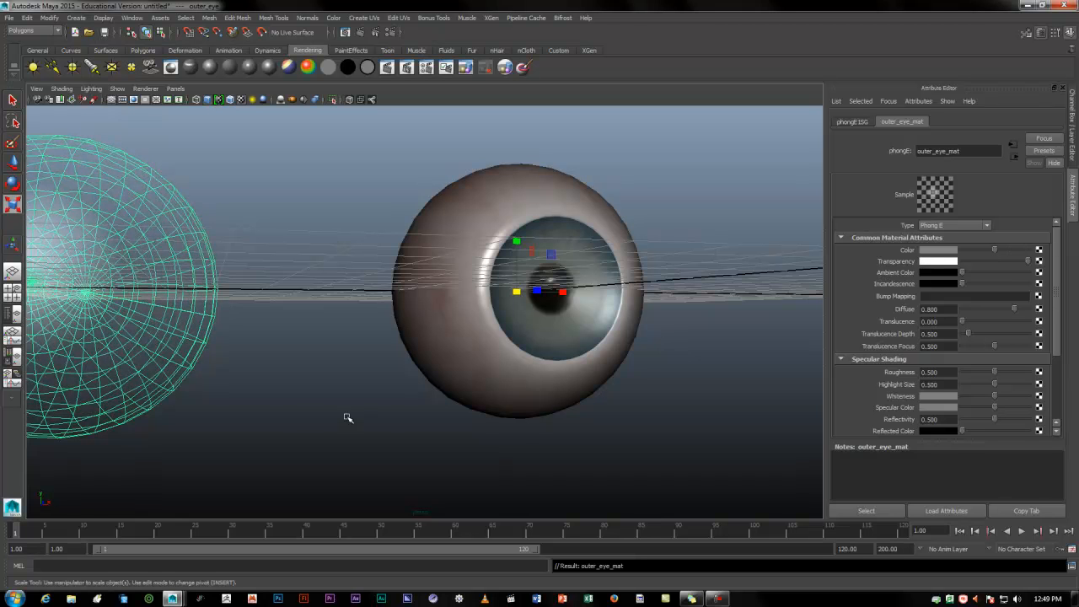
click(851, 122)
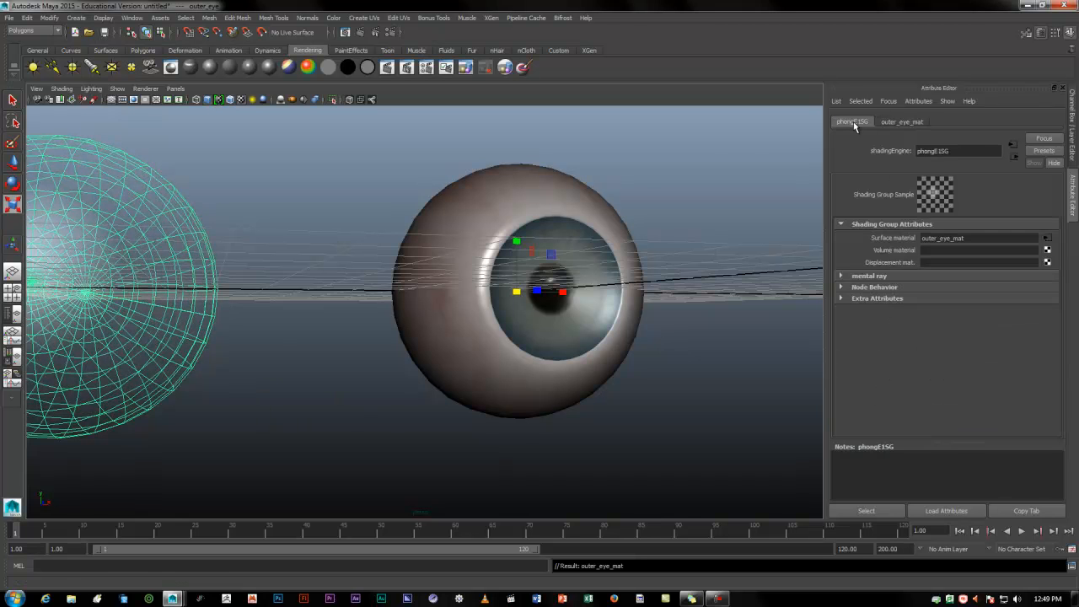
alt+middle_drag(265, 340, 405, 328)
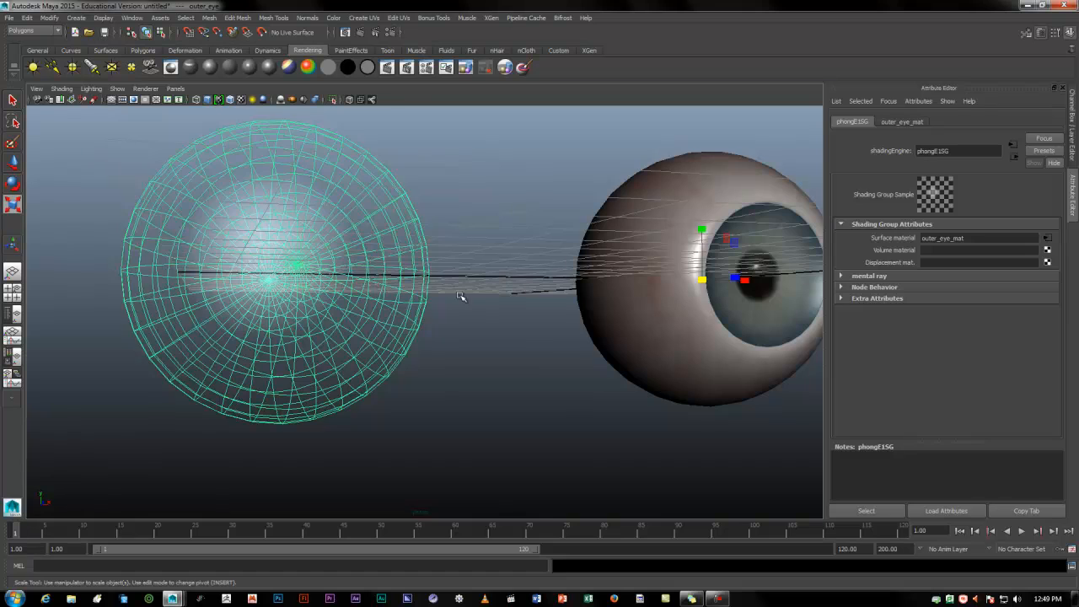
alt+drag(461, 298, 453, 299)
click(425, 252)
alt+drag(260, 342, 344, 241)
click(456, 355)
alt+drag(456, 355, 788, 184)
Set outer_eye's X translation to 10 to place it over inner_eye, and inspect the combined eye
click(851, 123)
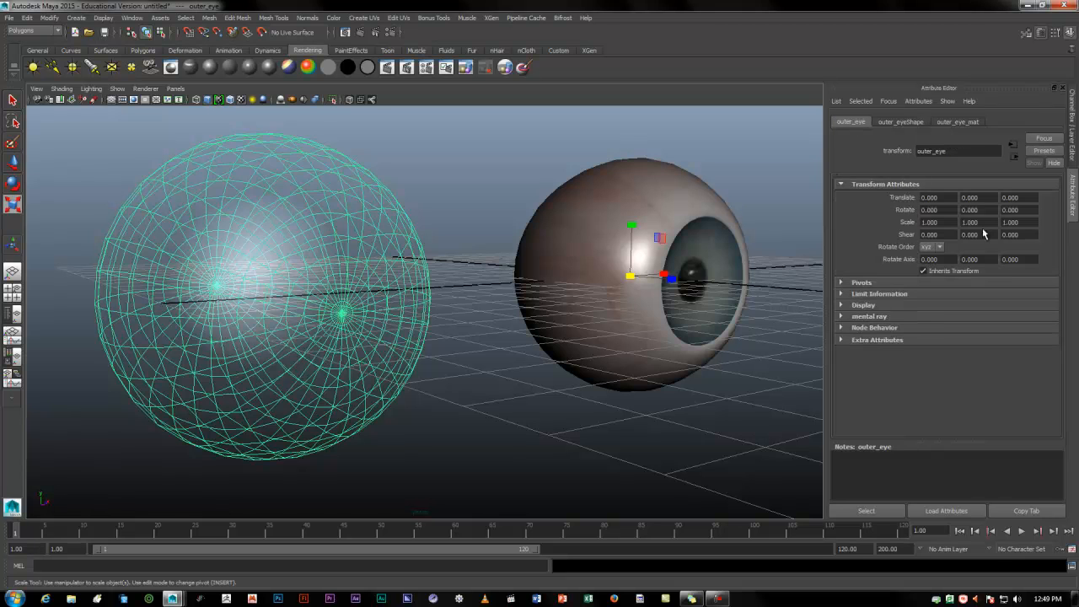
click(940, 198)
text(10)
key(Return)
click(426, 373)
alt+drag(549, 404, 579, 391)
alt+middle_drag(579, 392, 372, 353)
alt+right_drag(371, 353, 534, 355)
alt+drag(534, 354, 511, 342)
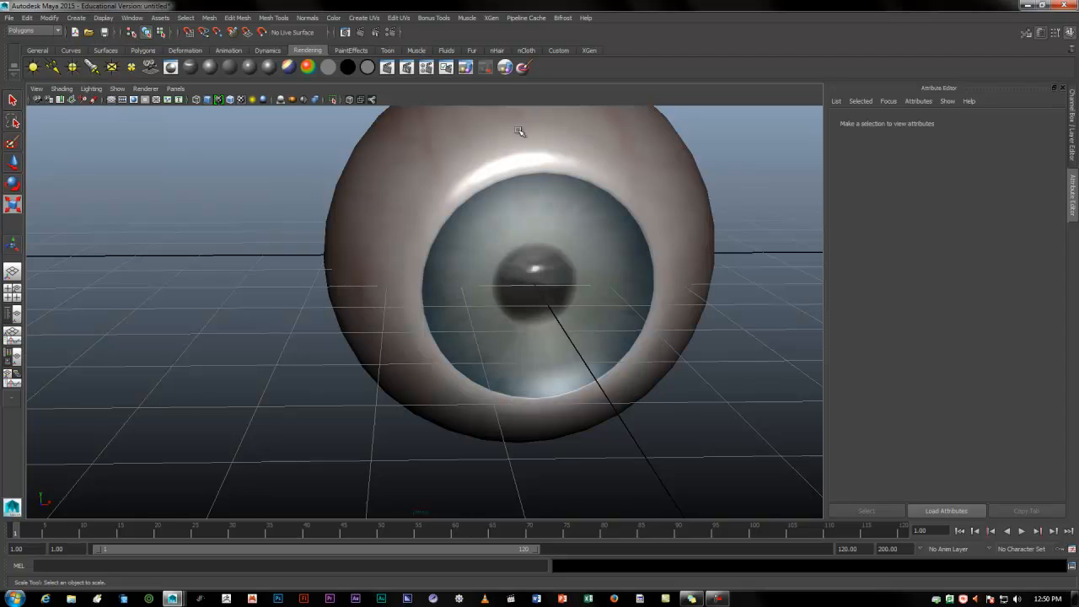
alt+drag(449, 340, 494, 364)
Open the Outliner and select inner_eye and outer_eye together
click(133, 18)
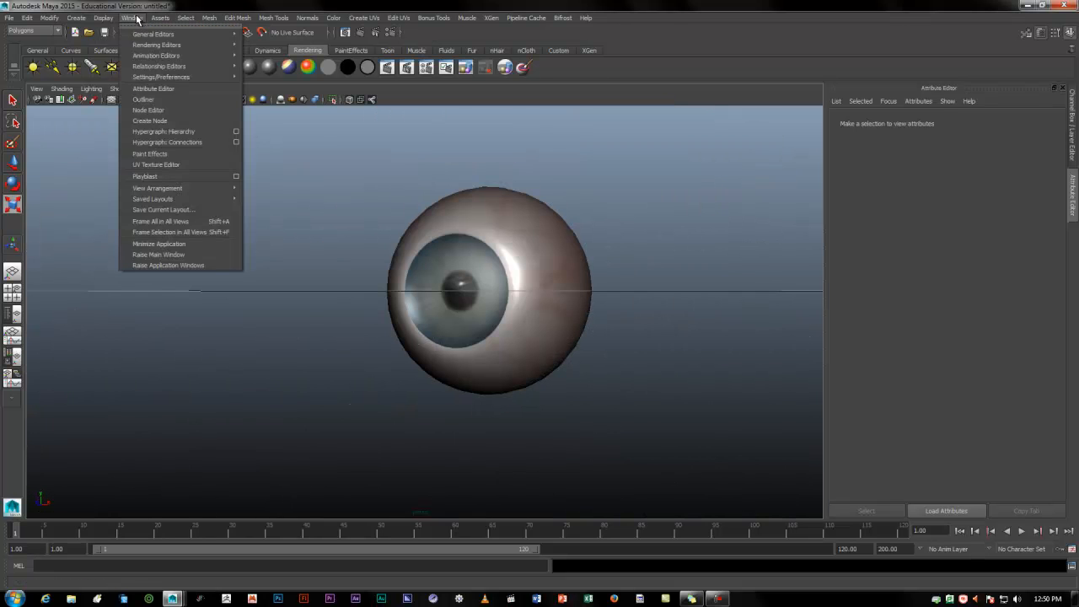
click(140, 101)
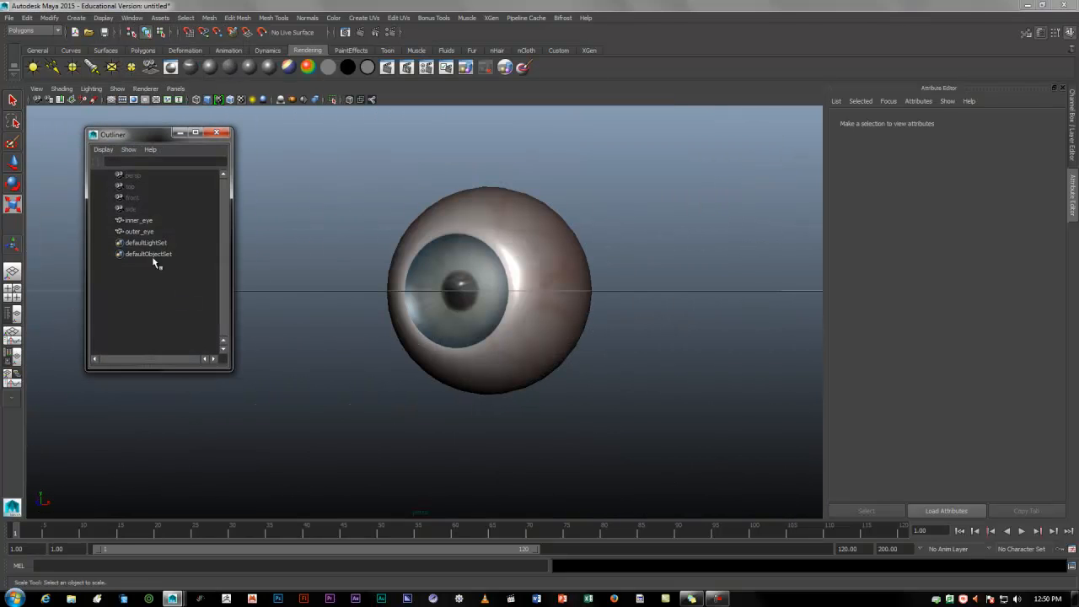
click(140, 220)
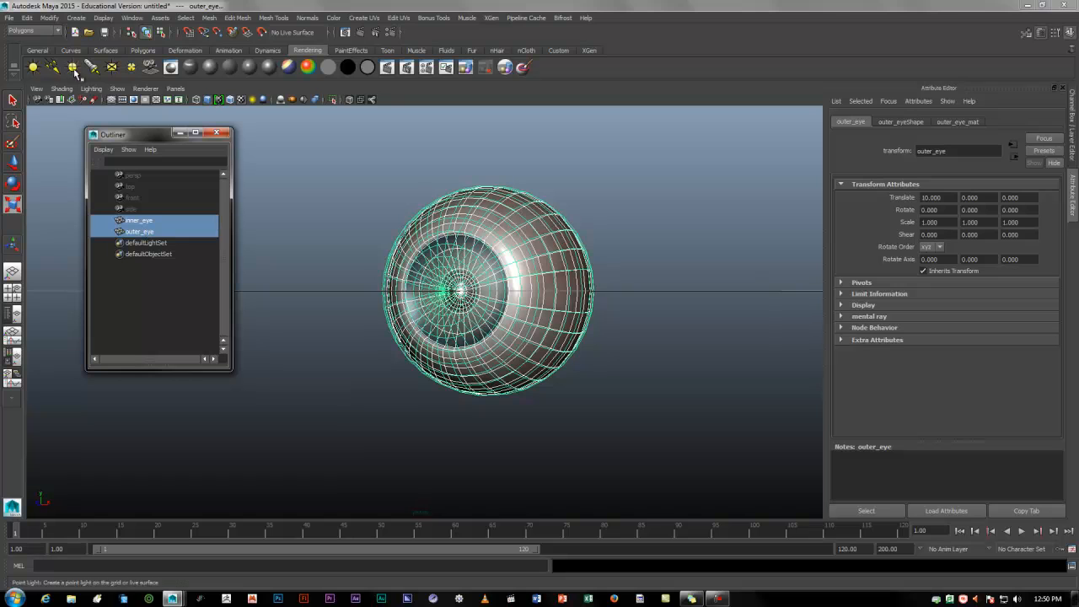
click(25, 17)
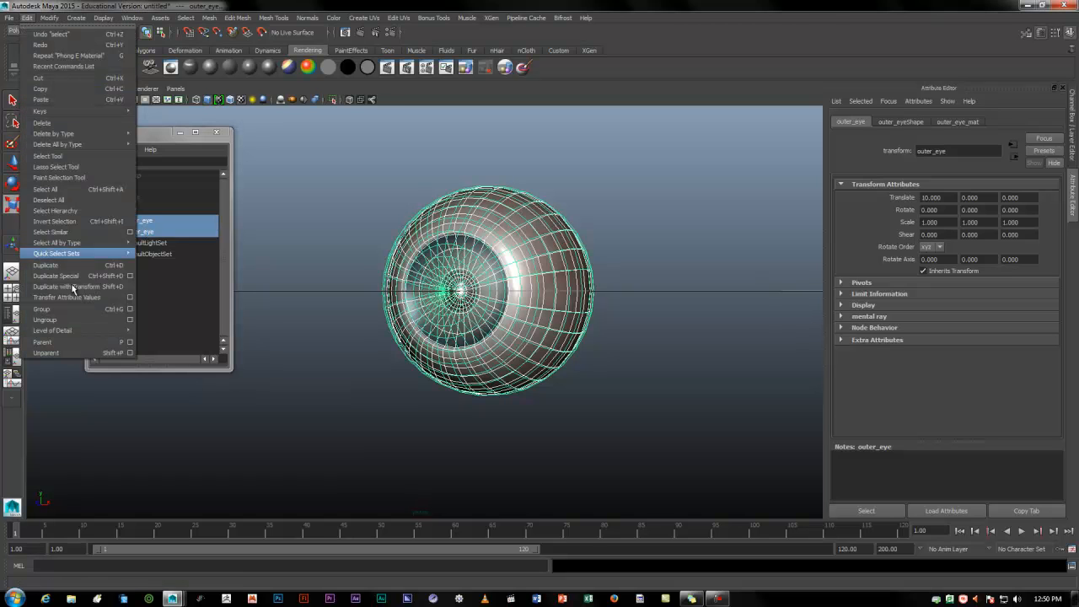
click(130, 309)
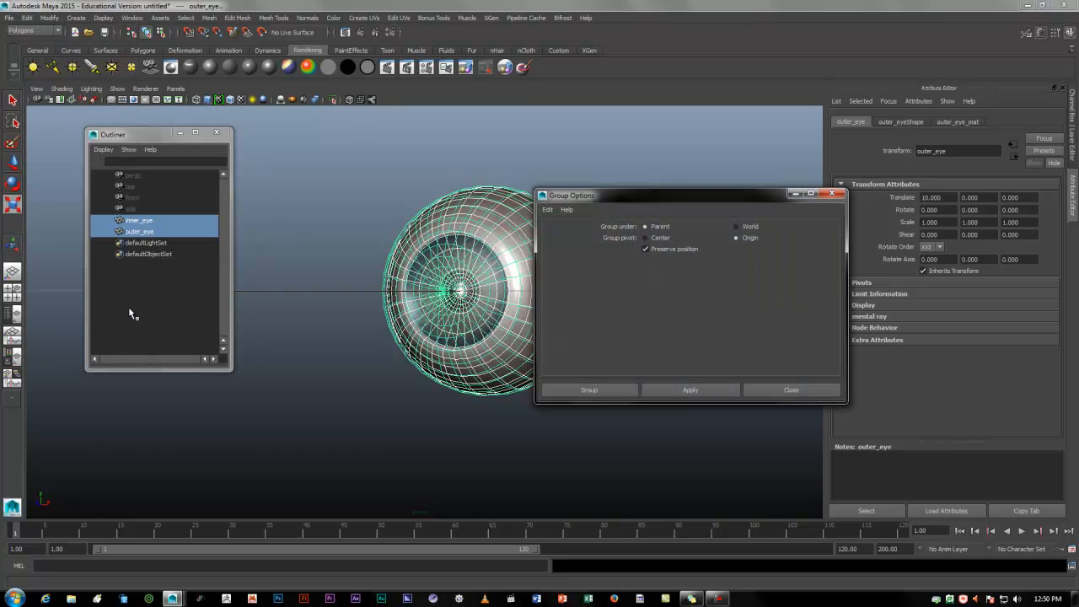
click(650, 239)
click(784, 393)
Freeze the transformations of outer_eye
click(135, 232)
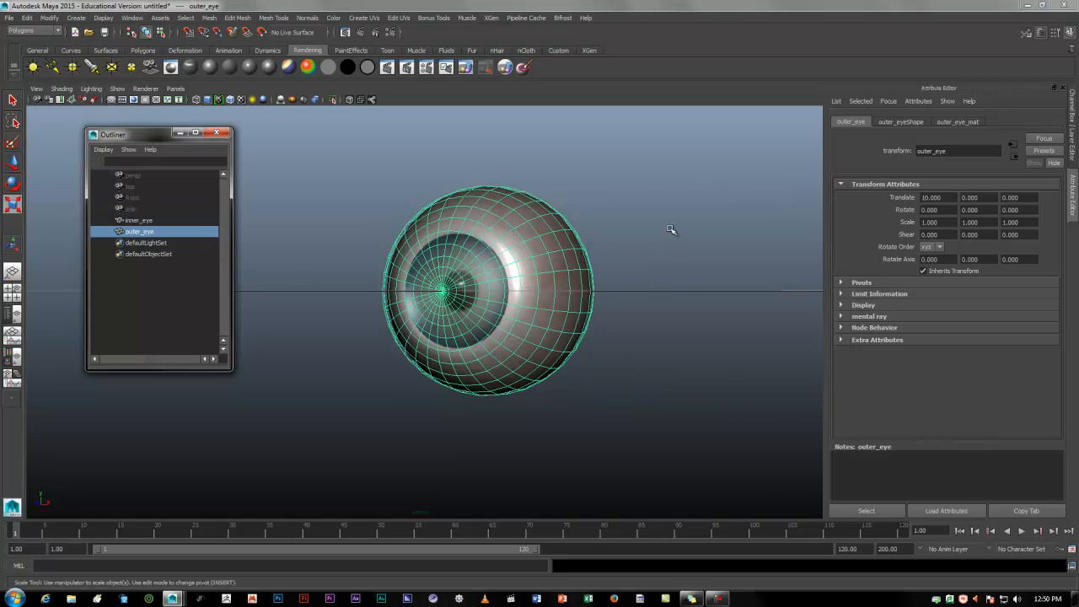
click(49, 18)
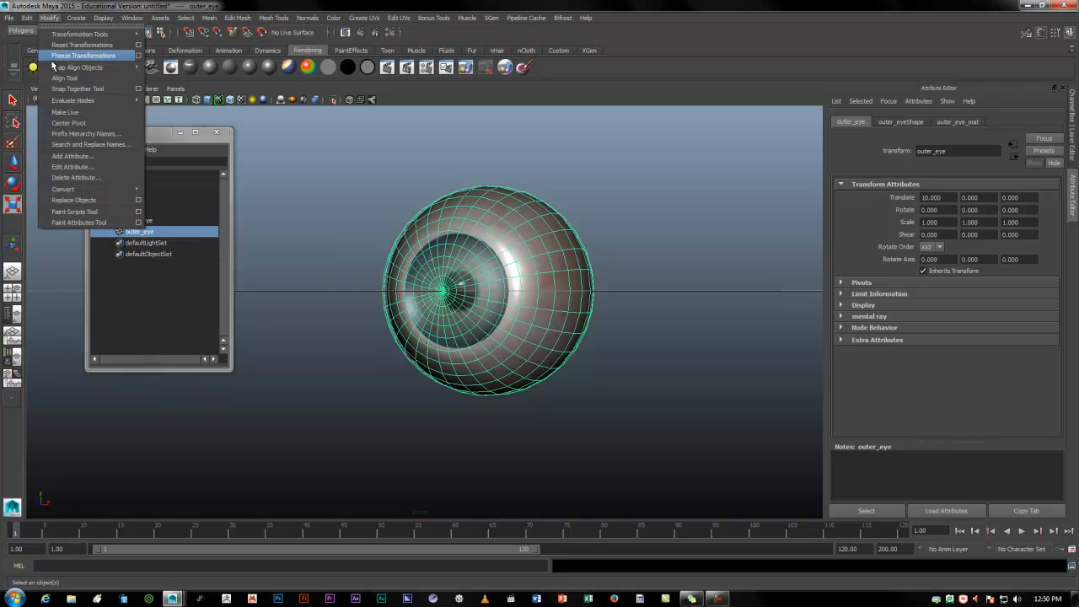
click(73, 56)
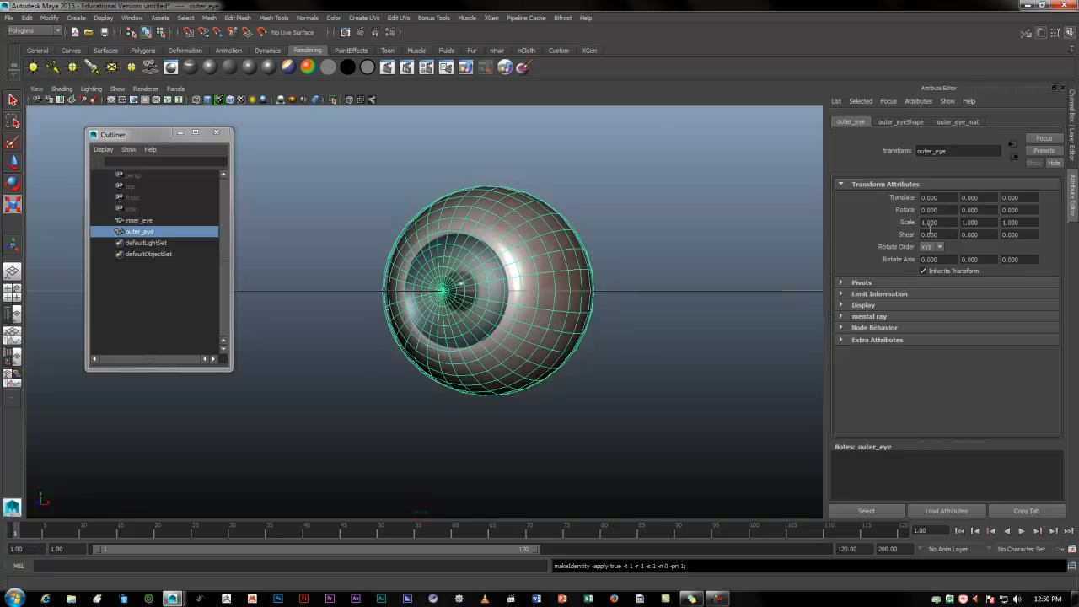
Group inner_eye and outer_eye under Parent with the group pivot set to Center, and clear the selection
click(139, 222)
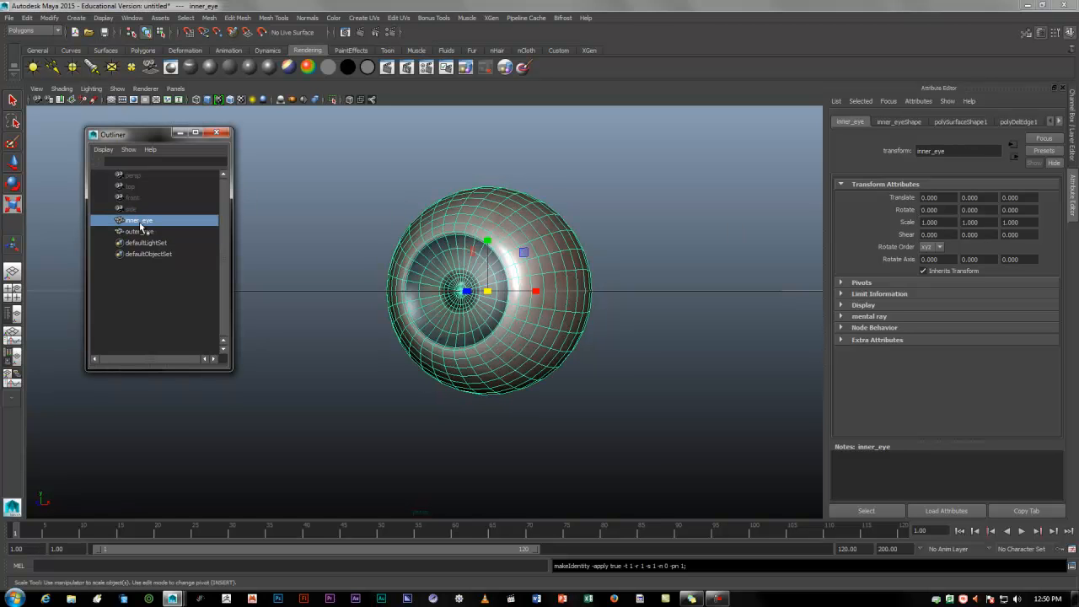
shift+click(139, 231)
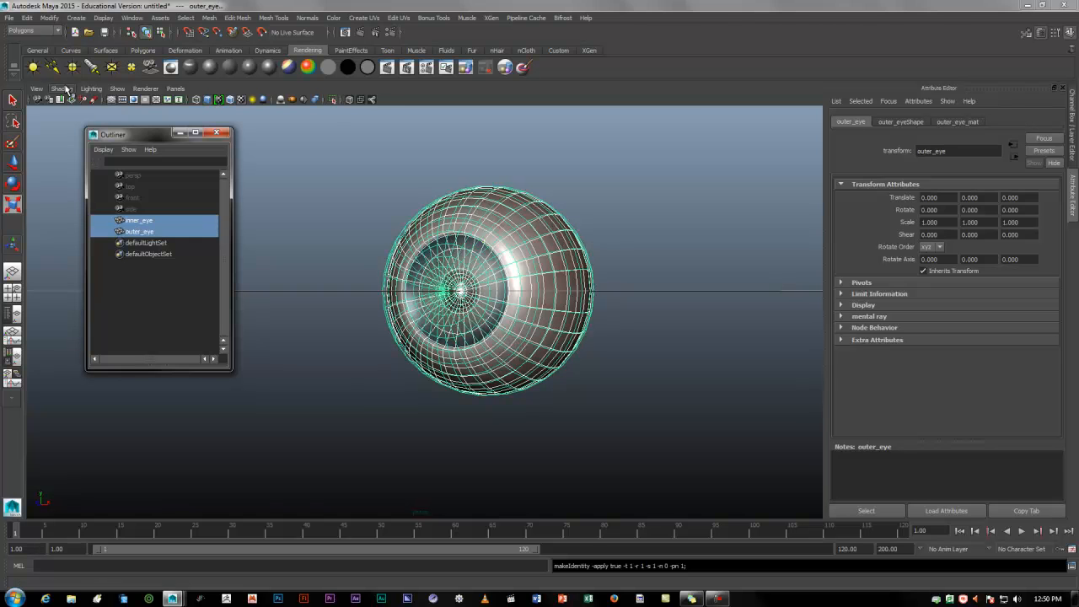
click(29, 20)
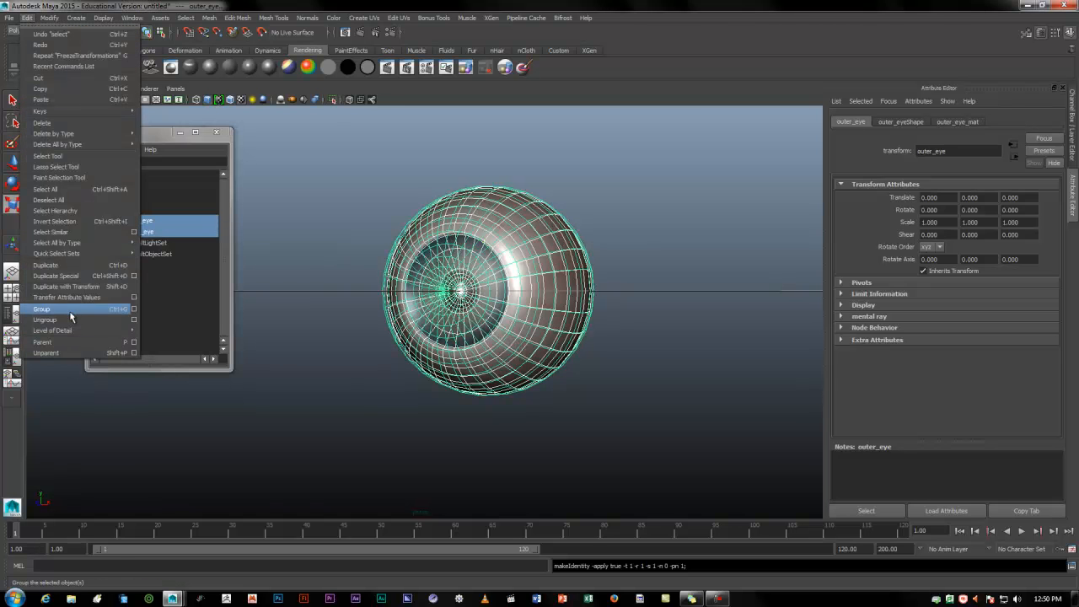
click(133, 309)
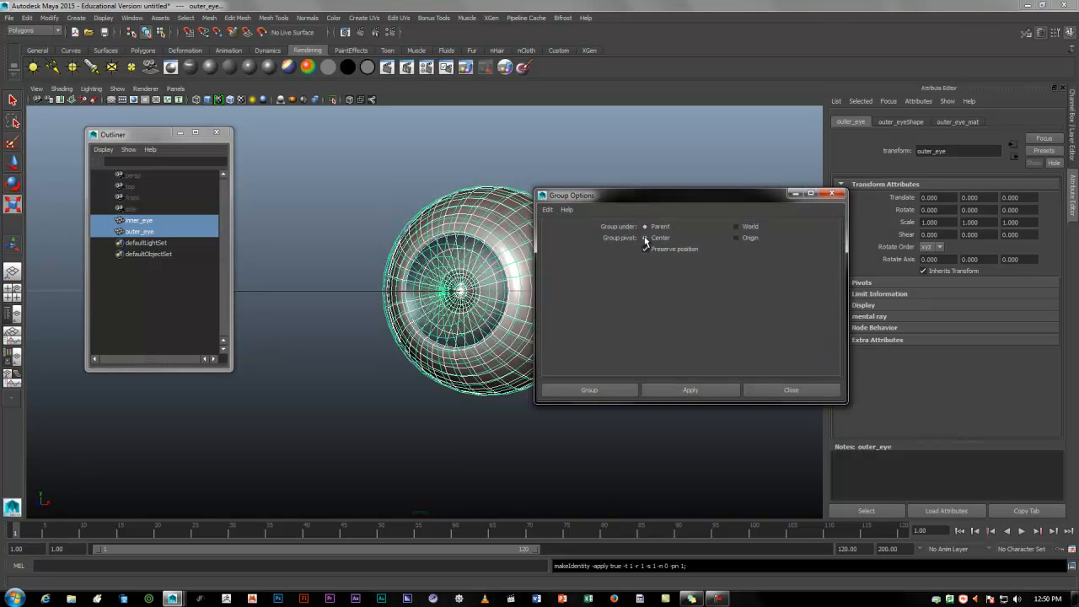
click(588, 395)
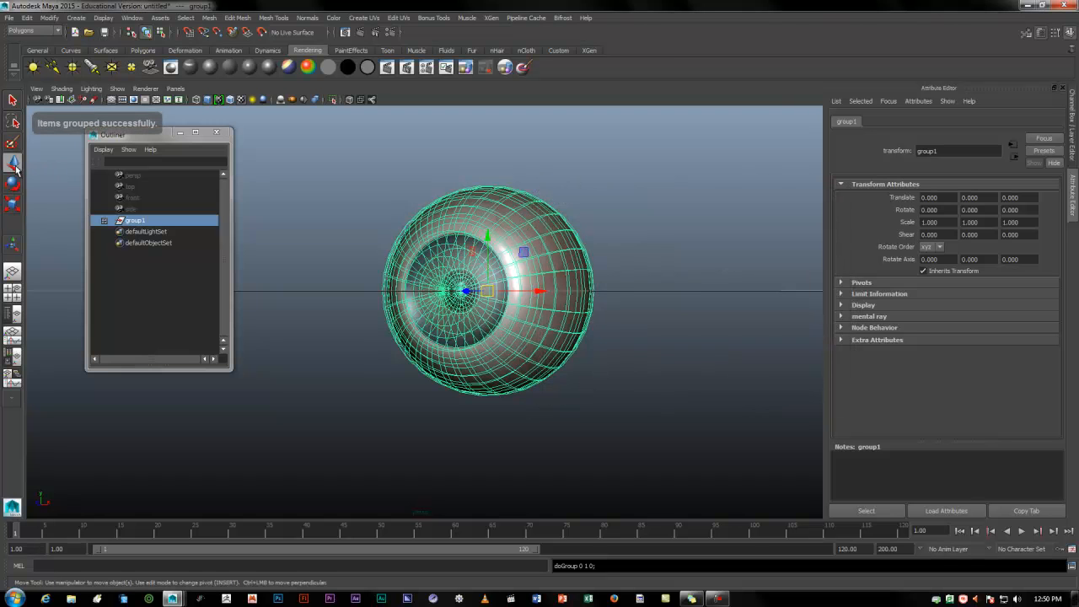
click(295, 371)
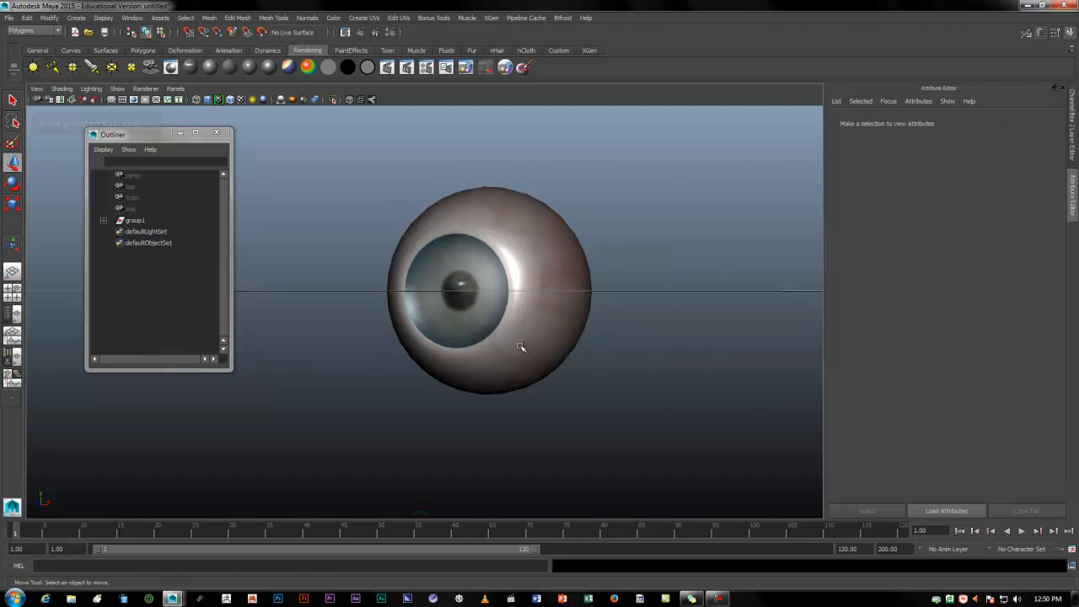
Check what gets selected when picking the eye in the viewport compared with picking its group in the Outliner
click(546, 344)
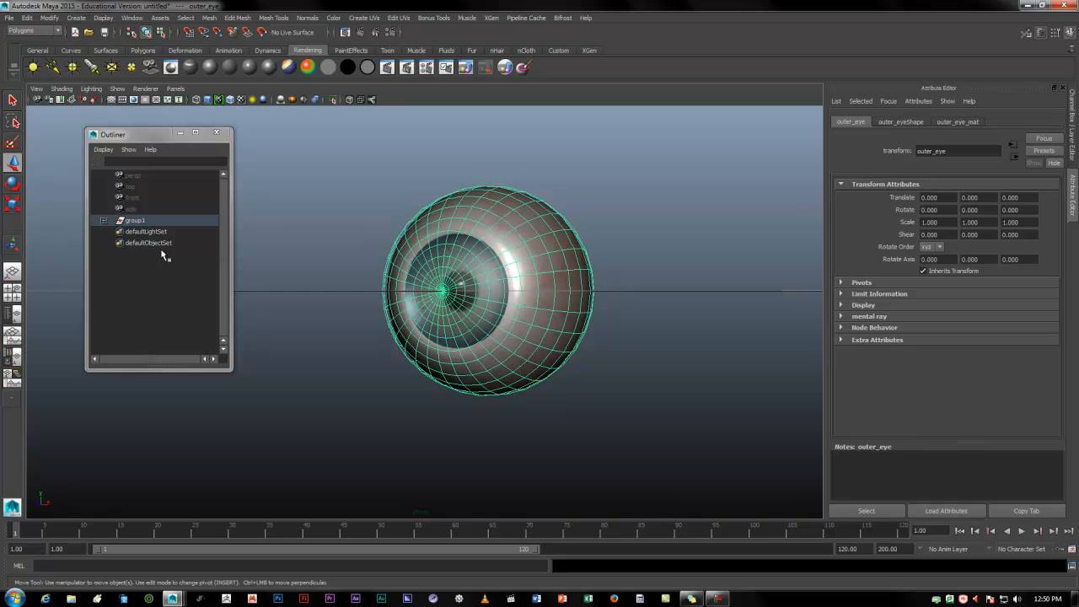
click(344, 375)
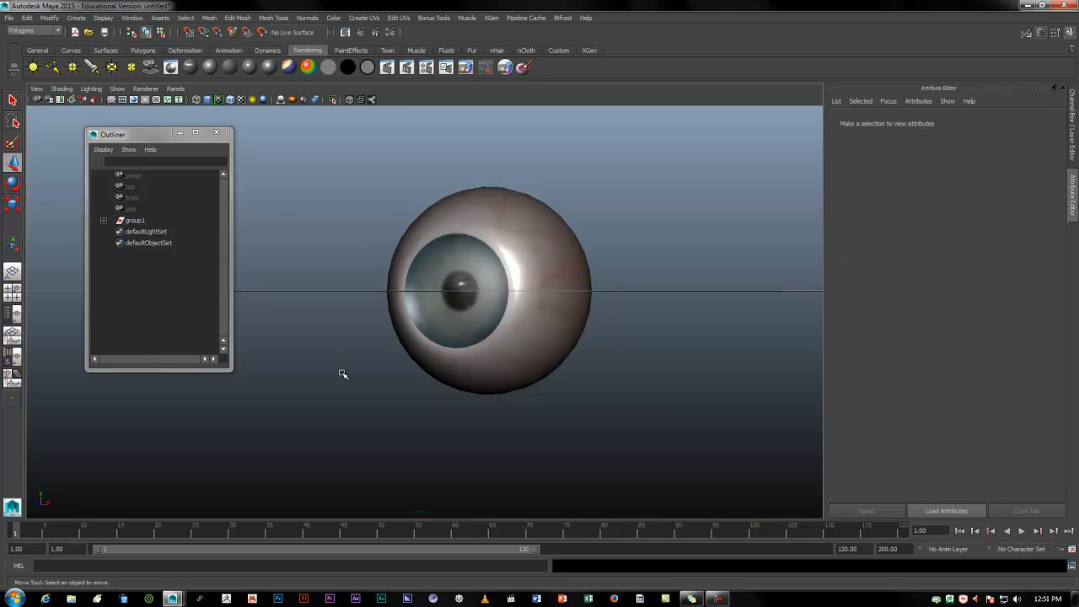
click(133, 221)
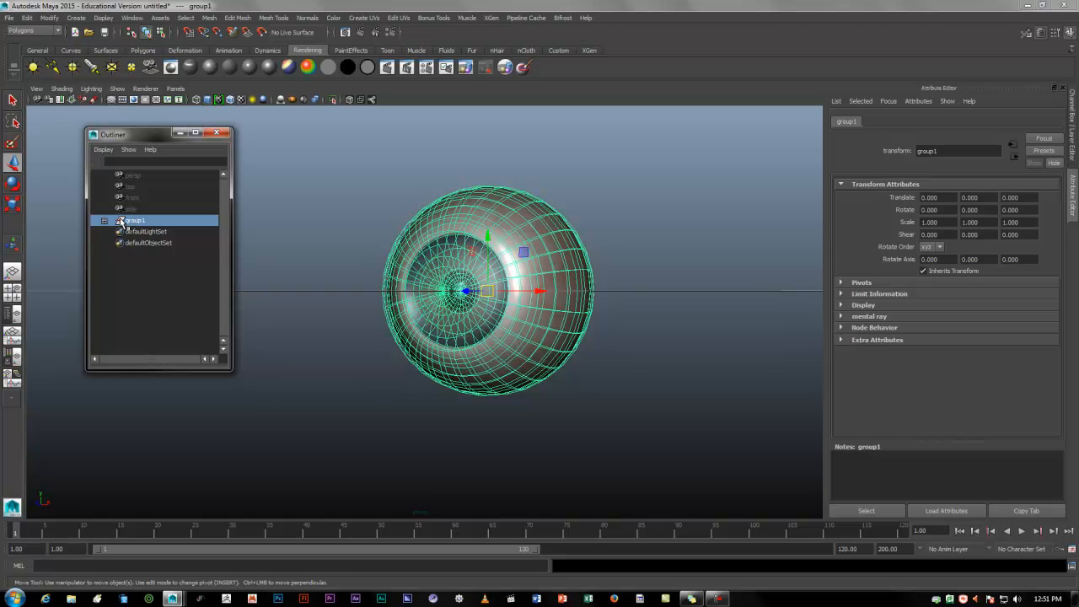
Undo the grouping of inner_eye and outer_eye
key(ctrl+z)
key(ctrl+z)
key(ctrl+z)
key(ctrl+z)
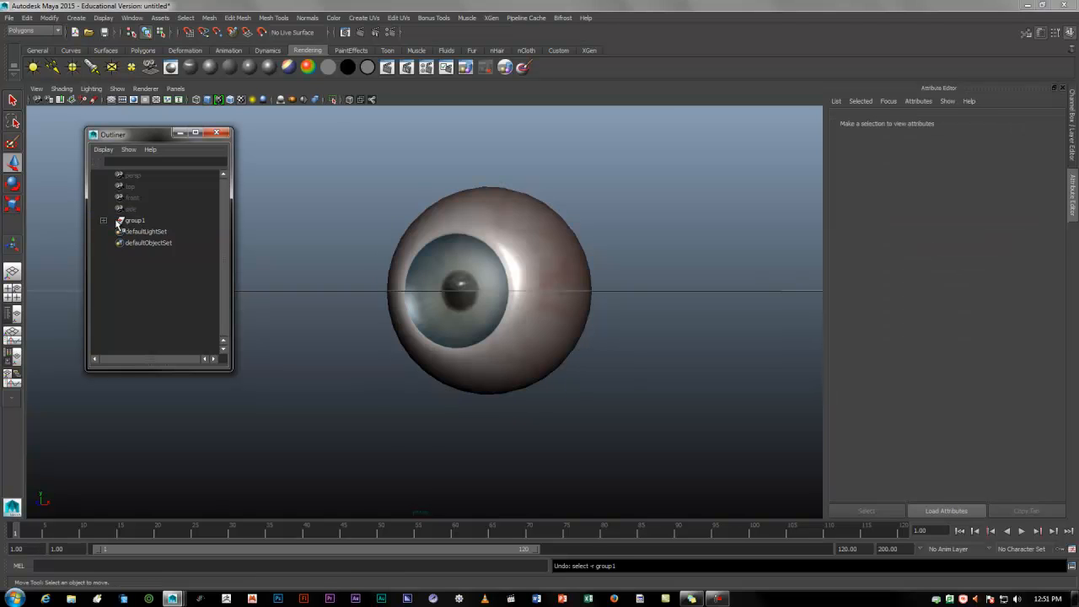
key(ctrl+z)
key(ctrl+z)
key(ctrl+z)
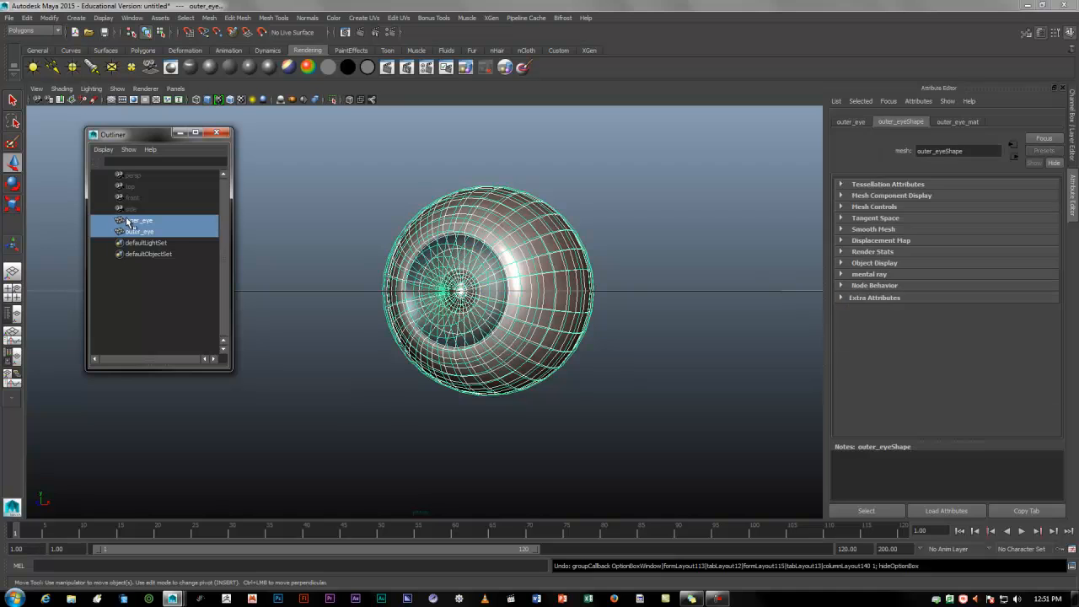
Check how inner_eye and outer_eye select individually in the Outliner and the viewport, and clear the selection
click(148, 221)
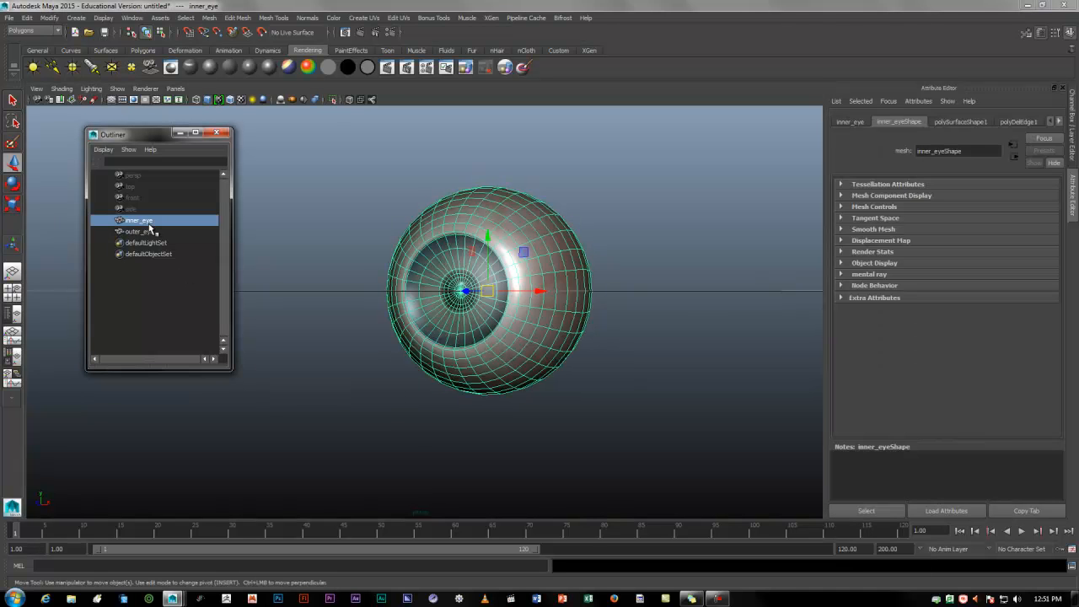
click(345, 363)
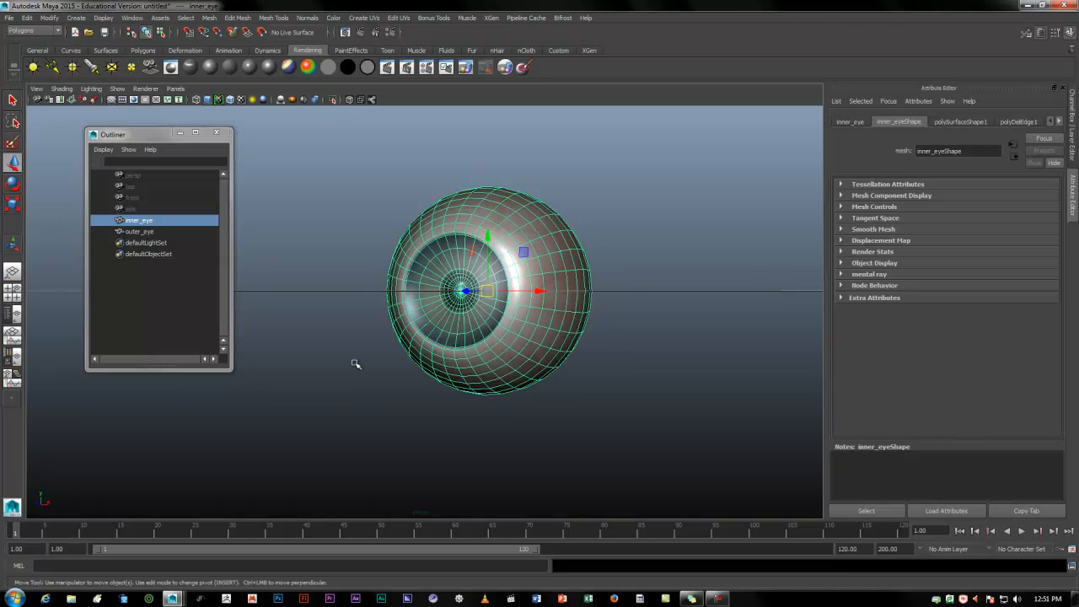
click(534, 349)
click(481, 418)
click(522, 330)
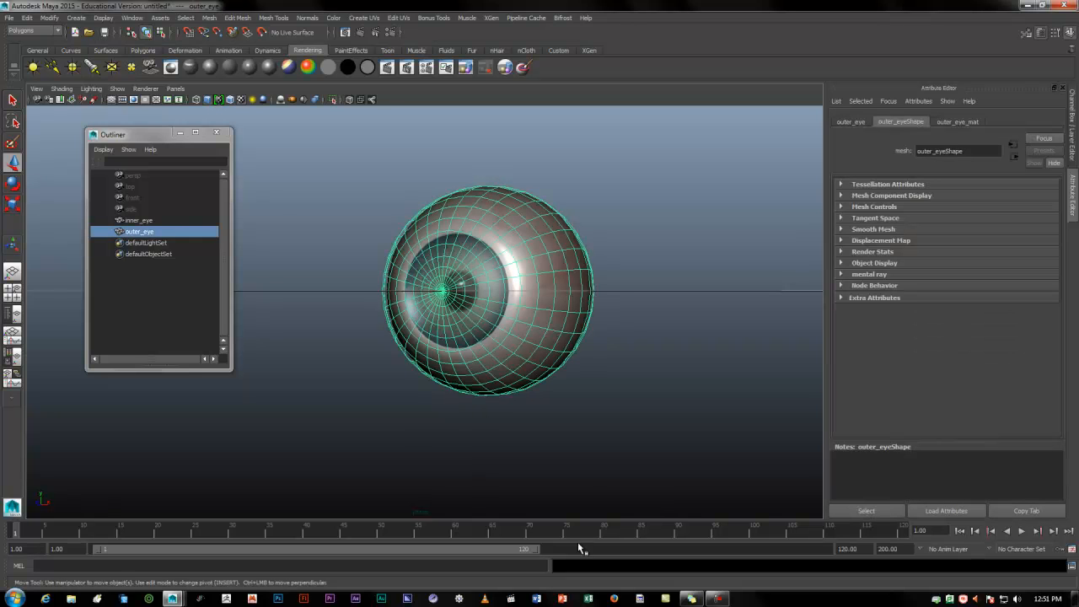
click(174, 306)
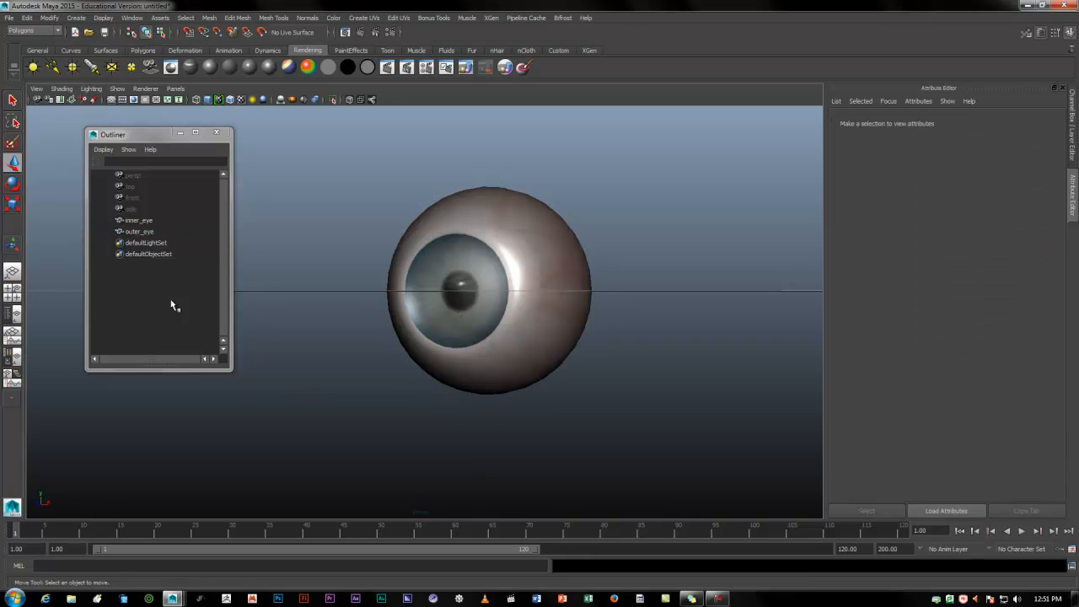
Parent inner_eye under outer_eye and select outer_eye in the viewport to check the hierarchy
click(136, 220)
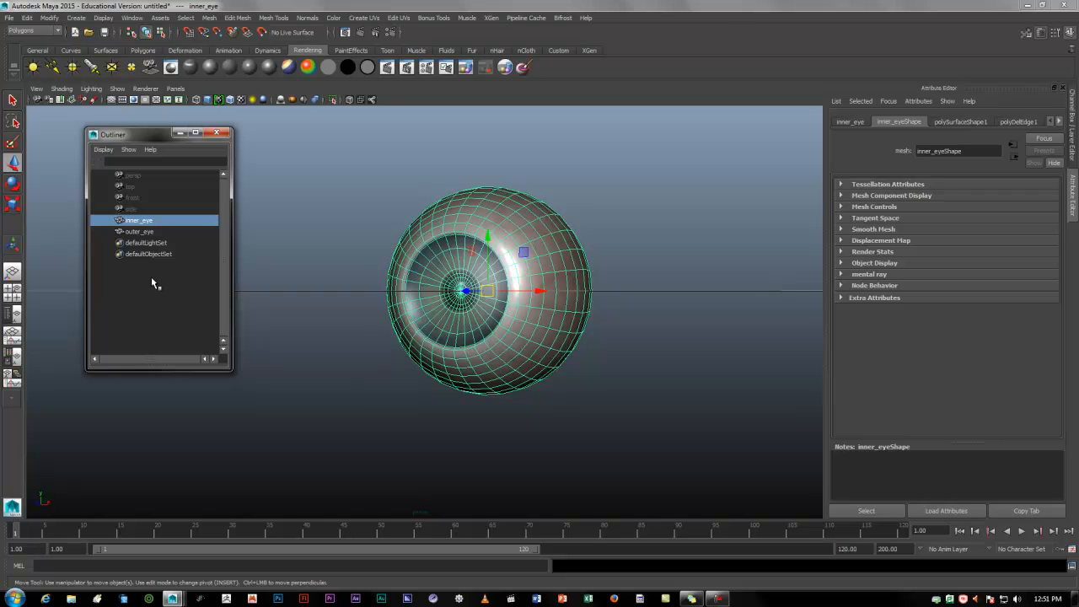
ctrl+click(145, 232)
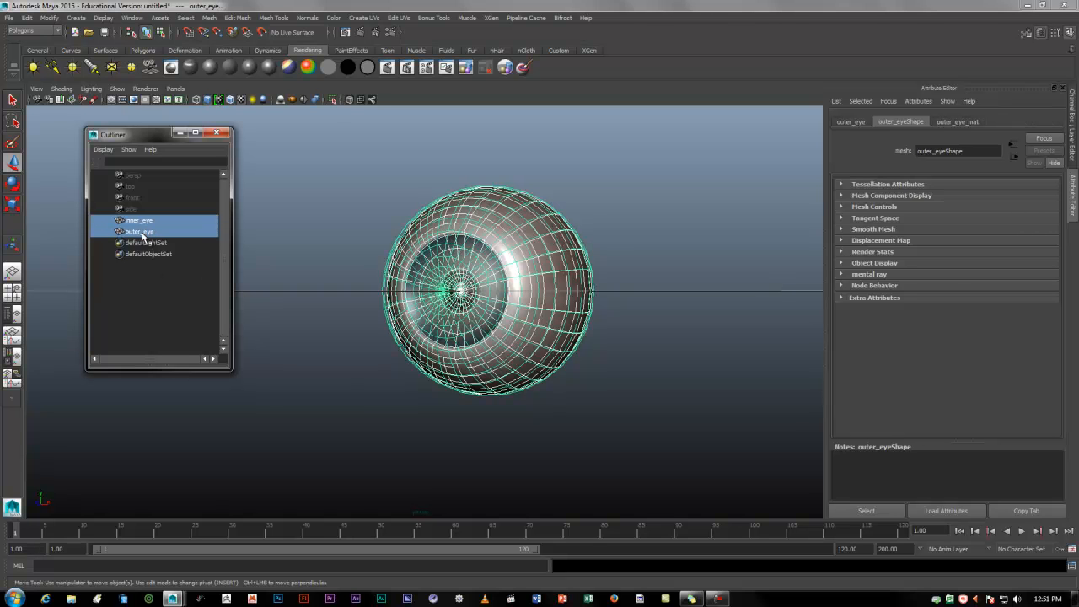
key(p)
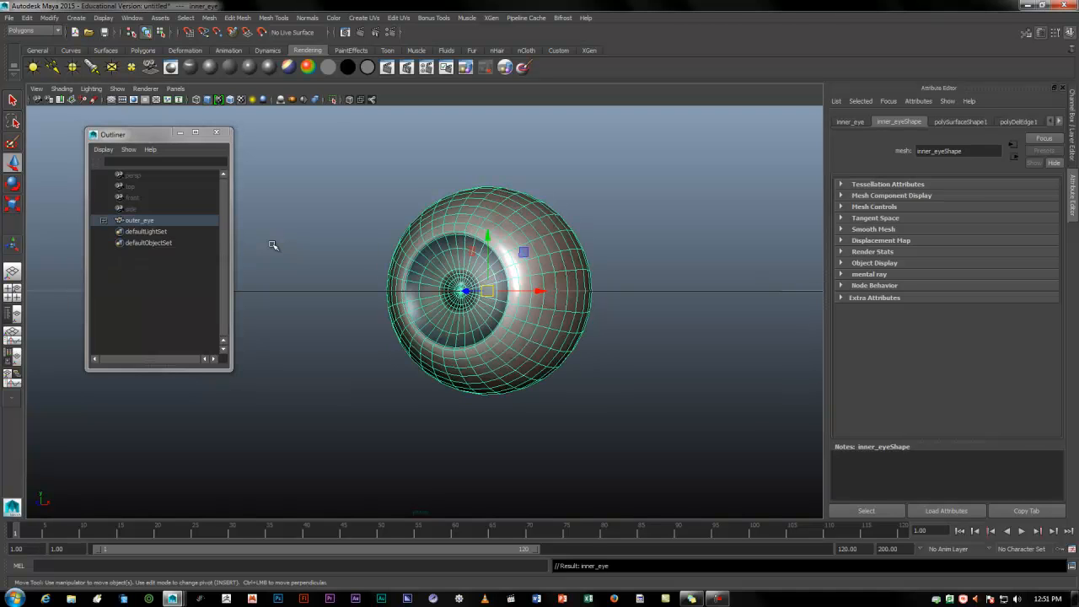
click(379, 345)
click(585, 299)
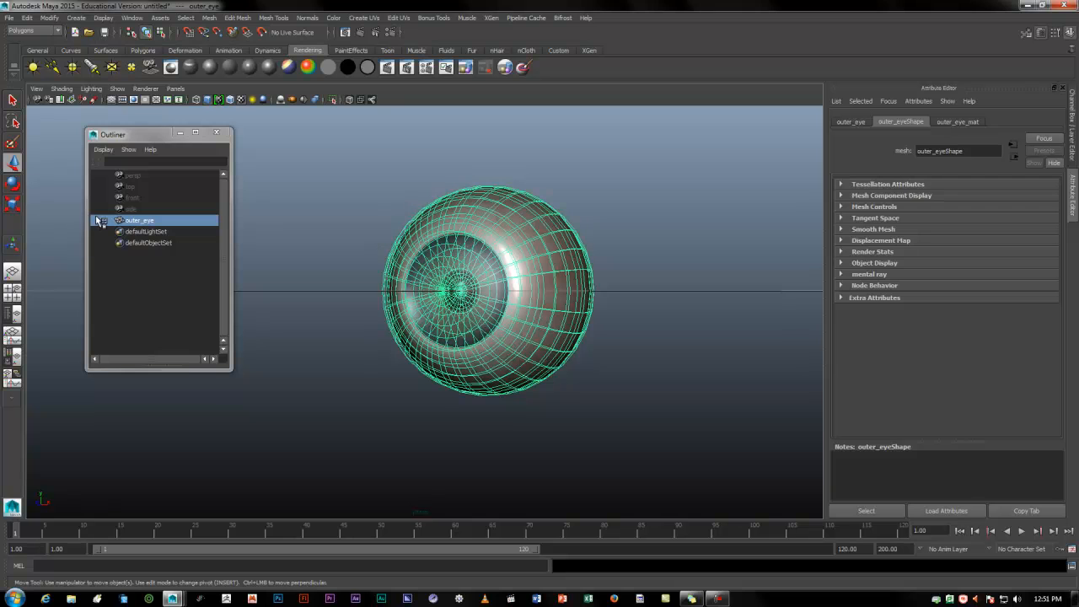
Create a display layer from the selected outer_eye and name it Eye
click(1073, 151)
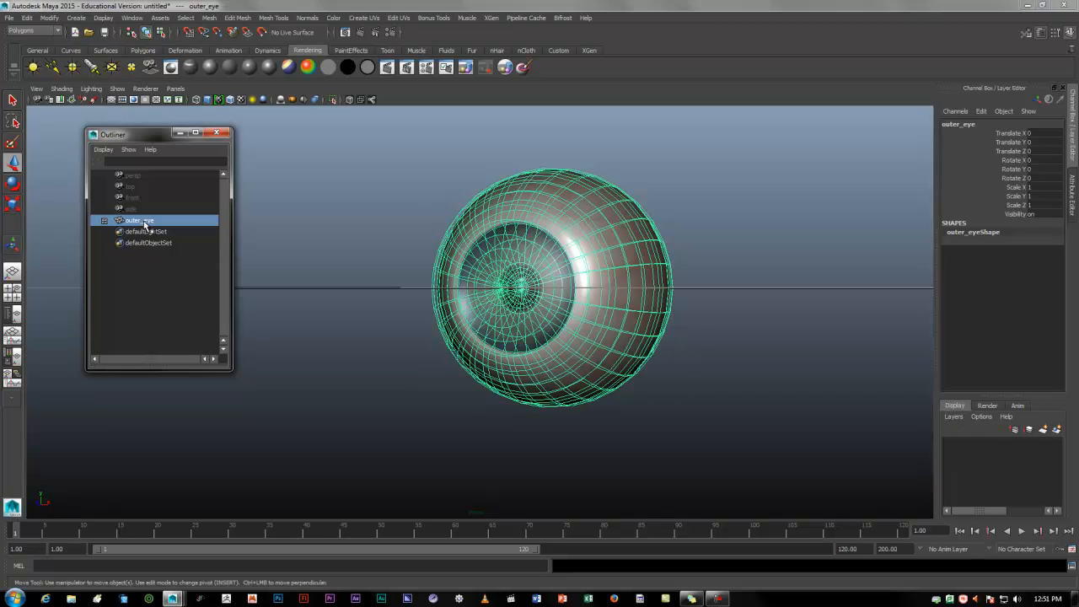
click(962, 419)
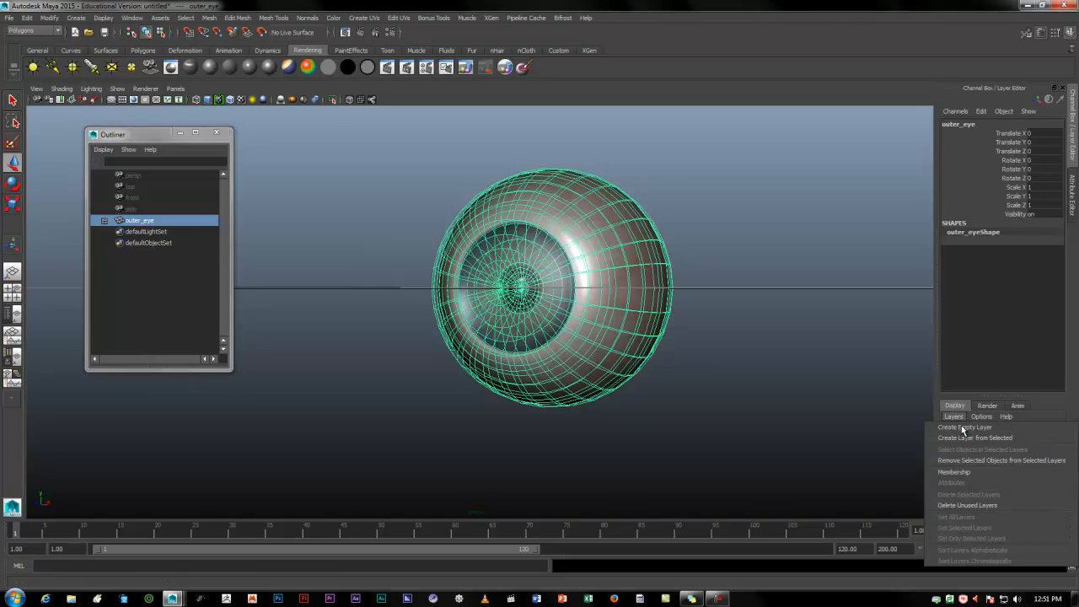
click(961, 437)
click(995, 444)
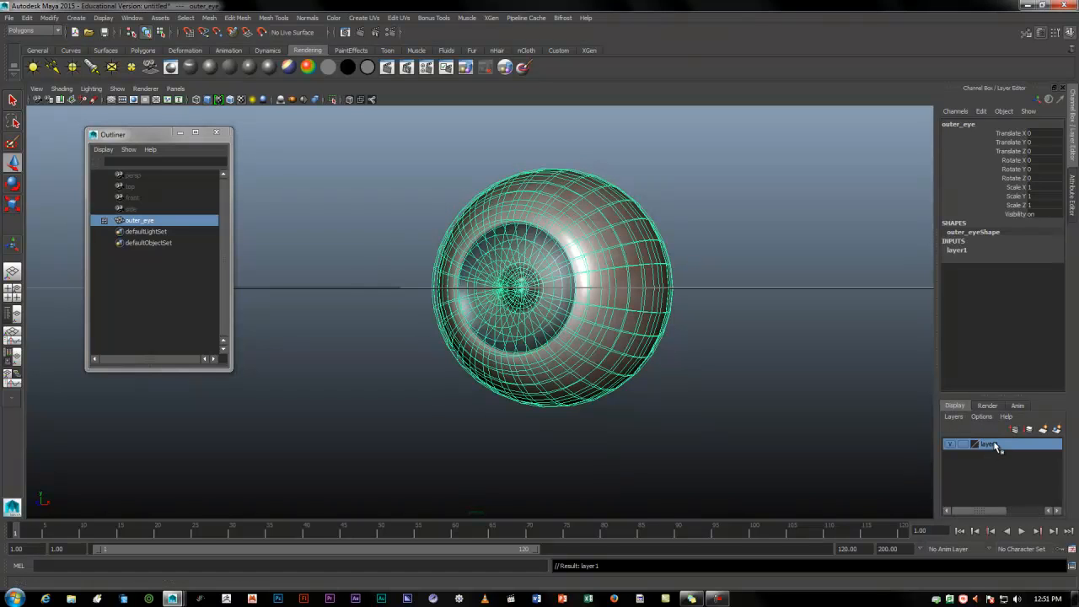
double_click(996, 445)
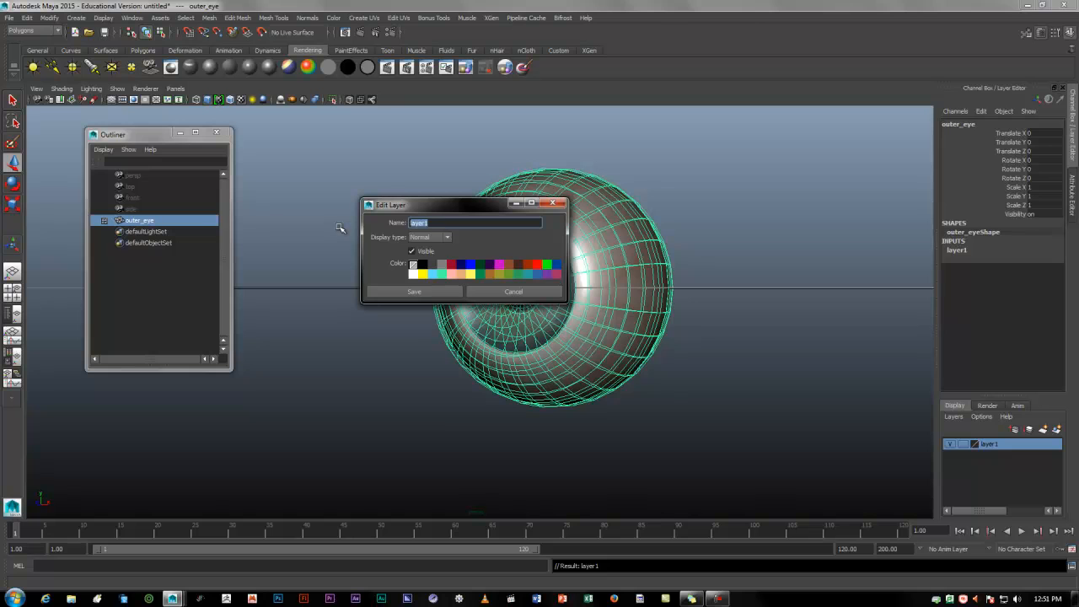
text(E)
click(414, 292)
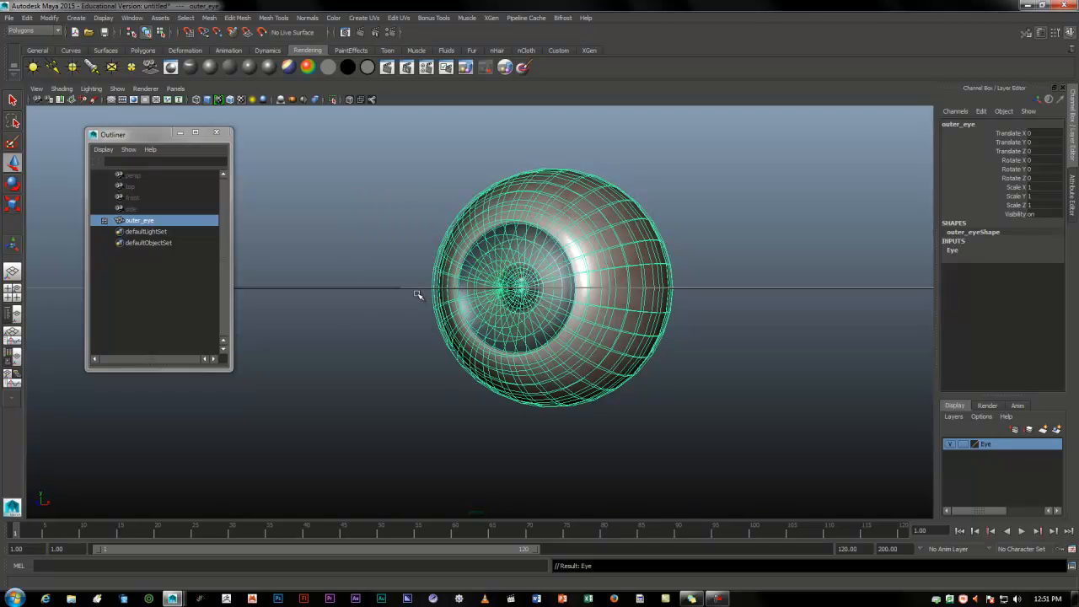
Close the Outliner and save the scene as Eyeball in Maya ASCII format in the Self_Portrait scenes folder
click(216, 132)
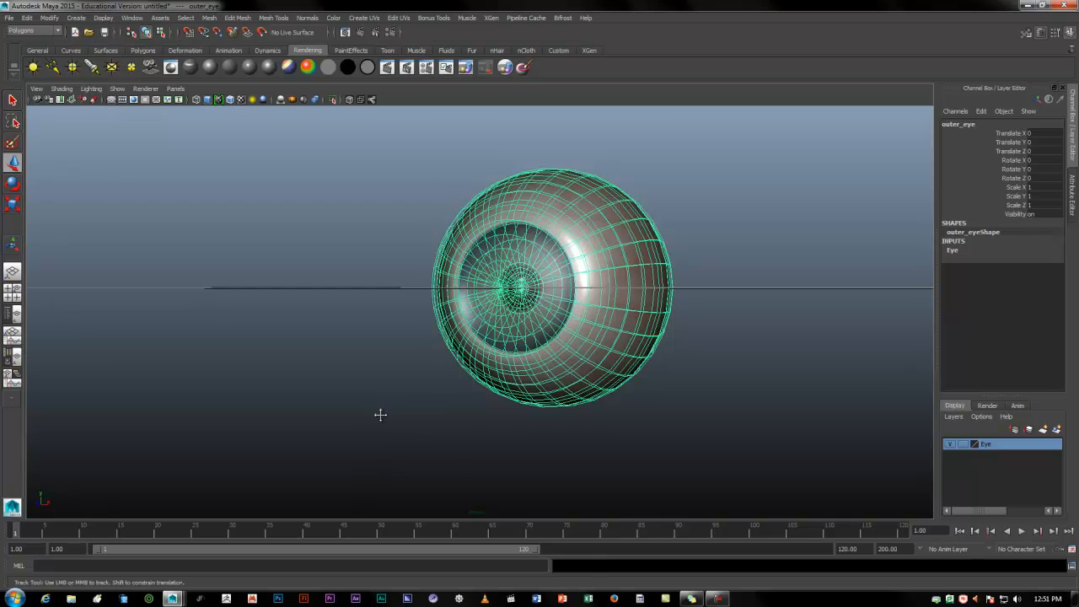
alt+drag(380, 414, 312, 430)
click(9, 17)
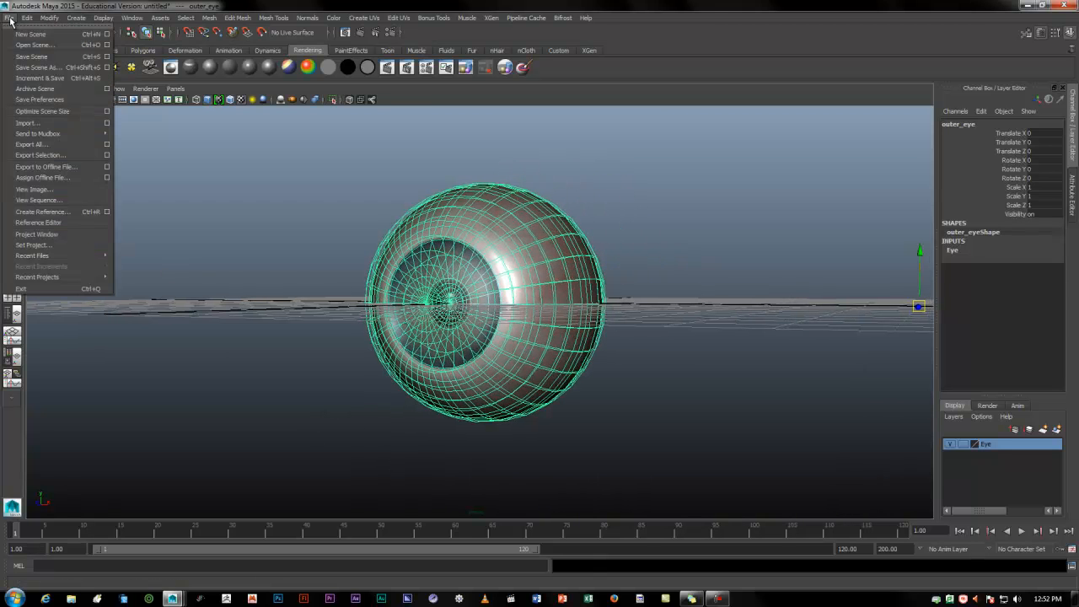
mouse_move(44, 133)
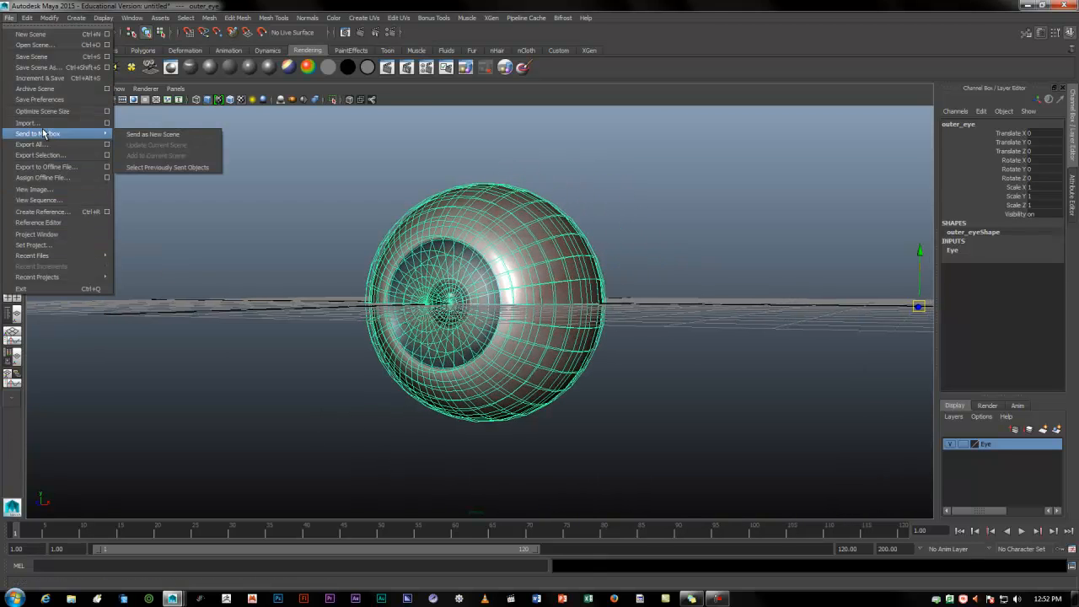
click(57, 68)
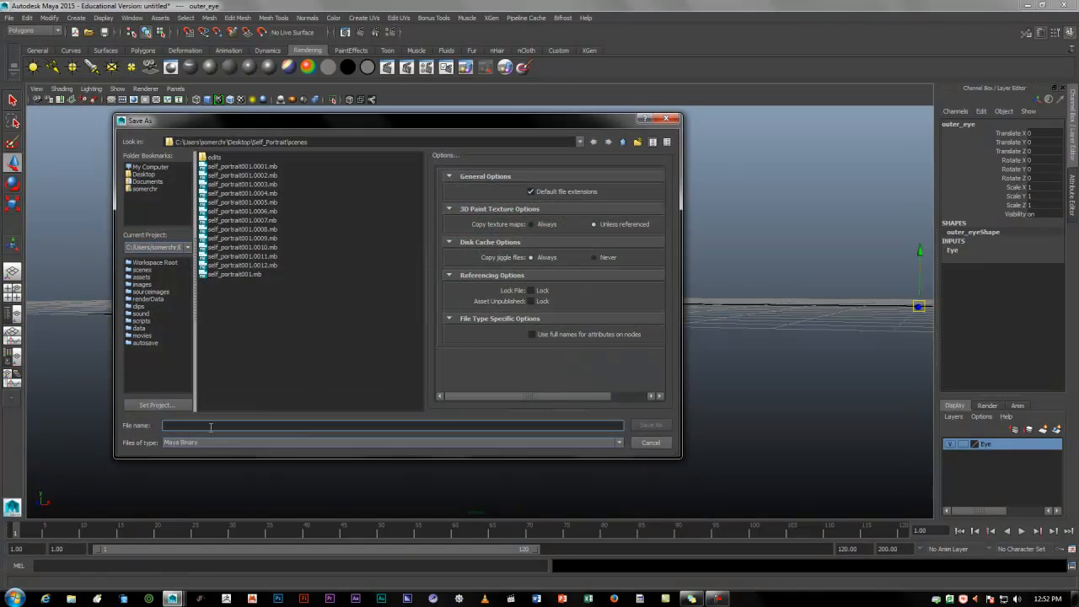
text(ey)
click(192, 440)
click(194, 455)
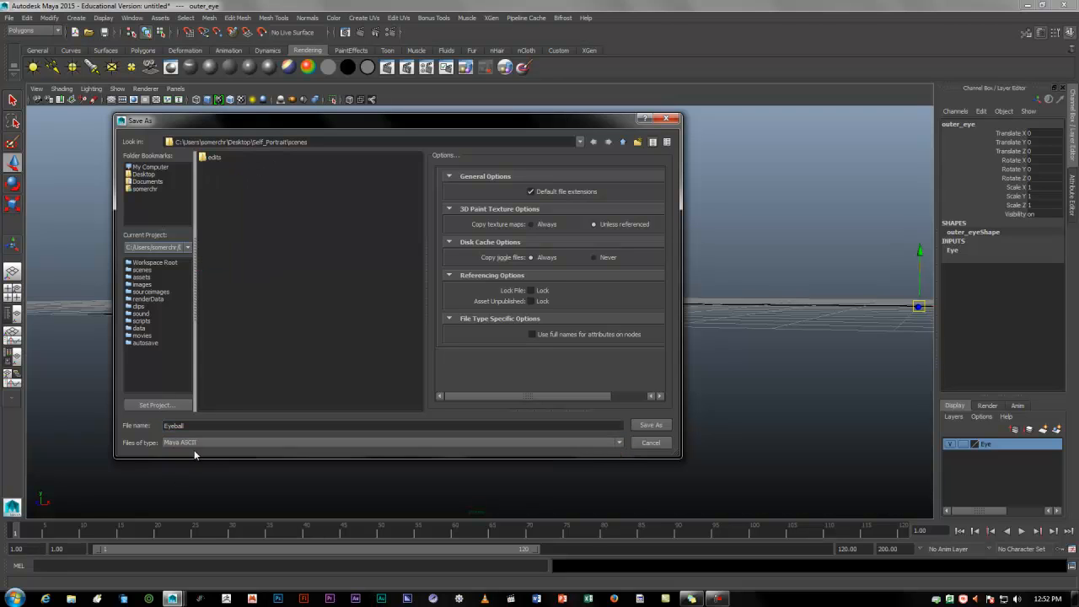
click(647, 425)
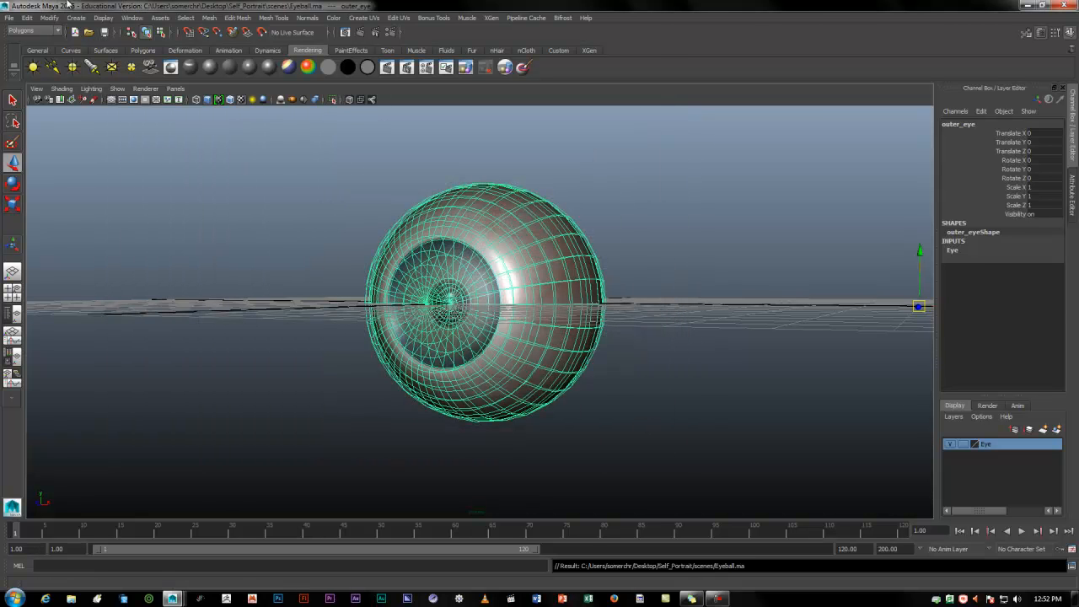
Set the file type for exporting the selected eye to DAE_FBX export
click(10, 17)
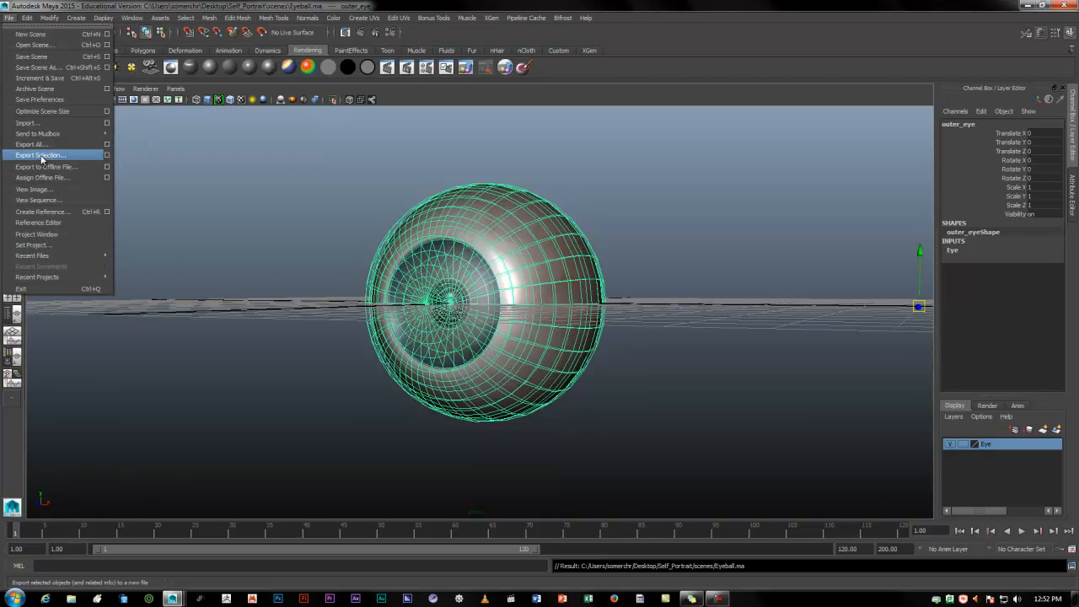
click(108, 156)
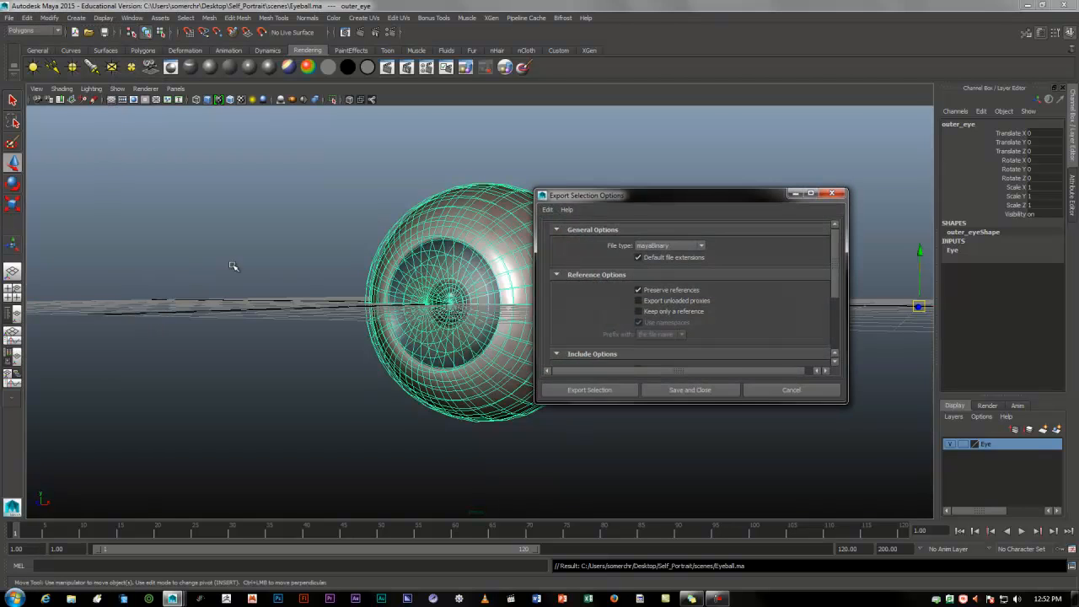
click(666, 246)
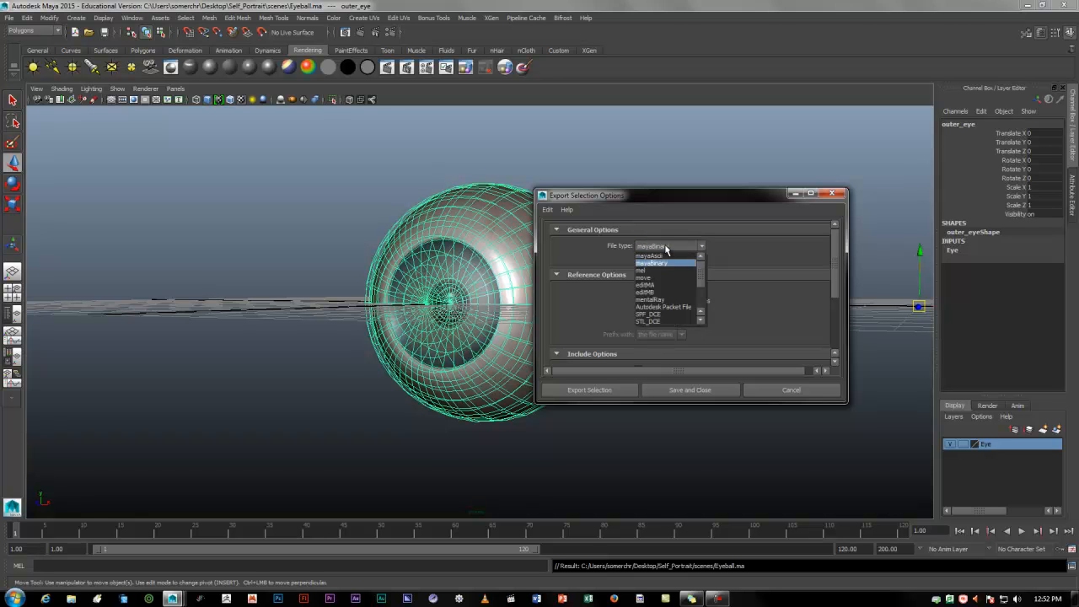
drag(702, 273, 701, 306)
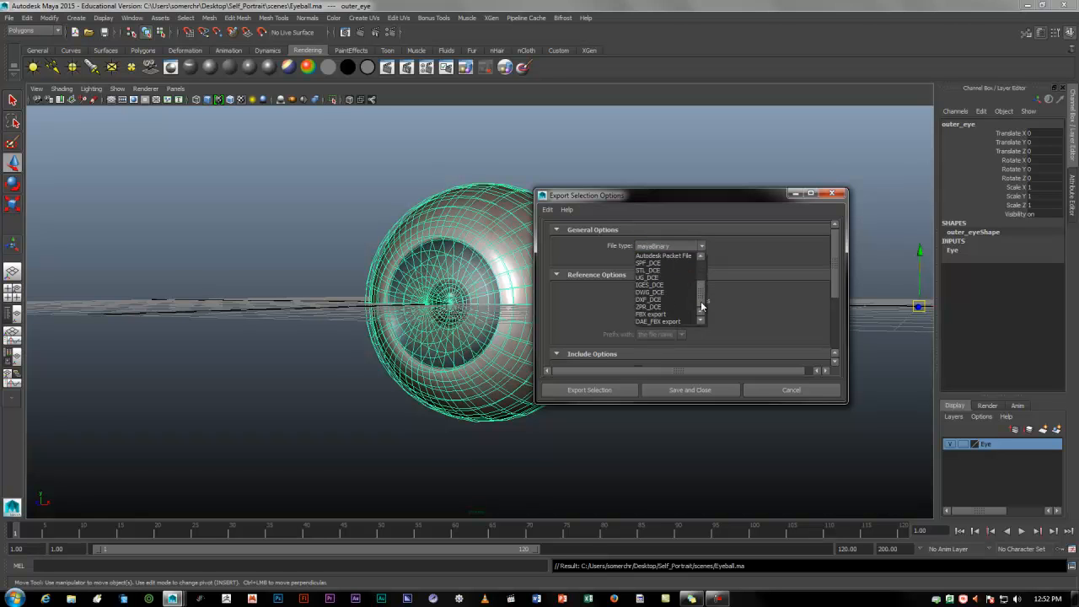
click(657, 321)
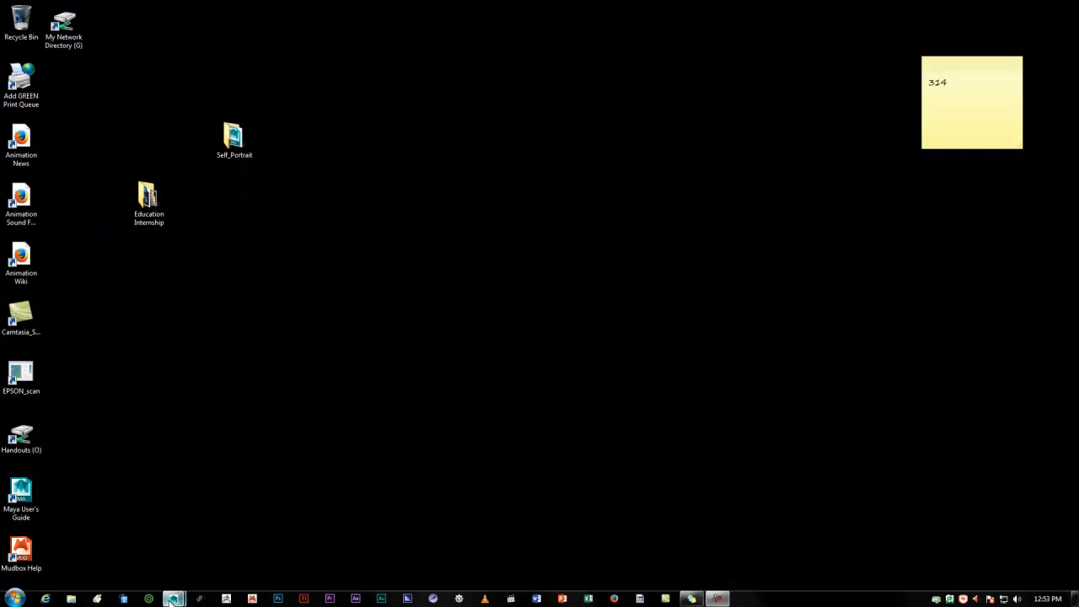
Switch to the Maya window with the self_portrait001.0012.mb head scene and import Eyeball.ma into it
mouse_move(175, 599)
click(210, 555)
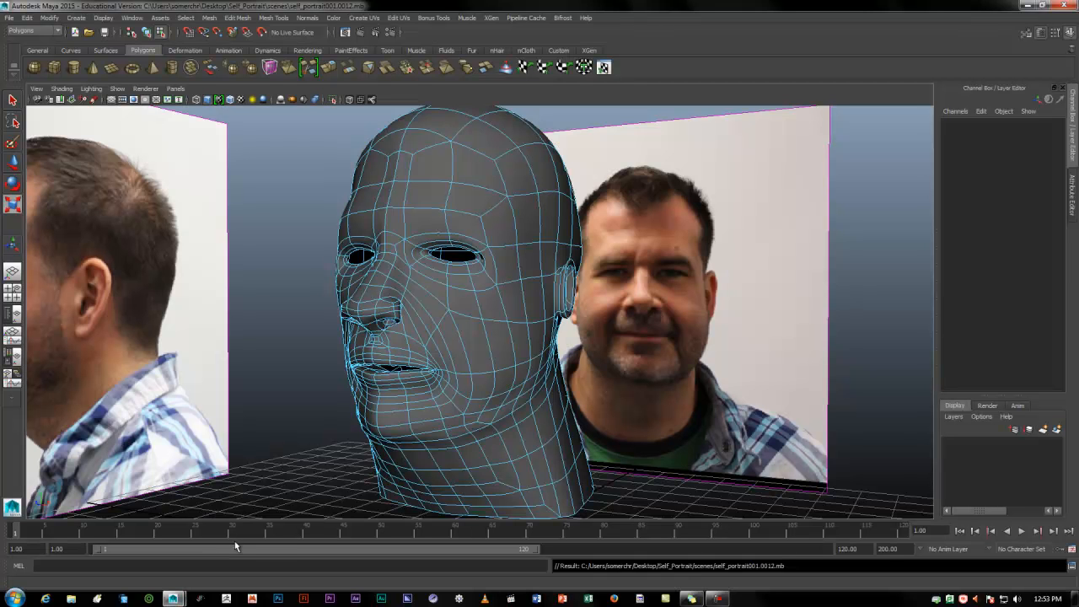
click(10, 19)
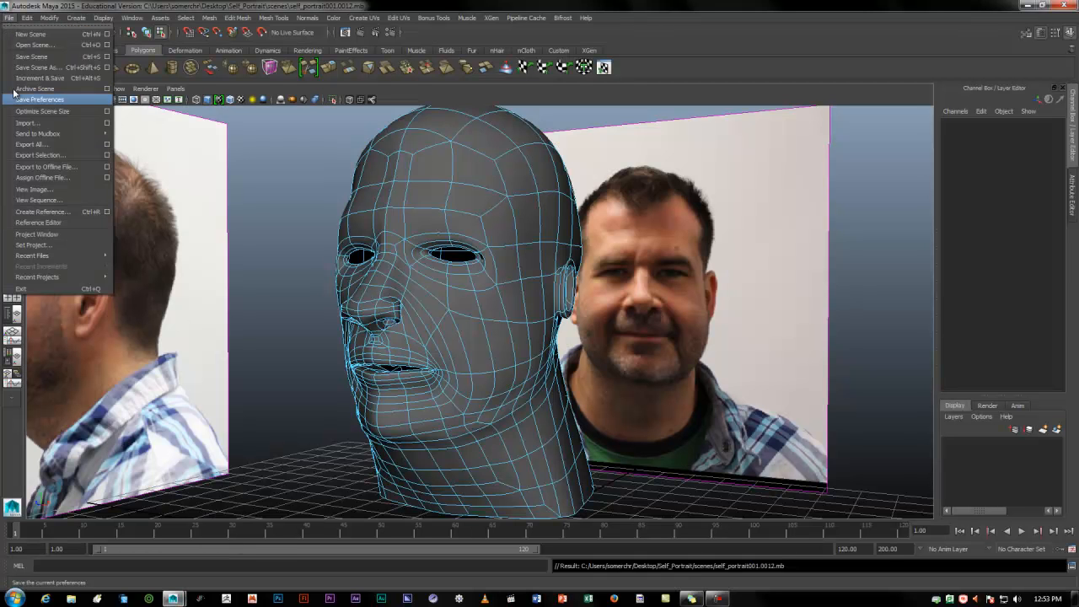
click(34, 124)
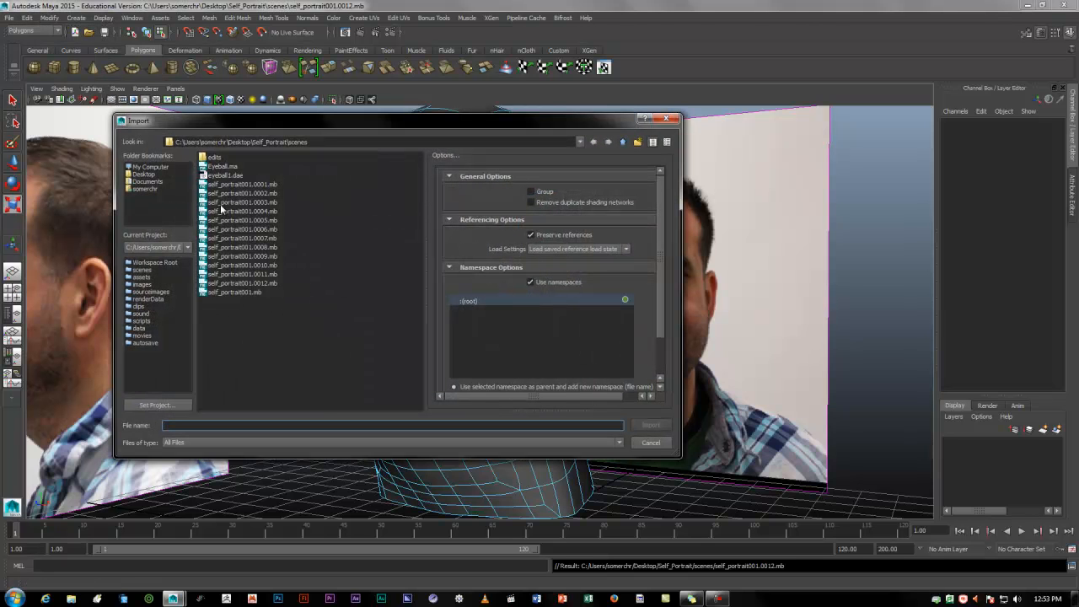
click(221, 167)
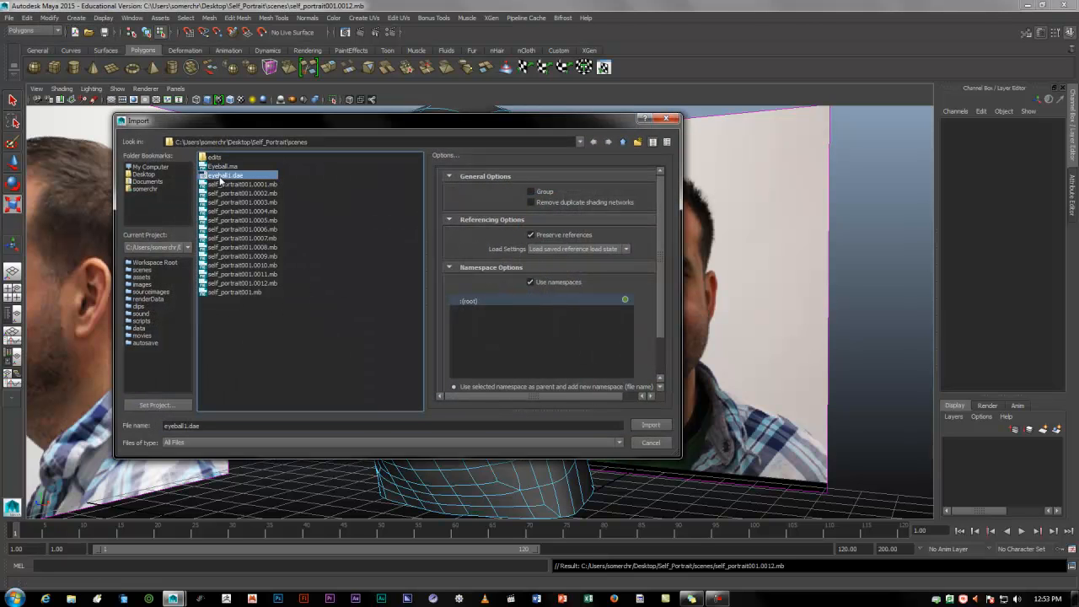
click(659, 426)
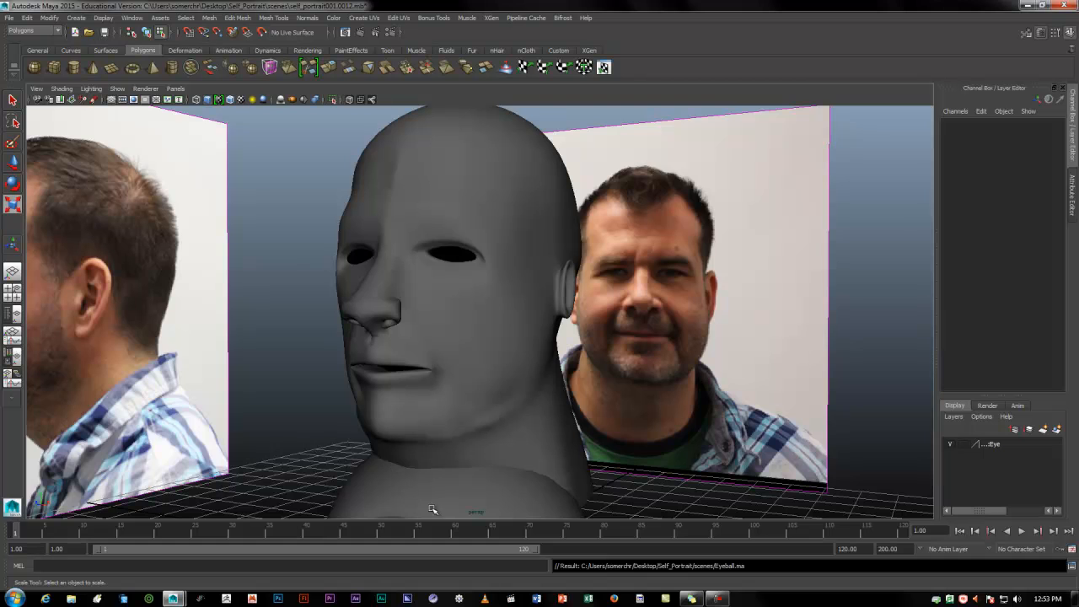
scroll(431, 510, down, 3)
scroll(431, 509, down, 3)
scroll(430, 506, up, 2)
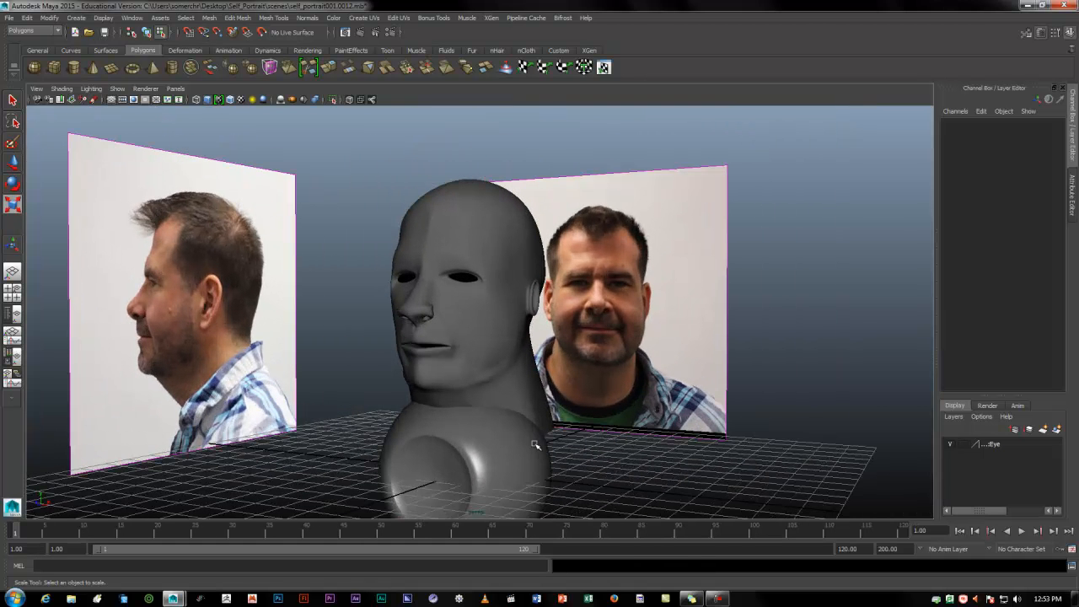
Rename the imported display layer as Eye
click(502, 463)
click(999, 444)
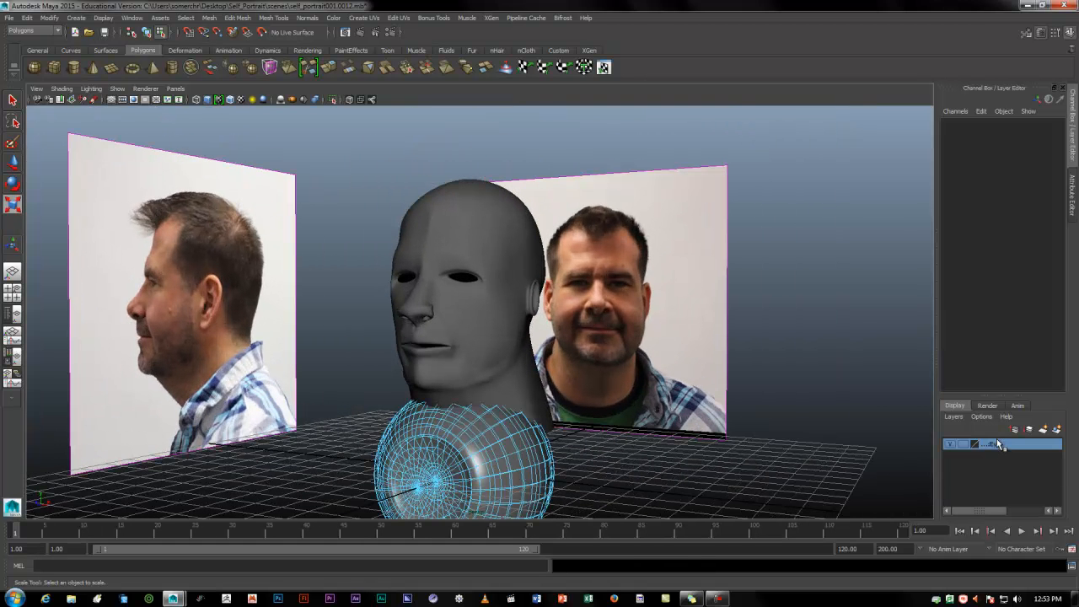
double_click(998, 446)
drag(462, 224, 331, 226)
text(Eye)
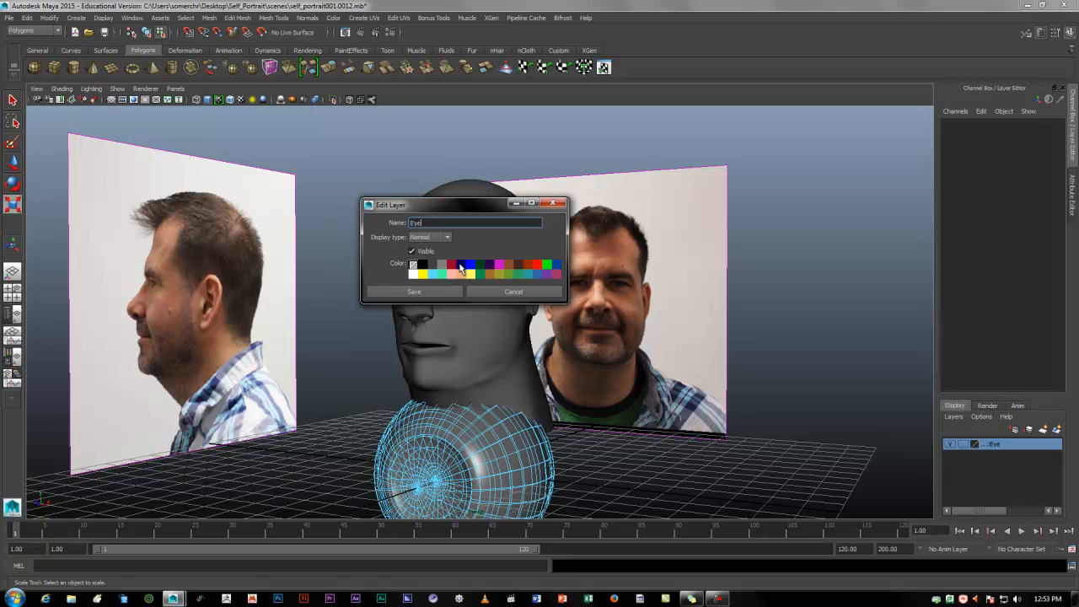
click(442, 293)
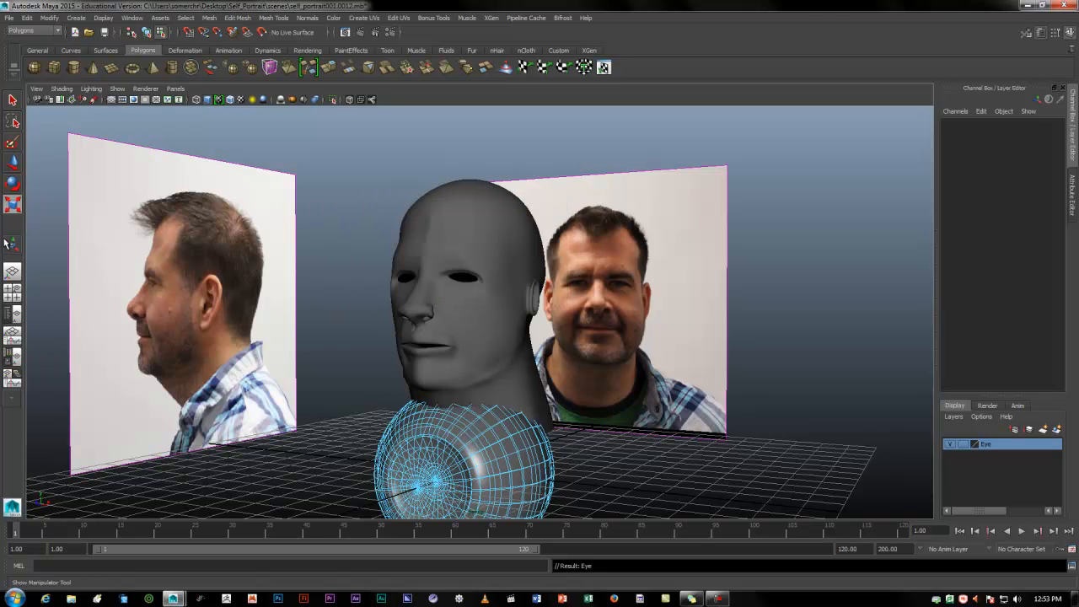
Turn on textured shading and switch back to object selection mode with nothing selected
key(6)
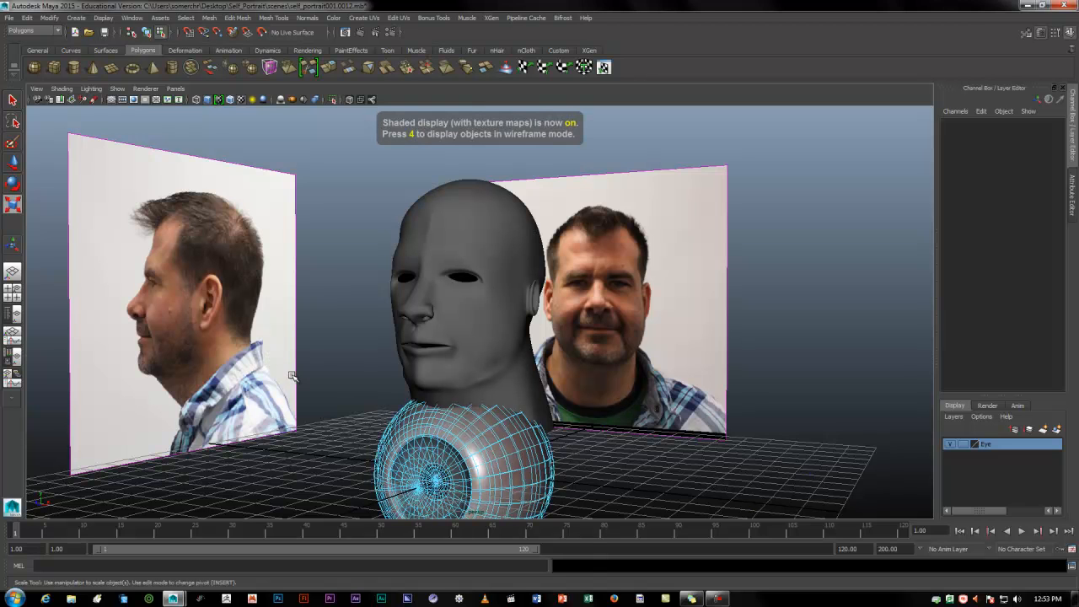
key(F8)
click(335, 357)
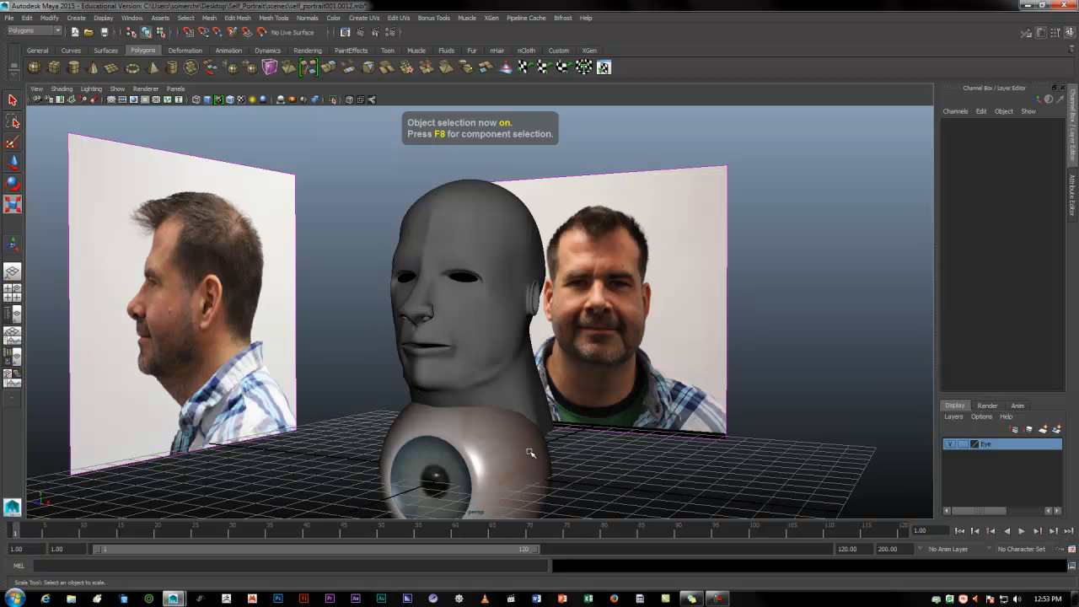
alt+middle_drag(602, 469, 602, 374)
alt+drag(602, 371, 653, 338)
Center the pivot of the imported outer_eye and scale the eye down uniformly to about 0.355
click(546, 342)
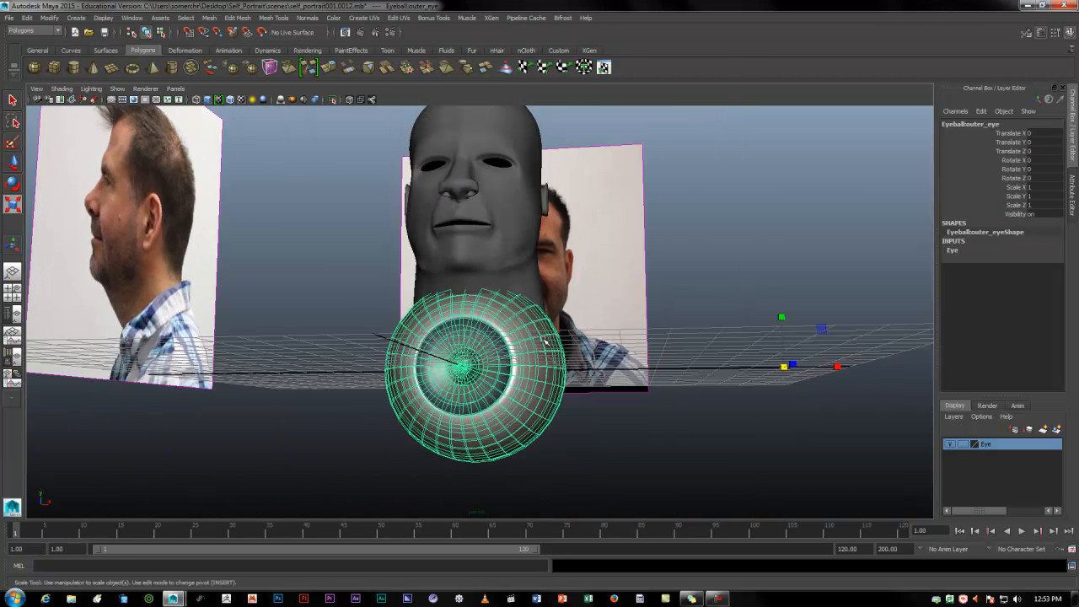
alt+drag(633, 390, 732, 455)
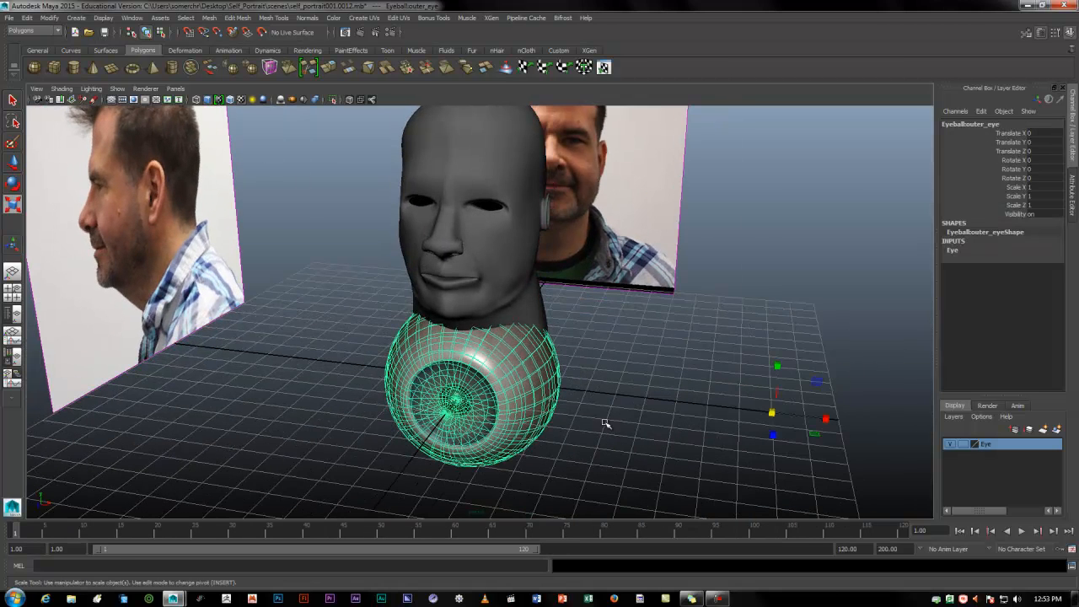
alt+drag(595, 430, 732, 432)
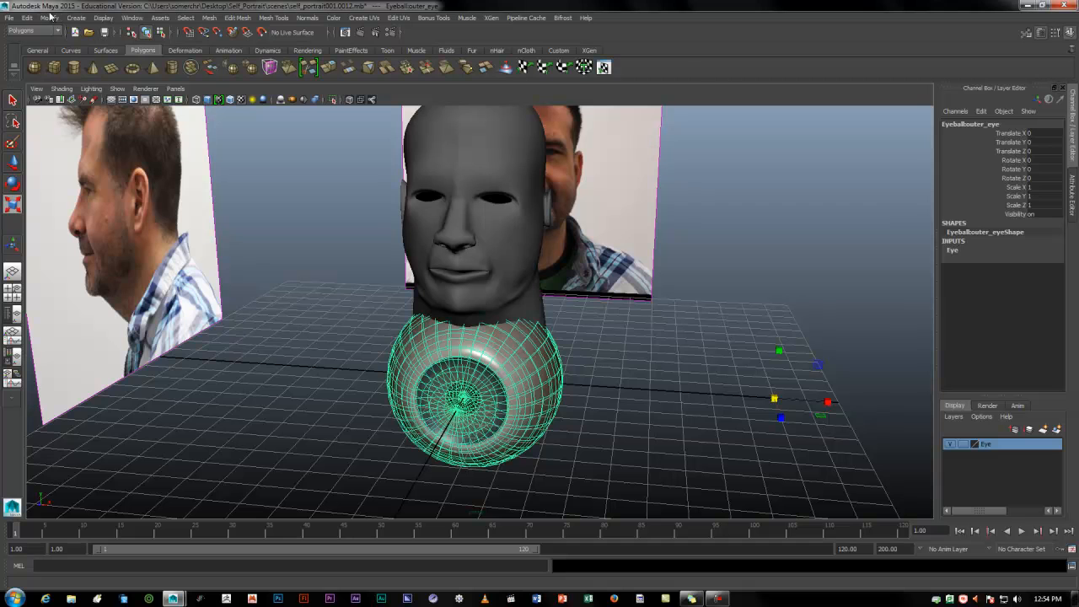
click(49, 17)
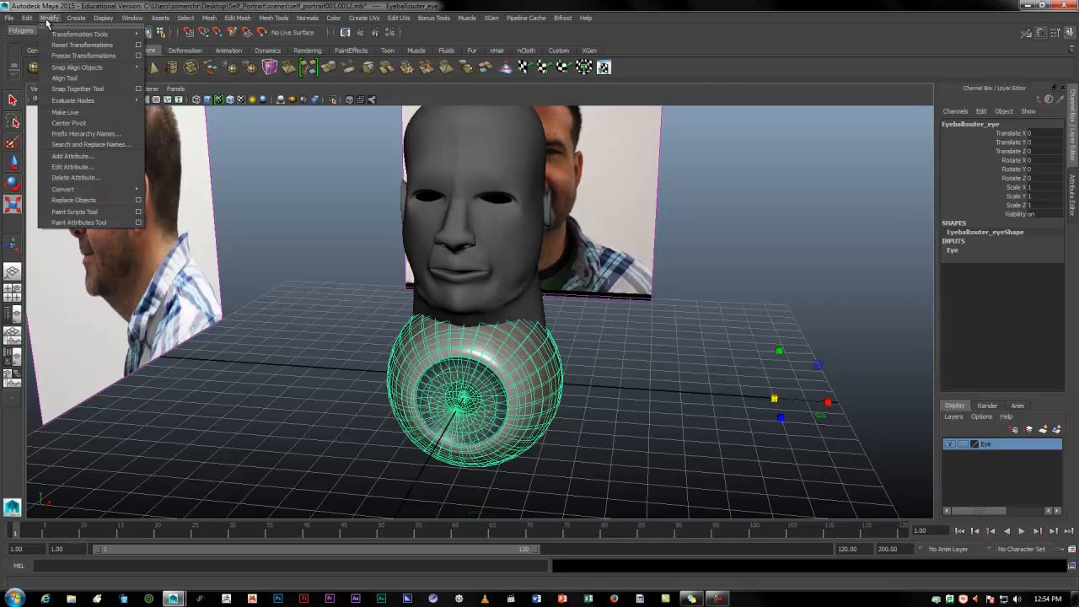
click(67, 123)
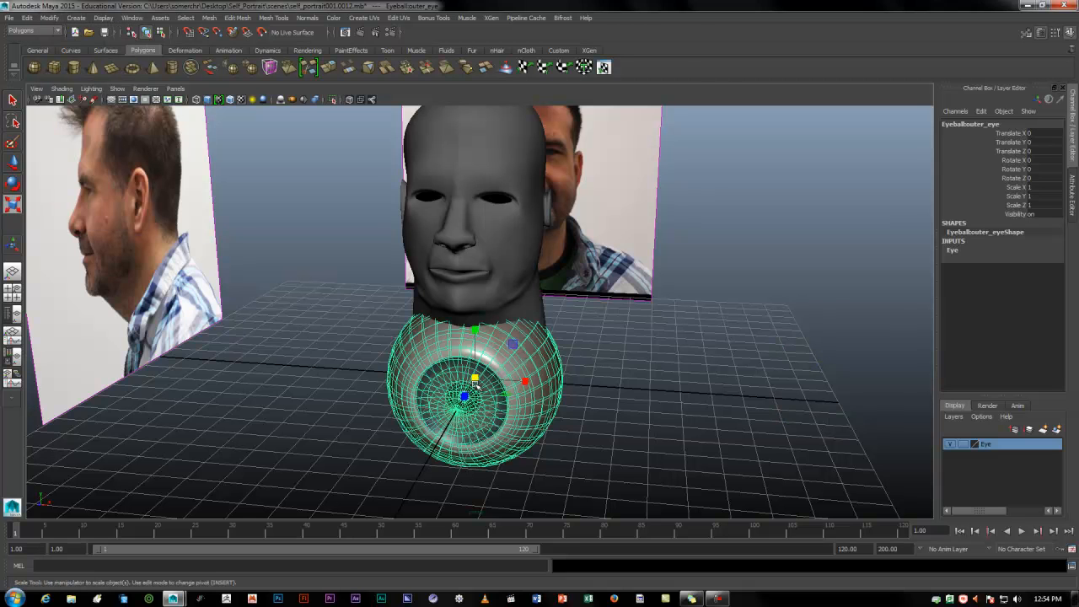
drag(475, 379, 378, 393)
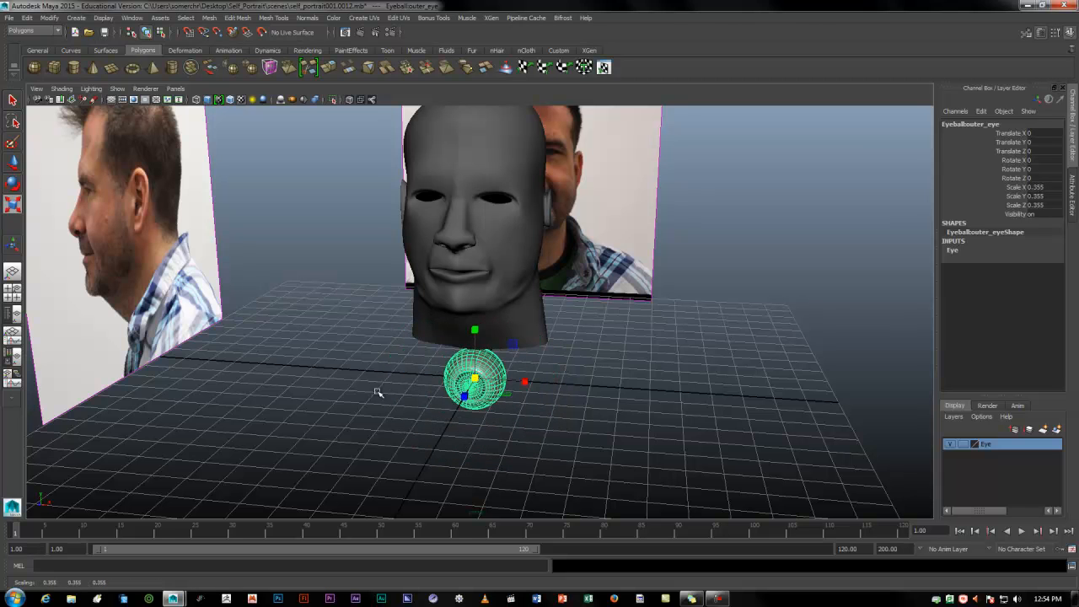
In the front view, move the eye up into the socket beneath the photo's ear-side brow, at about X -1.114, Y 6.58
key(w)
key(space)
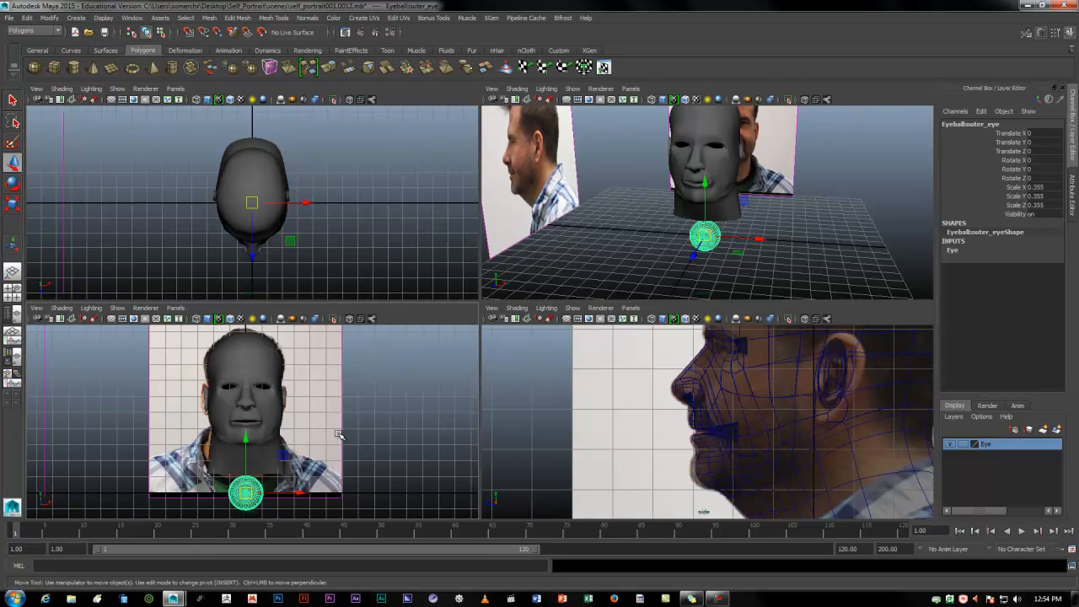
key(space)
drag(467, 396, 463, 195)
drag(510, 248, 487, 243)
drag(431, 194, 432, 189)
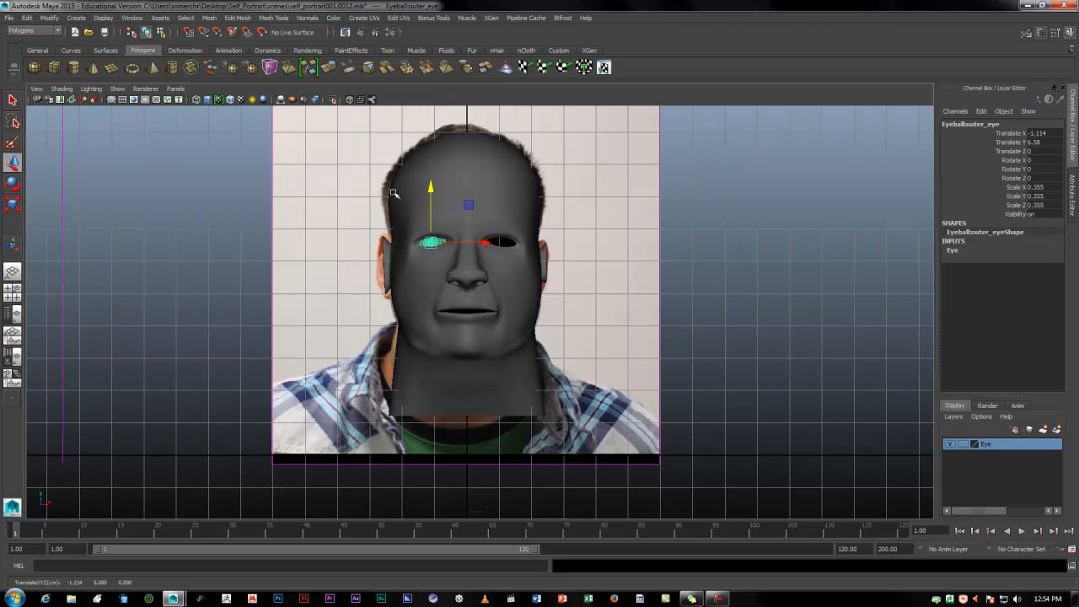
Using X-ray display, scale the eye to about 0.167 and position it in the socket at about Y 6.496, Z 1.909
click(350, 100)
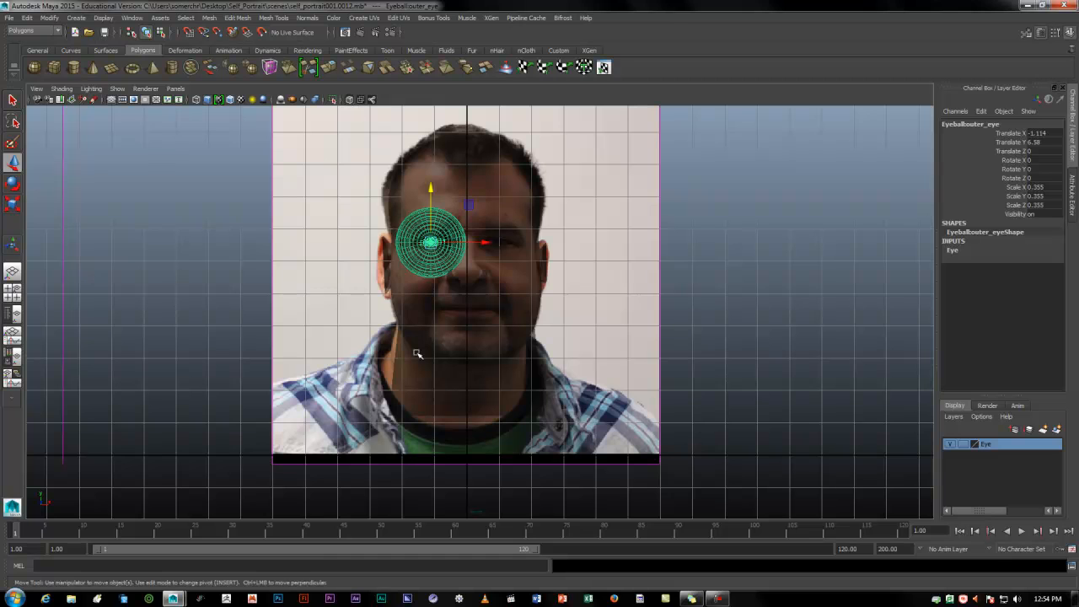
key(r)
drag(431, 244, 406, 253)
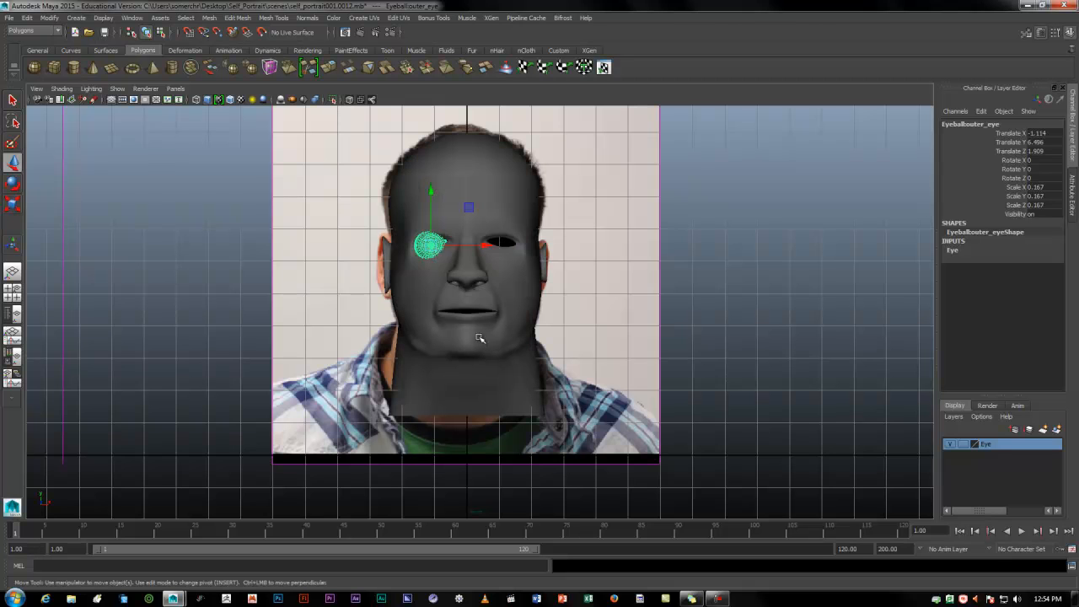
click(615, 344)
scroll(468, 339, up, 4)
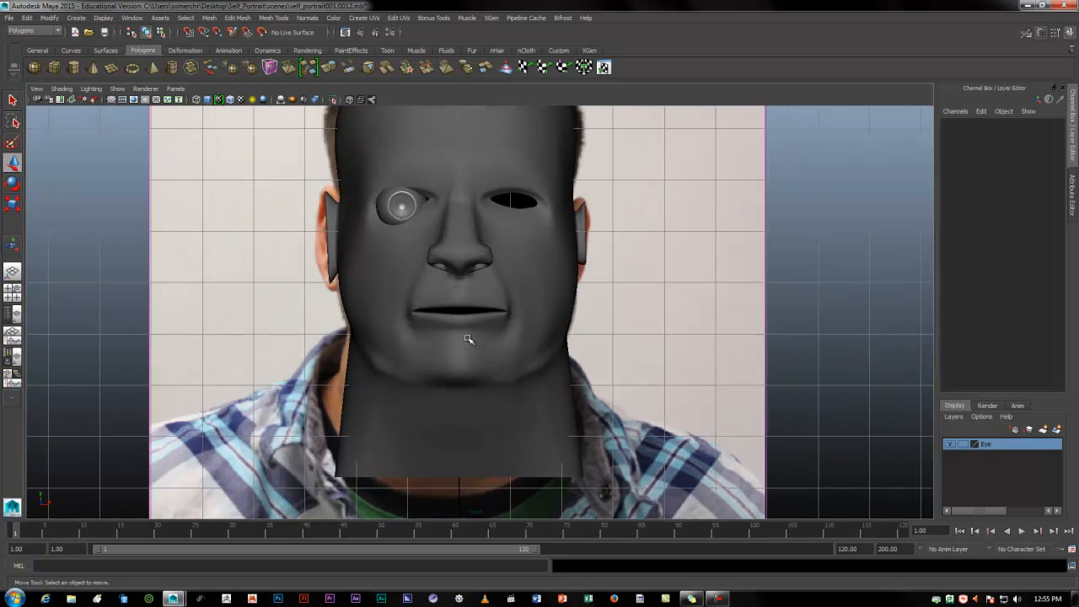
Duplicate the outer eye and move the copy across into the empty eye socket, at about X 0.977
click(382, 221)
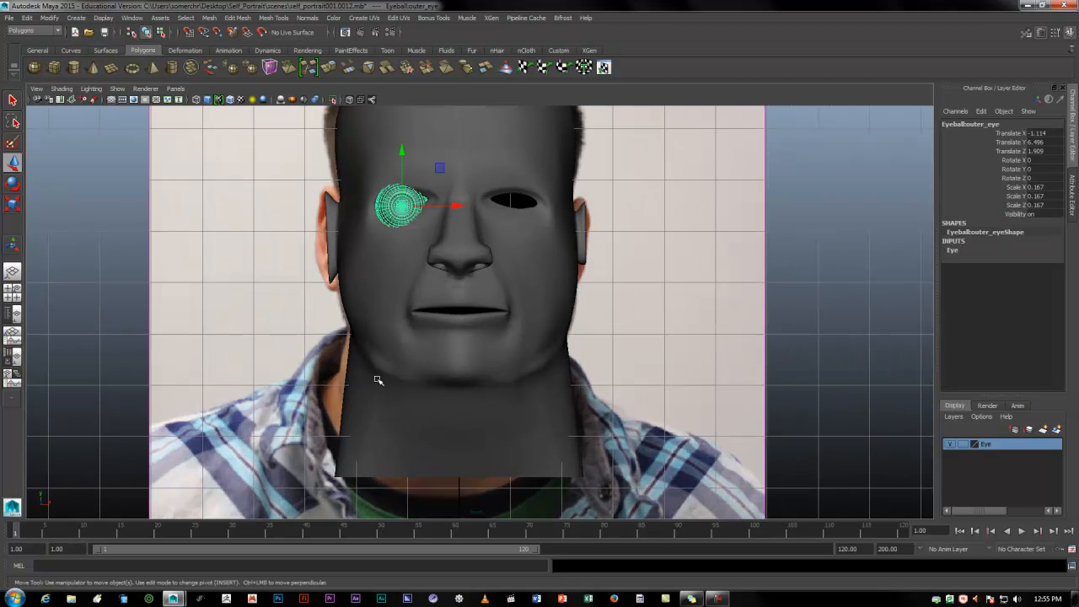
click(13, 204)
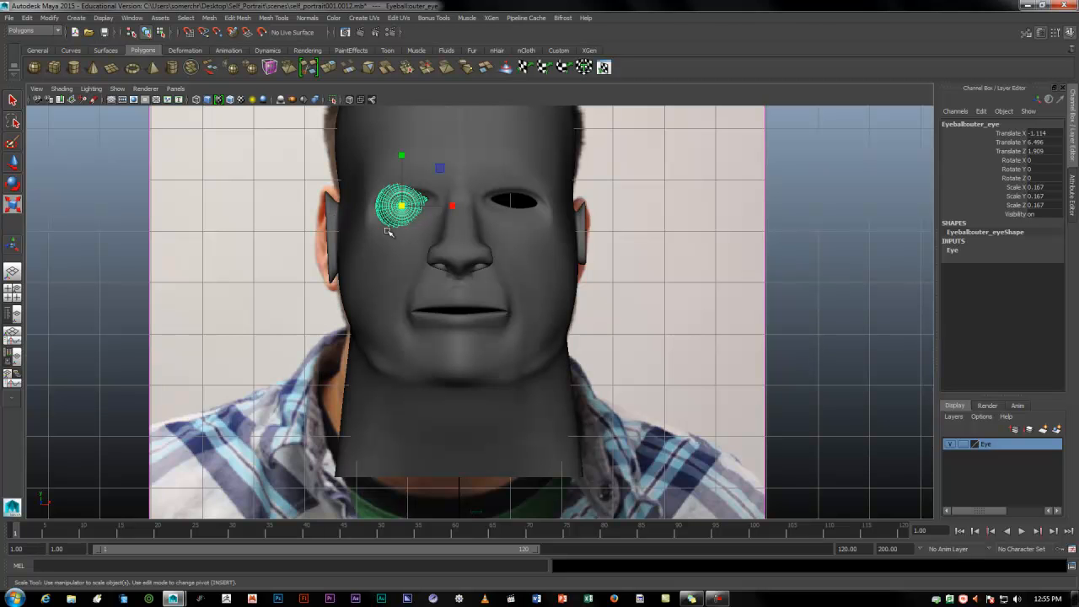
key(space)
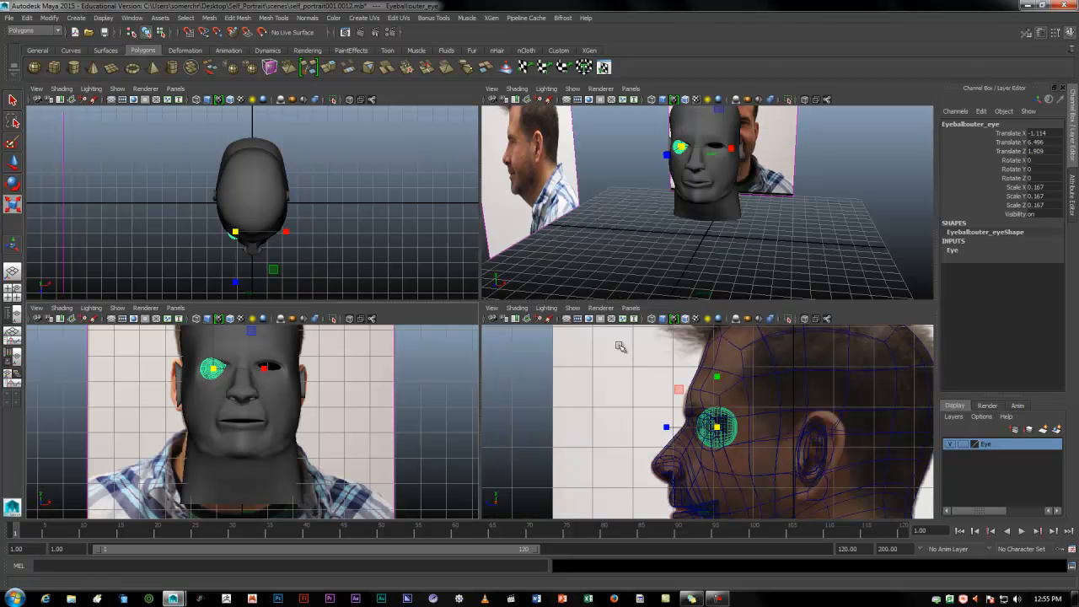
scroll(711, 480, up, 5)
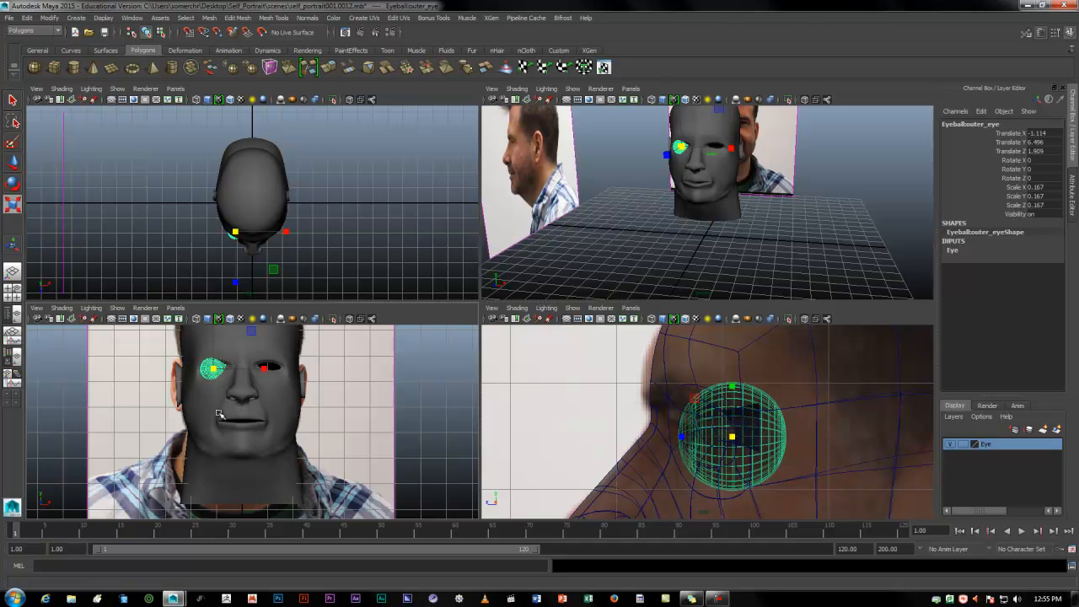
key(space)
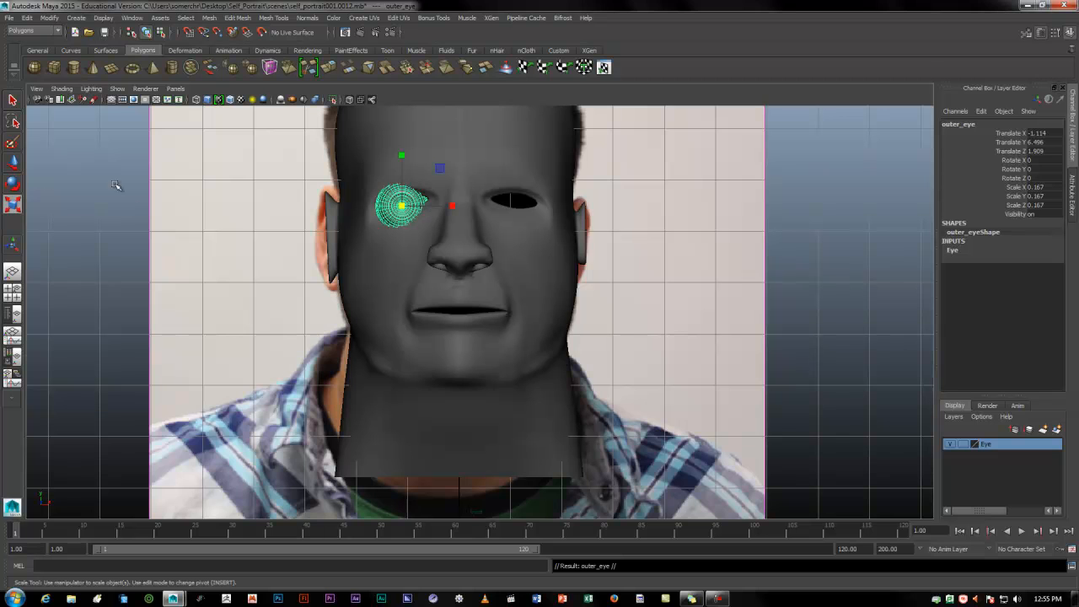
click(12, 162)
drag(459, 206, 567, 195)
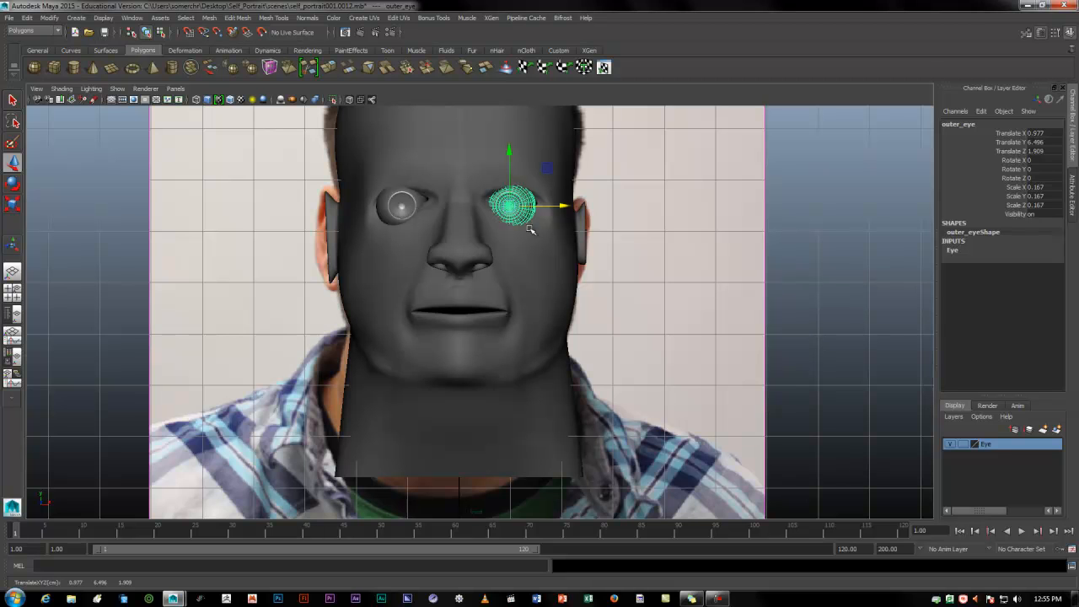
Align both eyes with the reference photo at about Z 1.826, and set the original eye's Translate Y to 6.6
shift+click(392, 202)
key(f)
drag(756, 247, 756, 235)
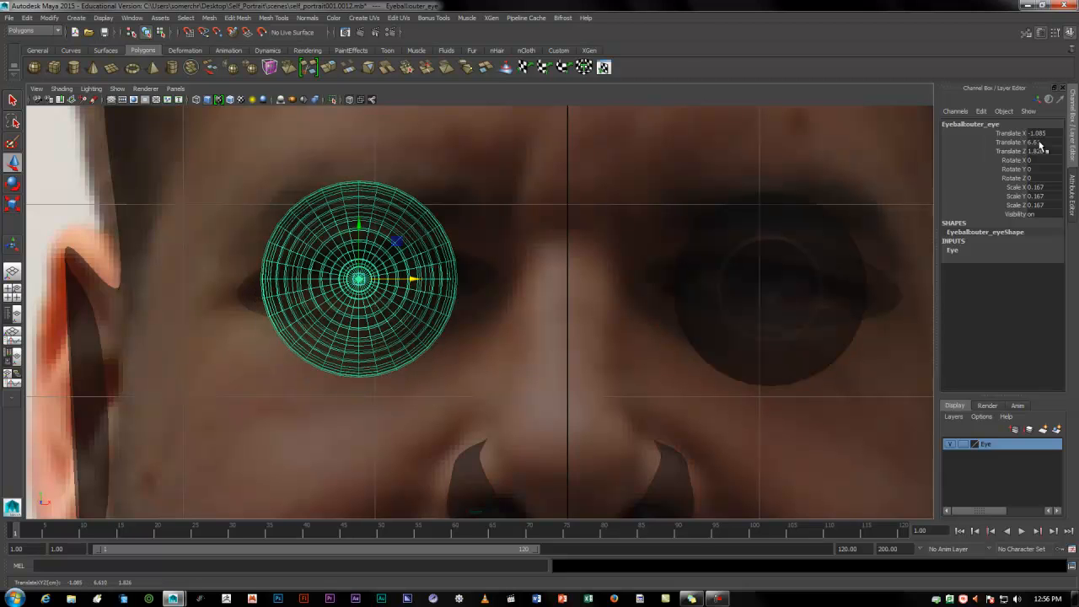
click(1037, 142)
text(6.6)
key(Return)
Select the duplicated outer_eye and set its Translate Y to 6.6
click(683, 332)
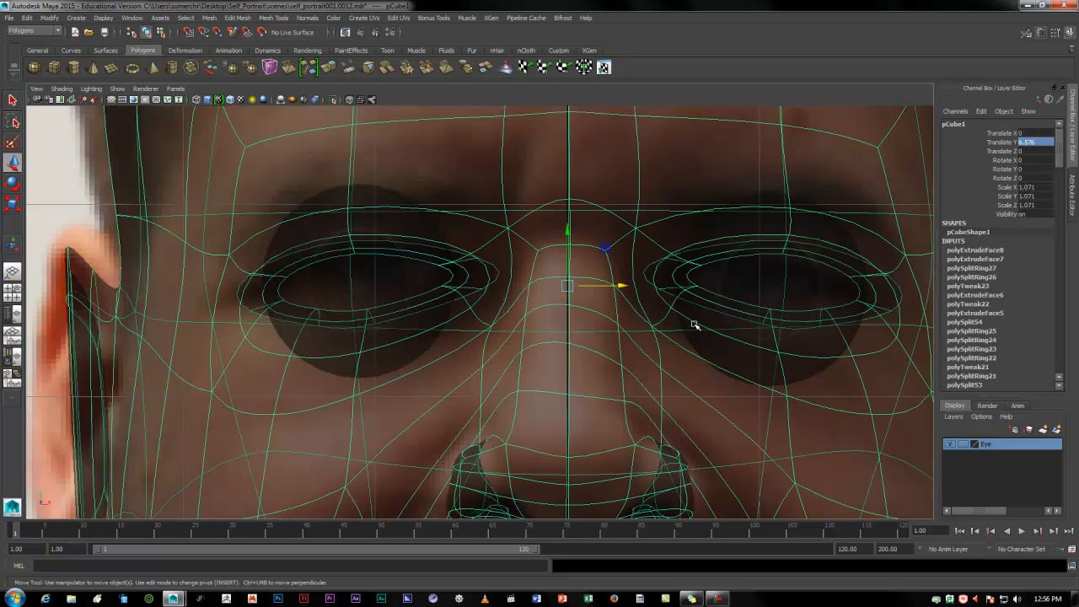
click(739, 285)
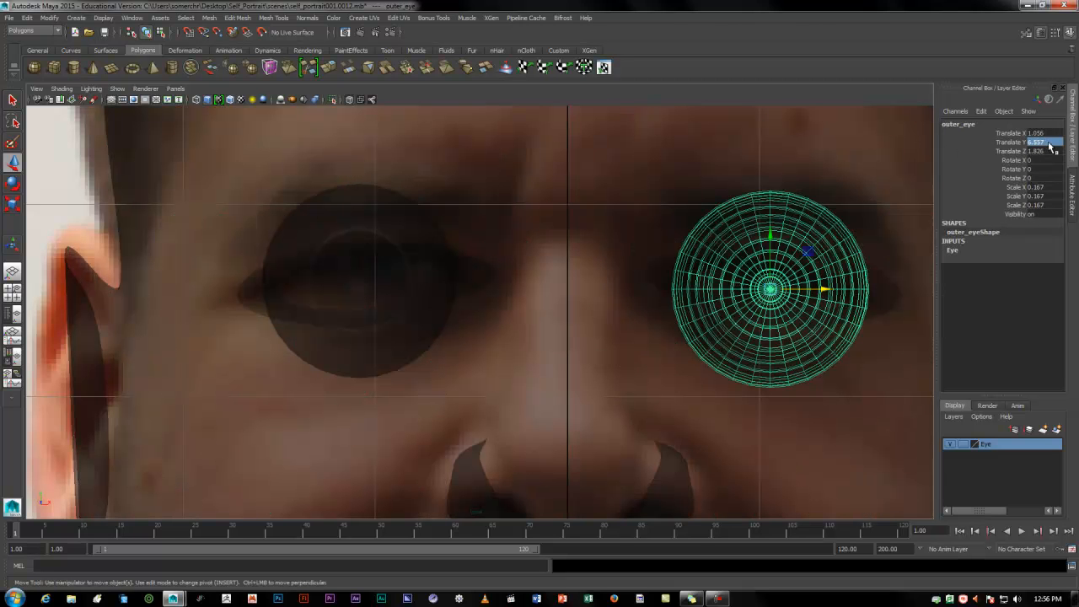
key(6)
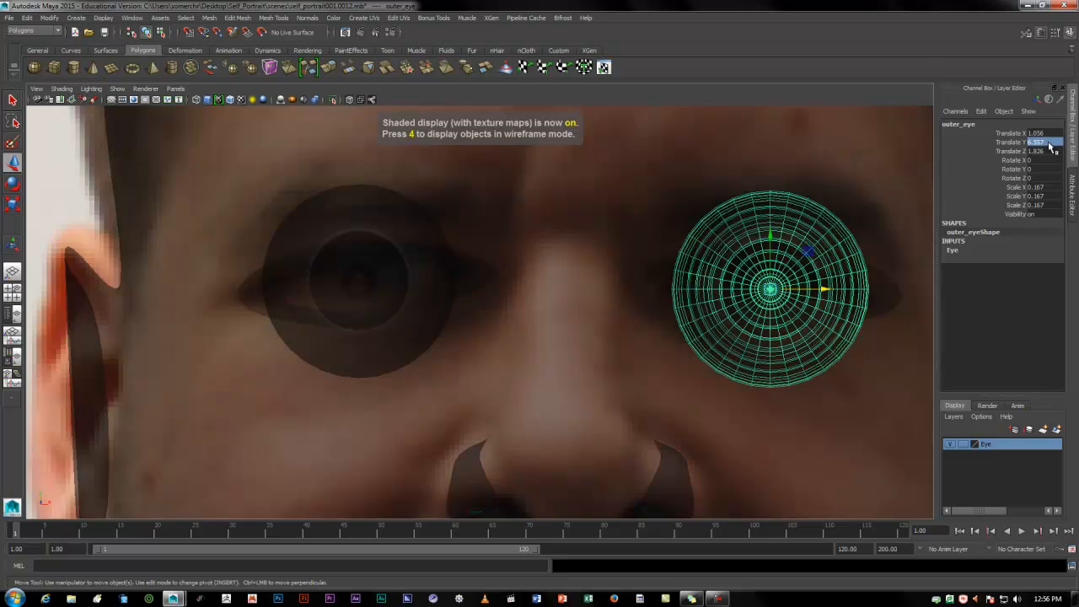
double_click(1048, 141)
text(6.6)
key(Return)
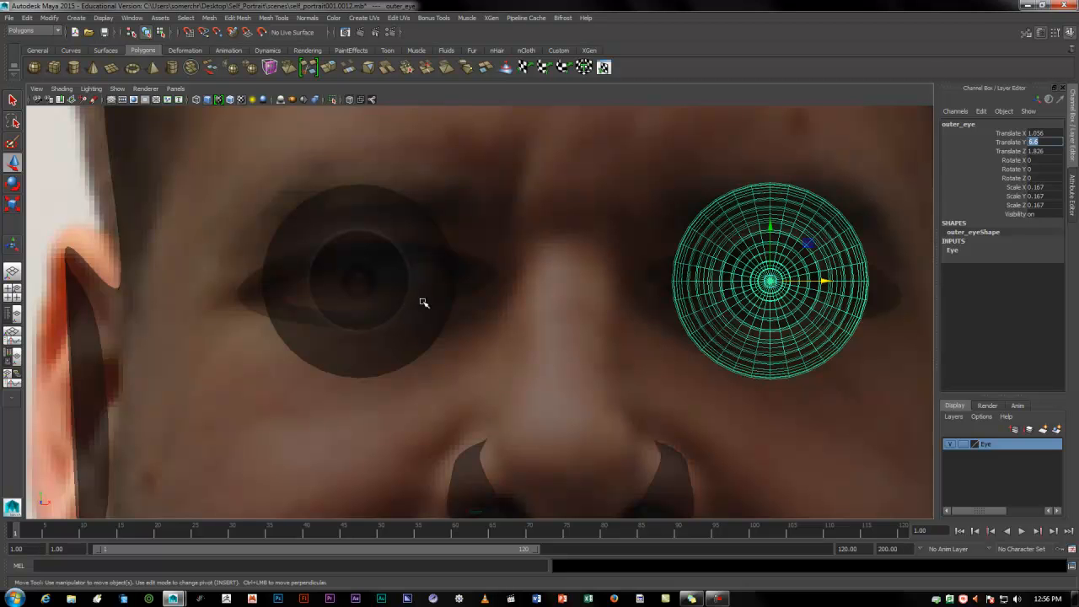
Select both eyes, scale them up uniformly to about 0.184, and check their fit in the perspective view
click(401, 337)
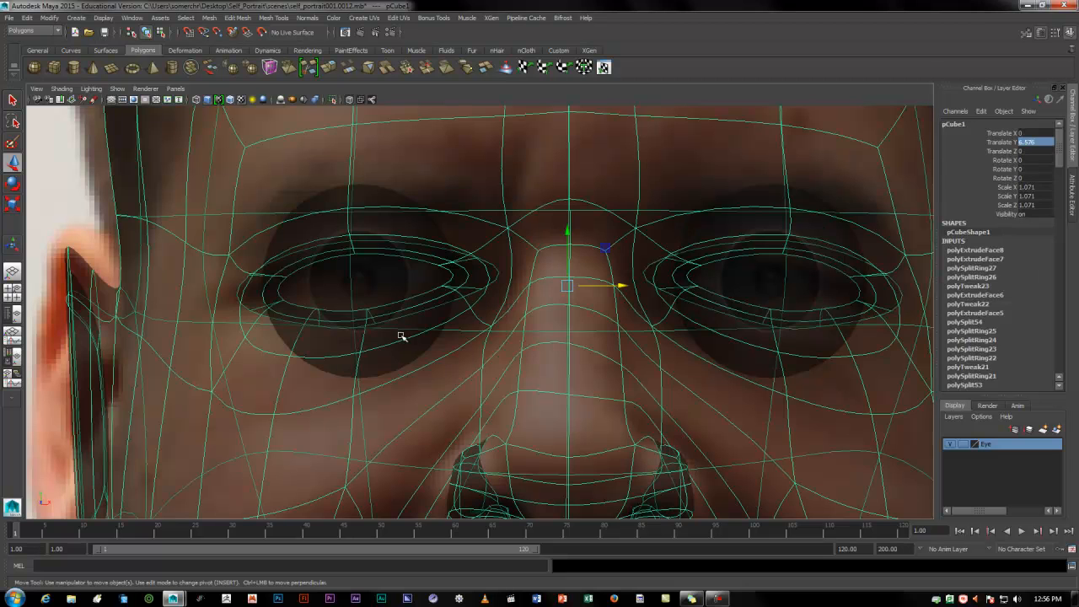
click(419, 284)
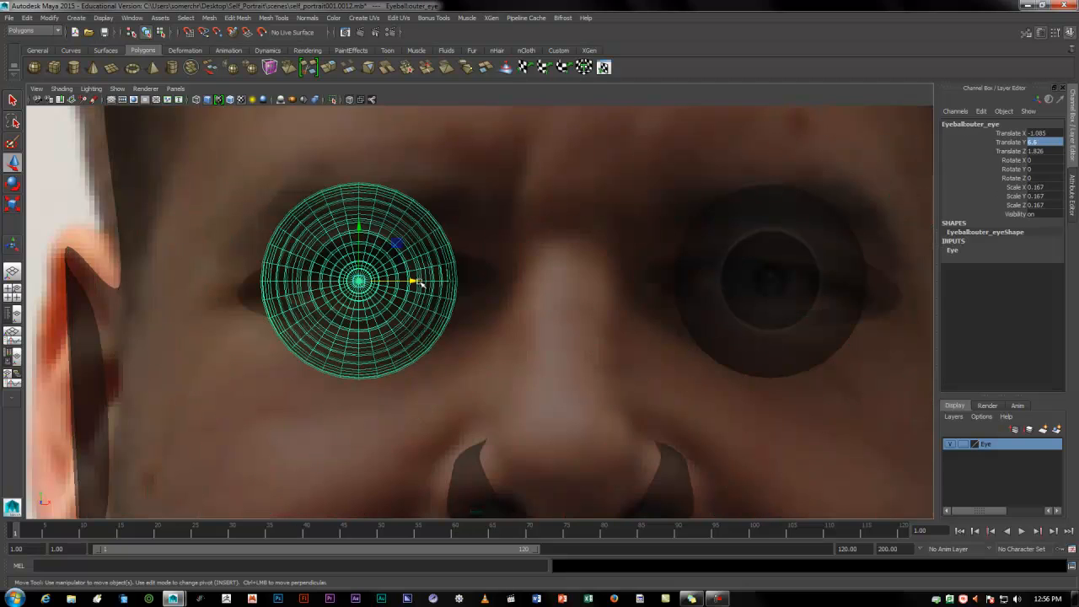
shift+click(707, 286)
click(13, 204)
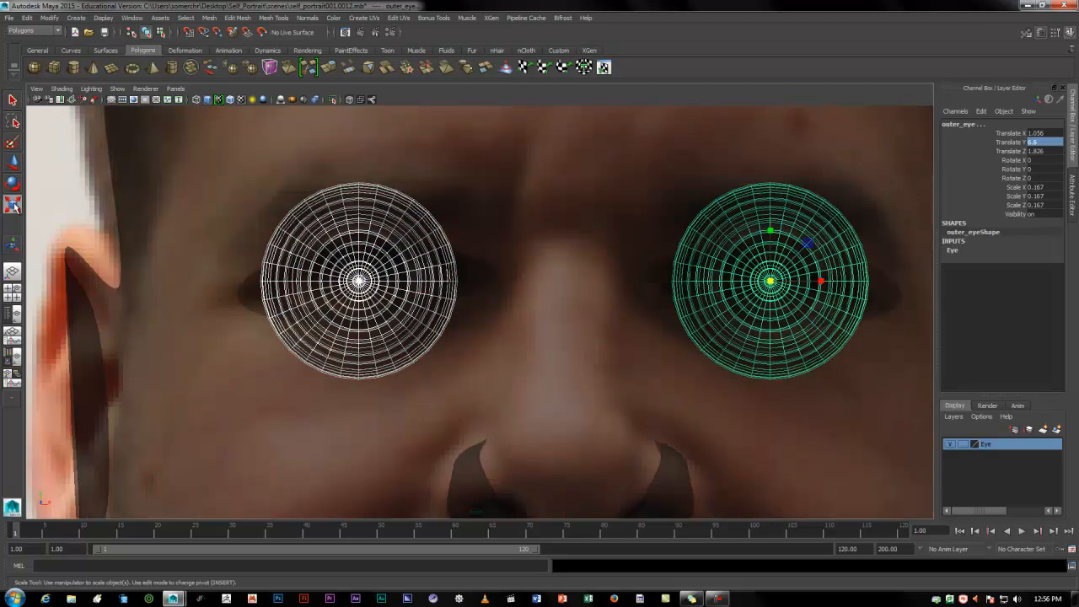
drag(769, 281, 708, 327)
click(587, 364)
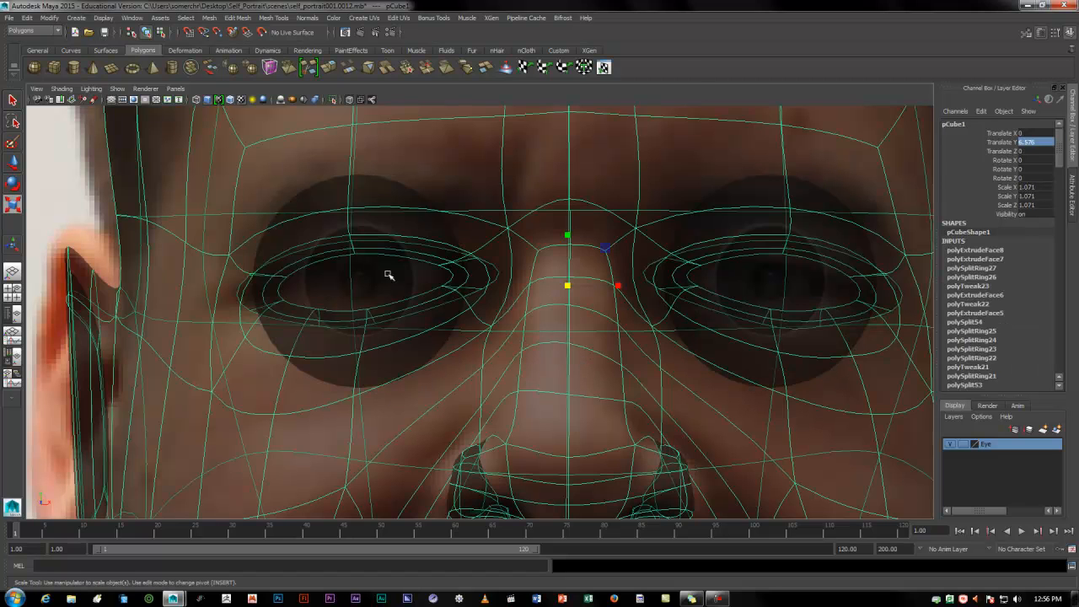
scroll(754, 310, down, 6)
scroll(754, 310, up, 4)
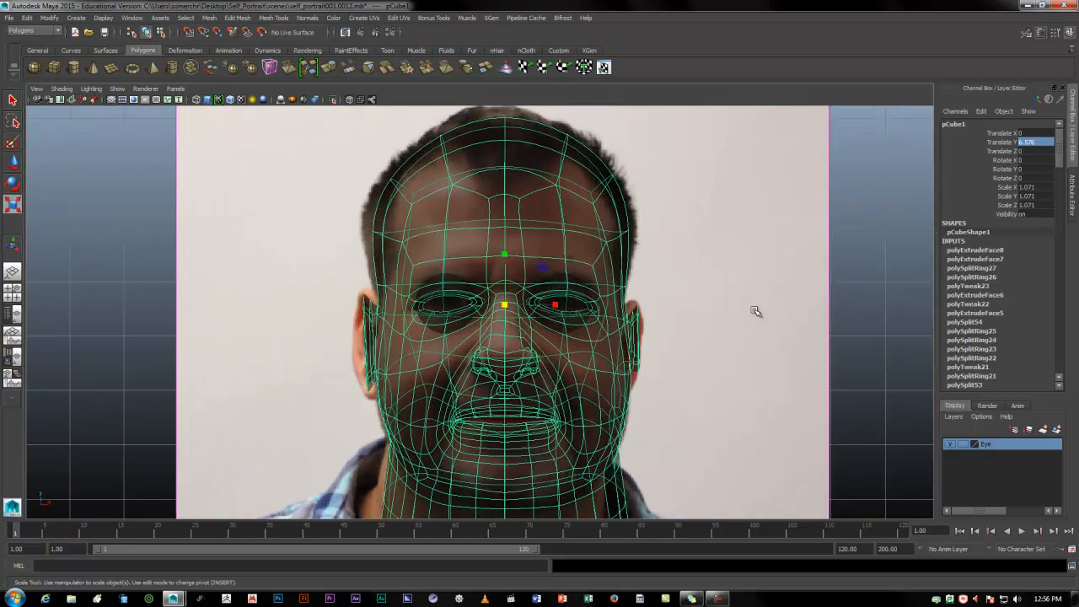
key(space)
key(space)
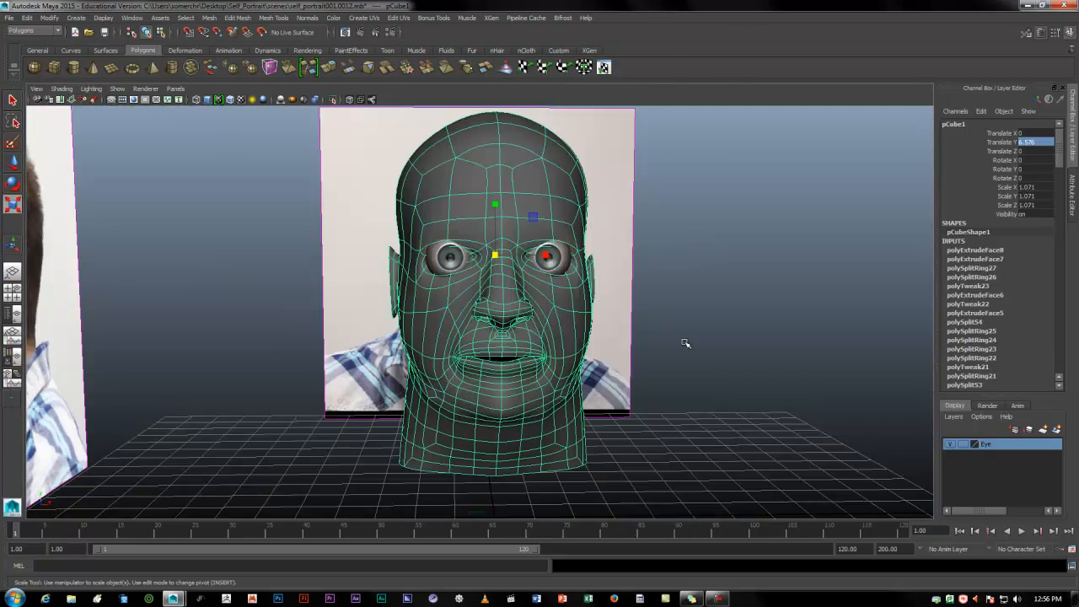
Reselect both eyes and move them back deeper into the head, to about Z 1.667
click(646, 360)
alt+drag(646, 360, 376, 268)
click(402, 233)
click(379, 265)
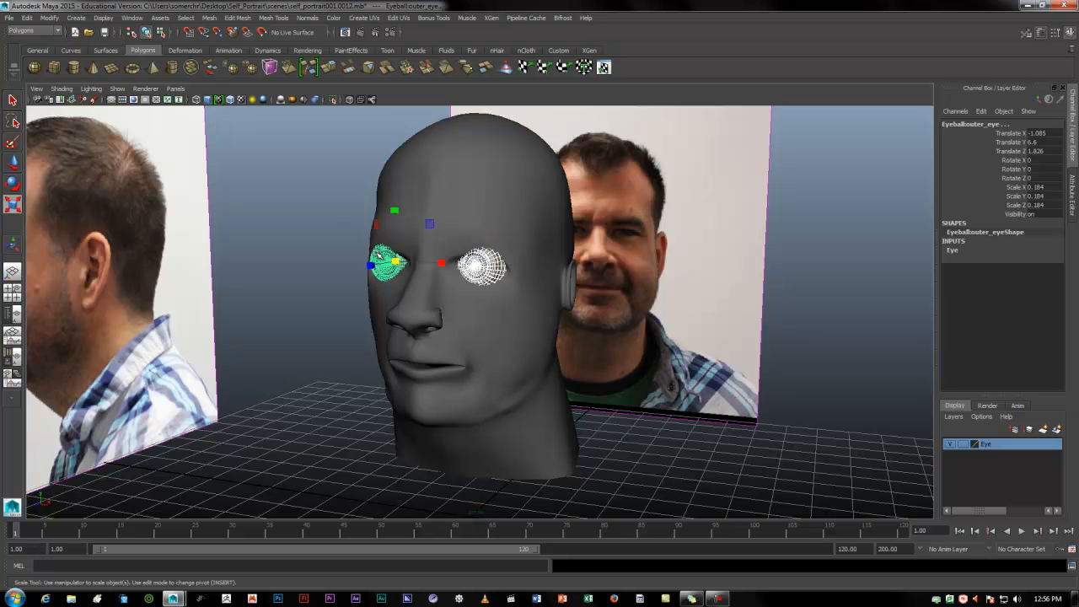
click(12, 162)
alt+drag(572, 335, 497, 323)
drag(304, 247, 310, 246)
Add both selected eyes to the Eye display layer and toggle the layer's visibility off and on to check its contents
right_click(982, 444)
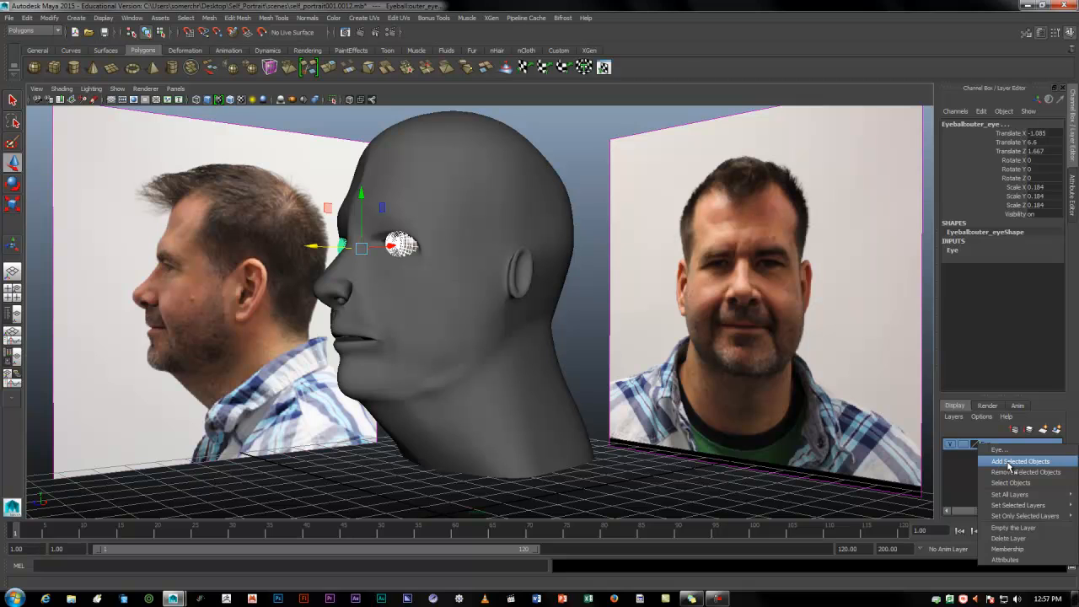
click(1008, 464)
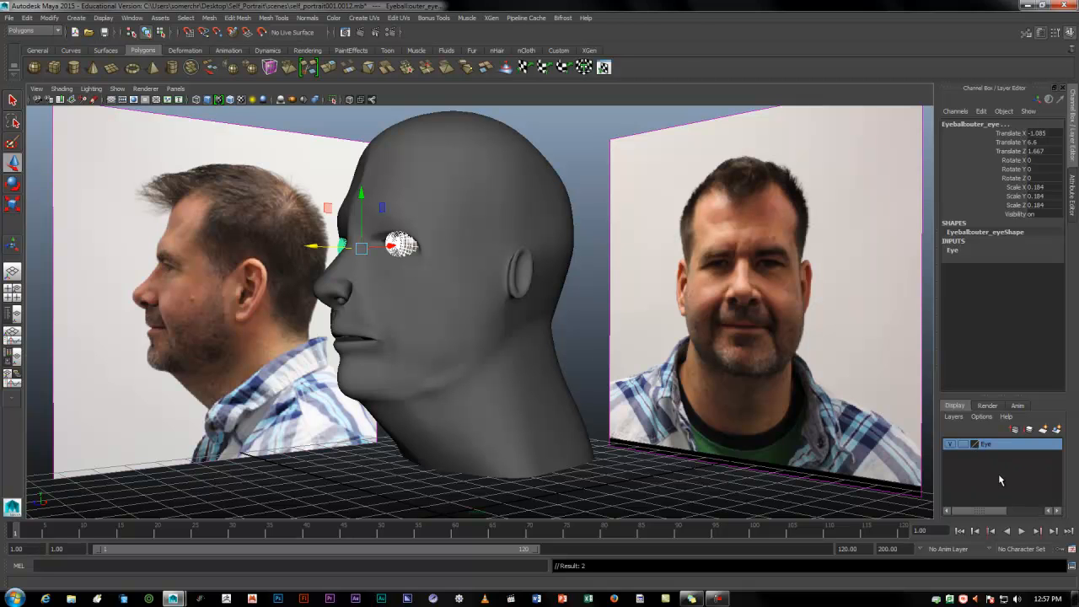
click(949, 445)
click(949, 445)
click(950, 445)
click(949, 445)
Rename the Eye display layer to Eyes and save the layer settings
double_click(1006, 446)
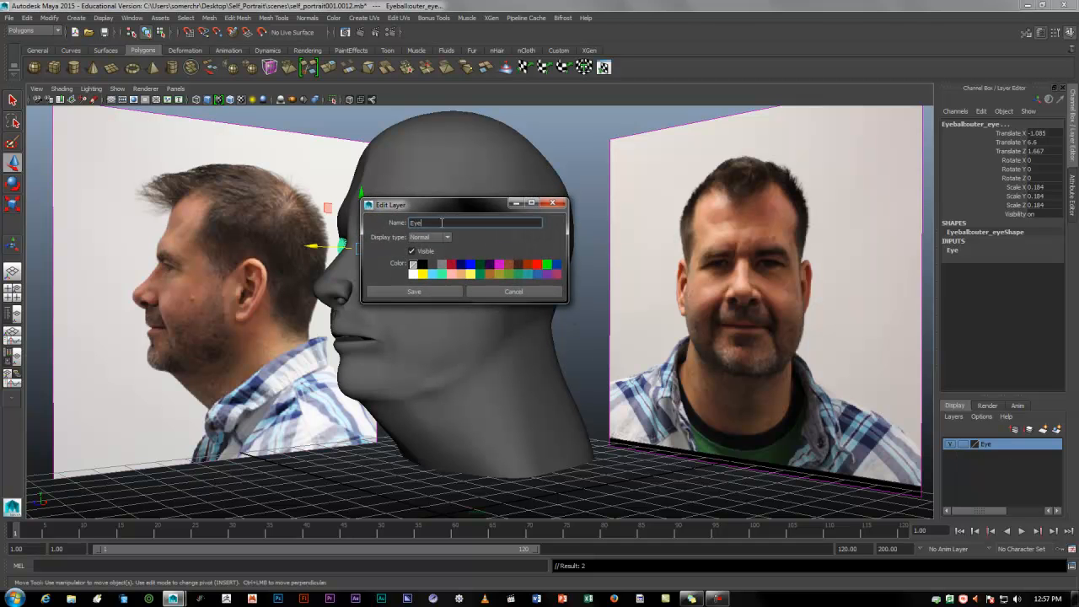
text(s)
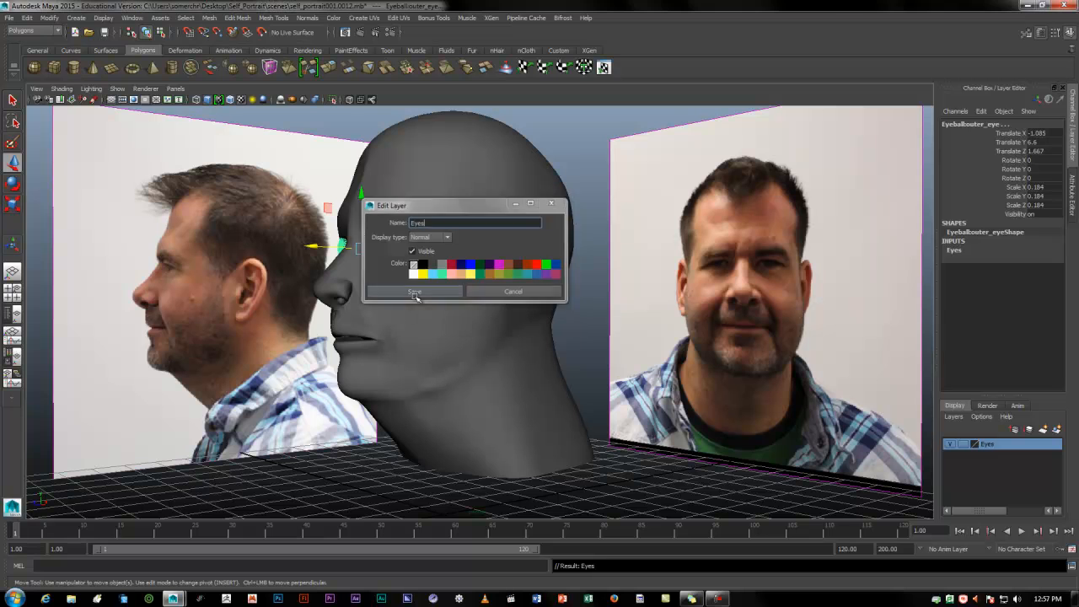
click(414, 292)
Set the Eyes layer to Reference and test that its objects are locked by trying to select an eye
click(963, 446)
click(688, 419)
click(409, 239)
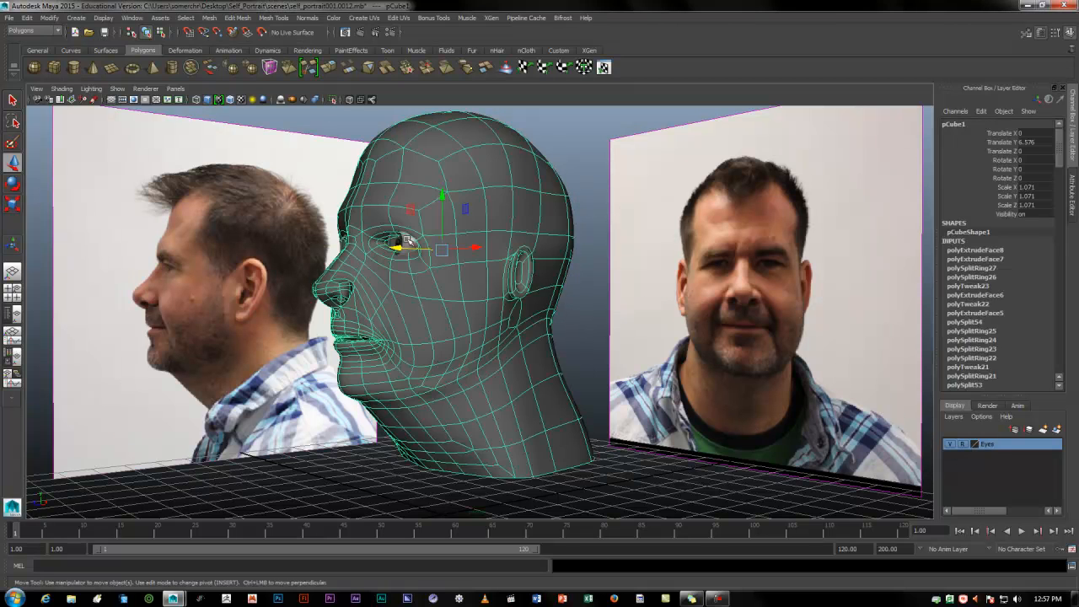
Toggle the Eyes layer's visibility off and on, deselect the head, and examine the eyes' fit in the sockets from several angles
alt+drag(398, 298, 455, 316)
alt+right_drag(455, 317, 557, 404)
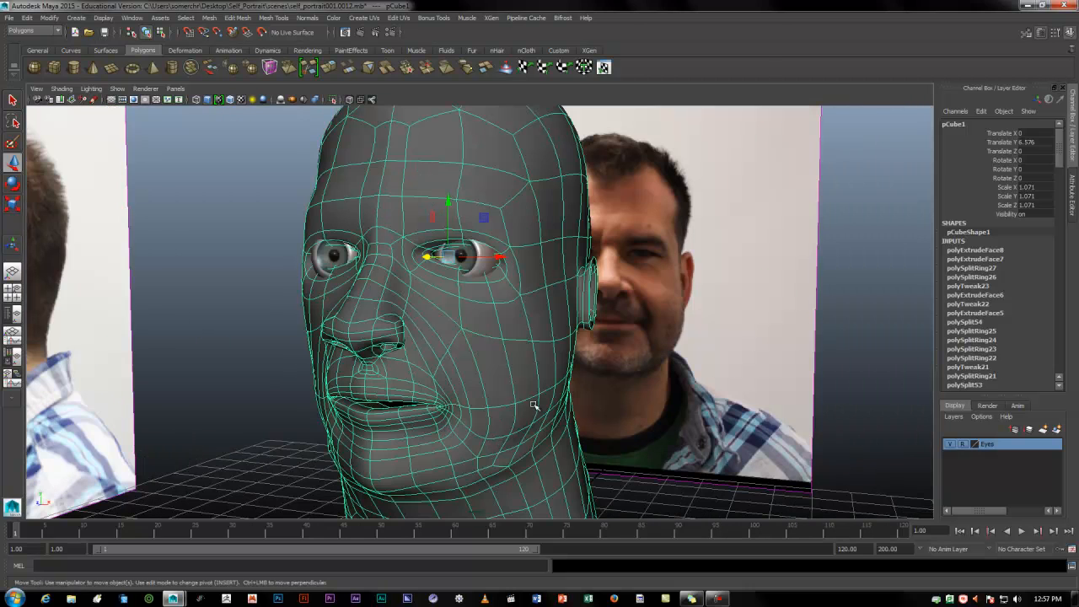
click(951, 444)
click(951, 444)
click(831, 407)
alt+drag(422, 393, 444, 387)
alt+right_drag(444, 387, 453, 380)
alt+drag(453, 380, 486, 391)
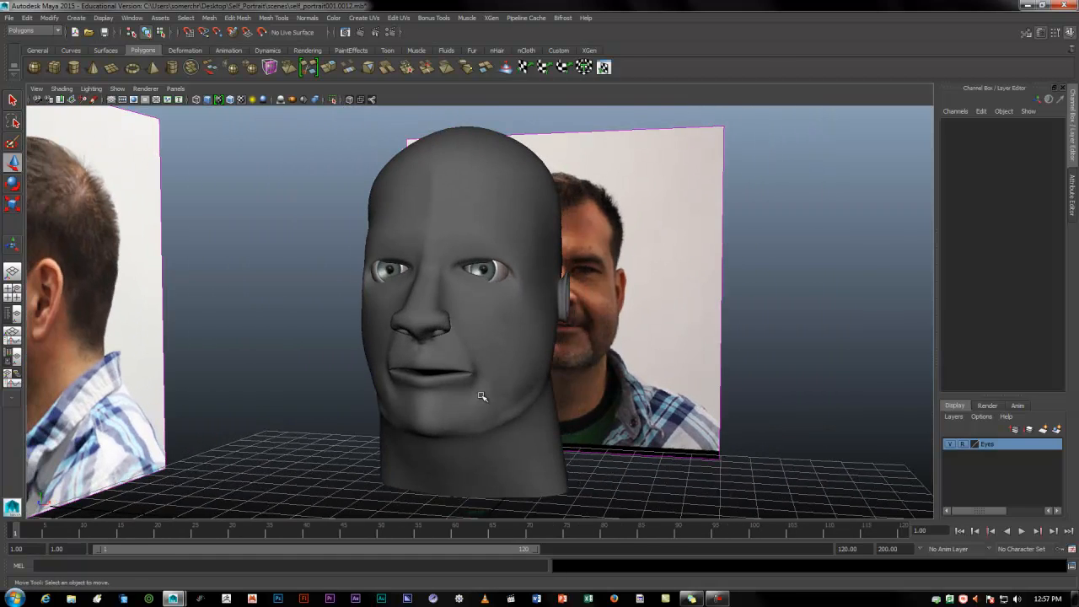
alt+drag(570, 409, 485, 418)
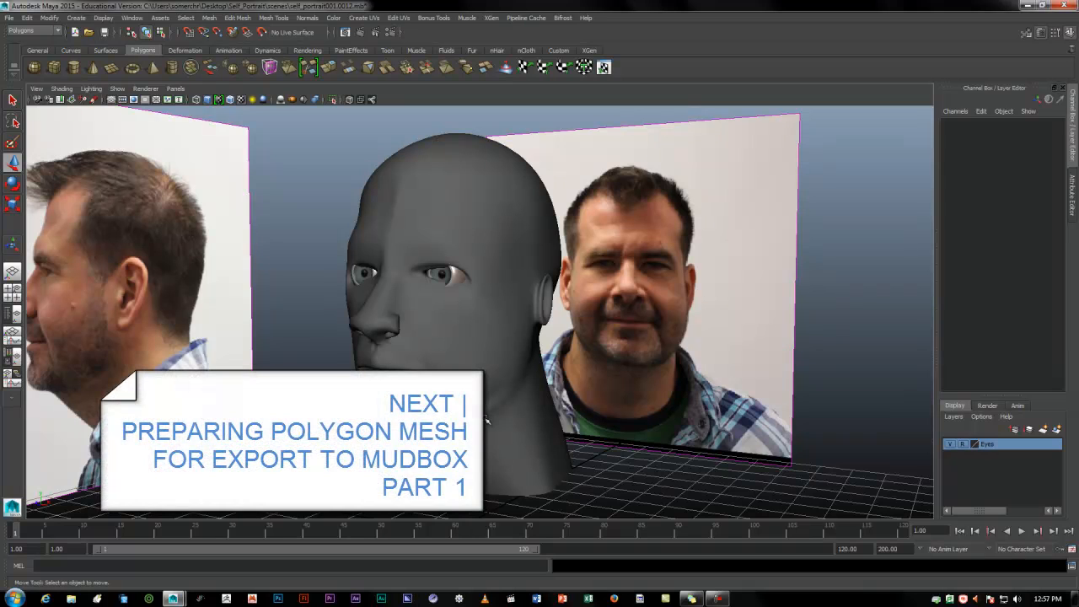